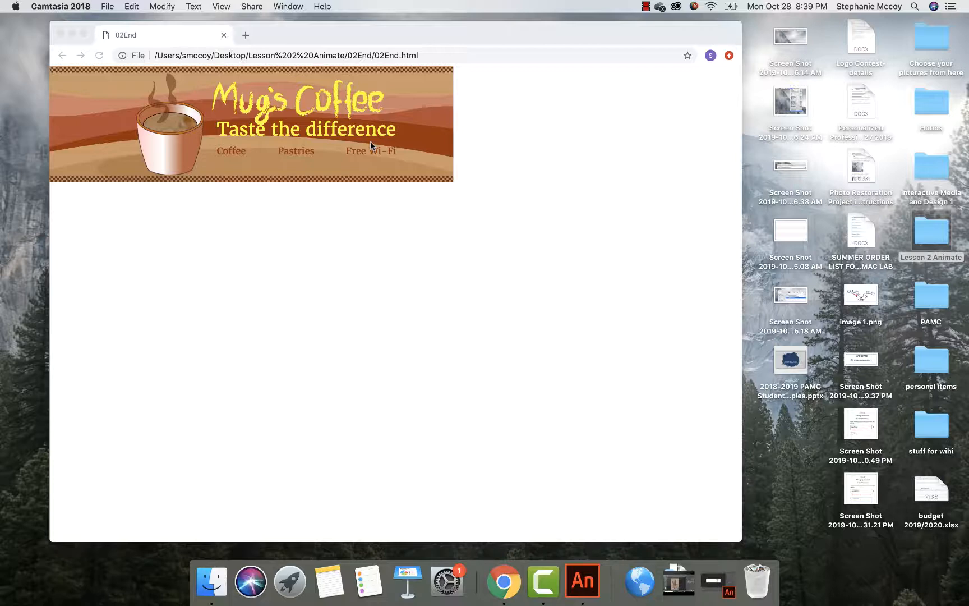
Switch to Adobe Animate and group all the coffee cup shapes, entering and leaving the group's editing mode once.
click(591, 586)
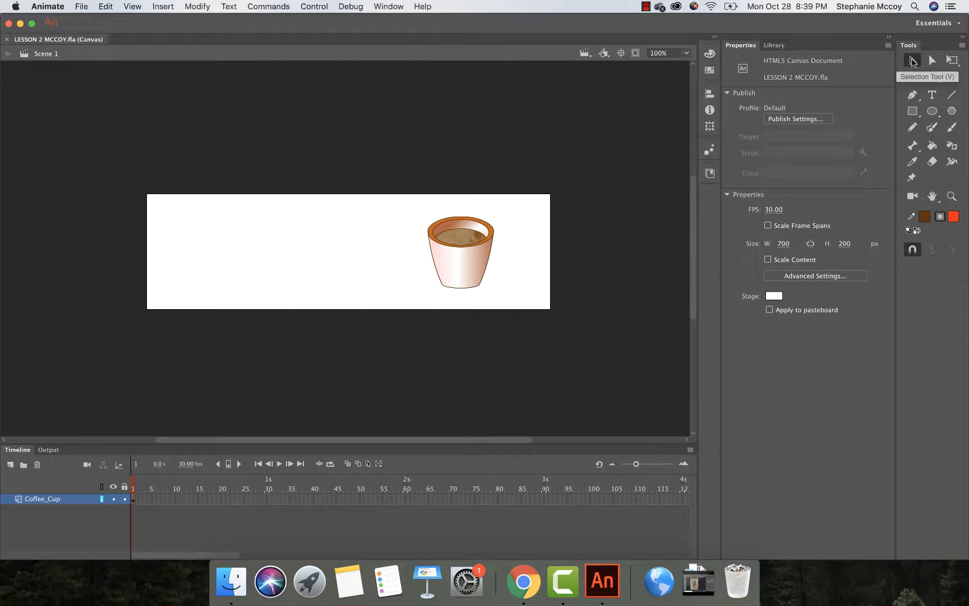
drag(397, 215, 524, 305)
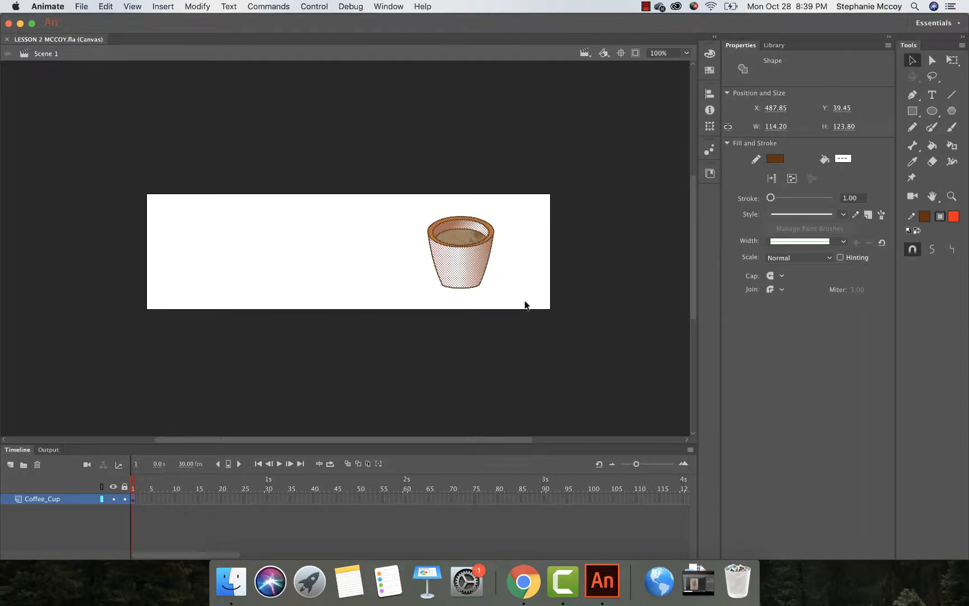
click(195, 7)
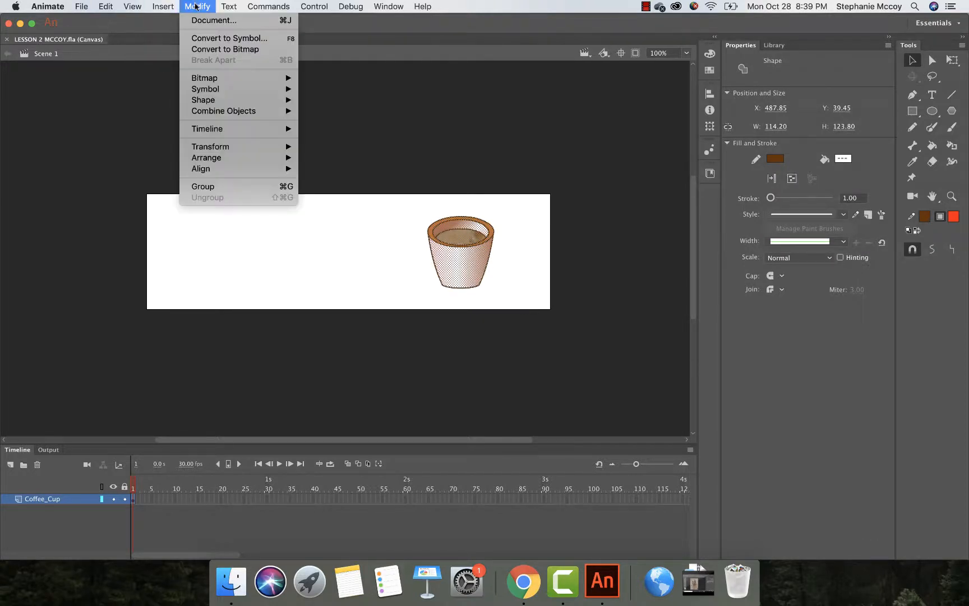
click(229, 187)
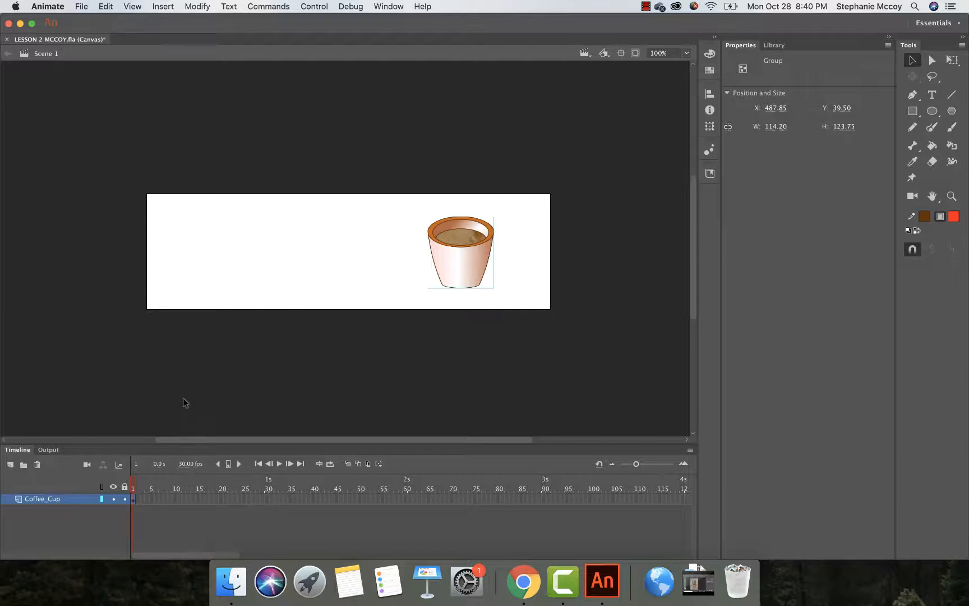
double_click(470, 253)
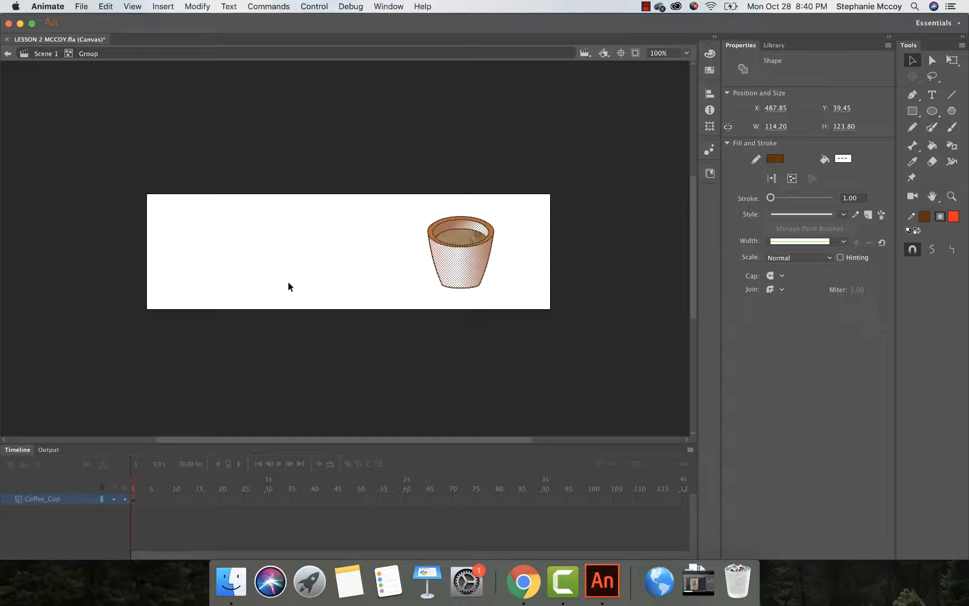
double_click(266, 273)
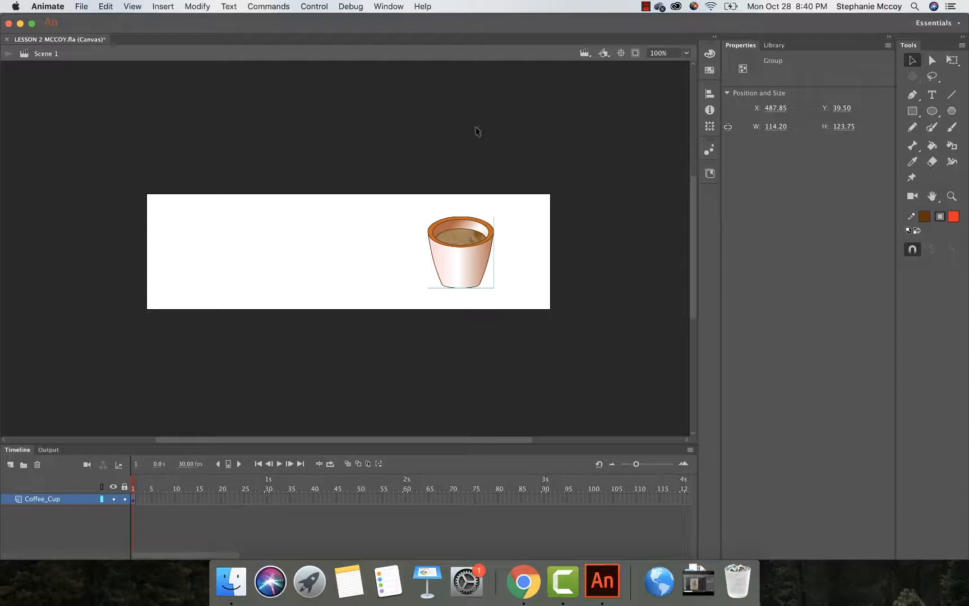
Choose the Pencil tool in Smooth mode with object drawing mode off.
click(911, 128)
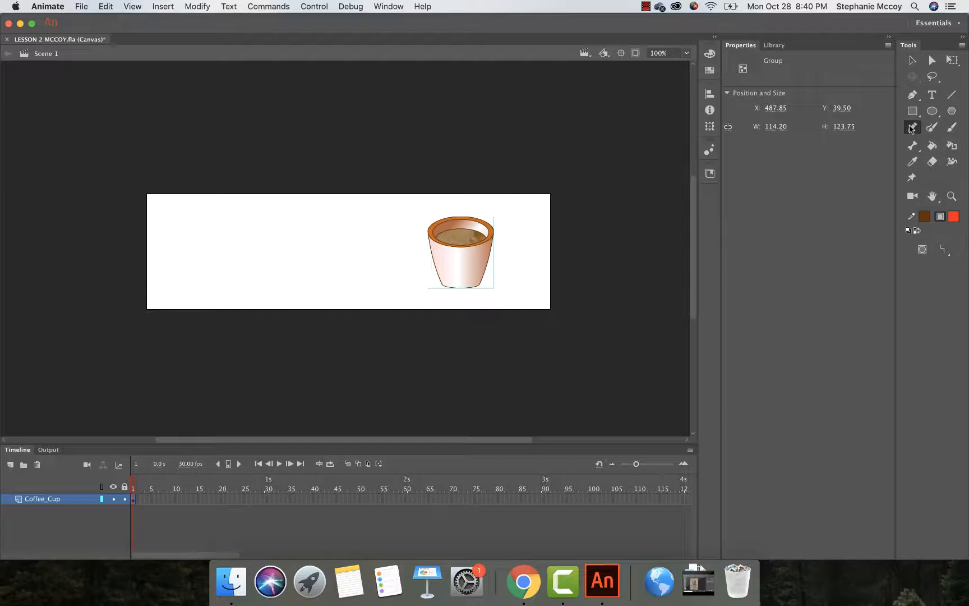
click(945, 253)
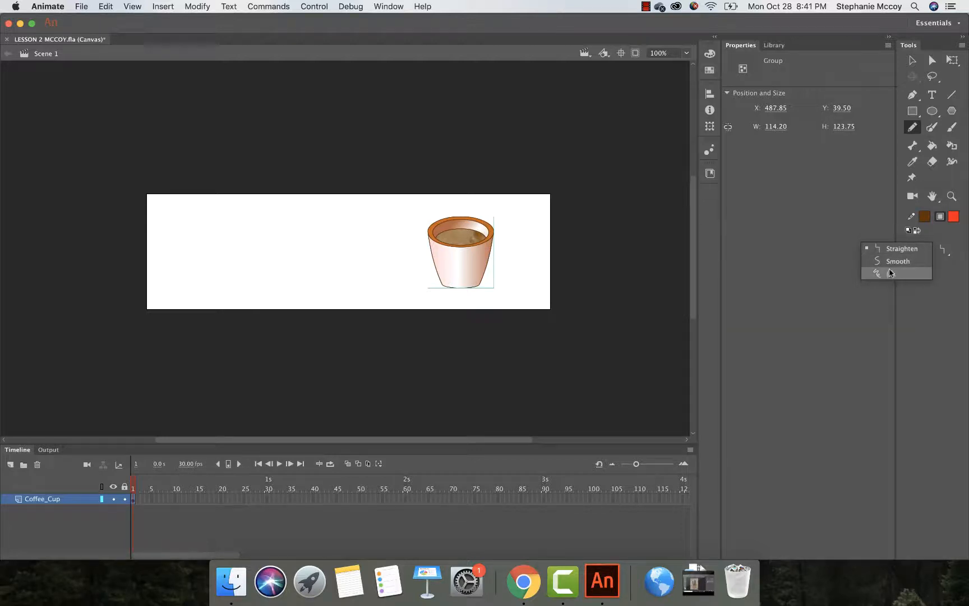
click(892, 263)
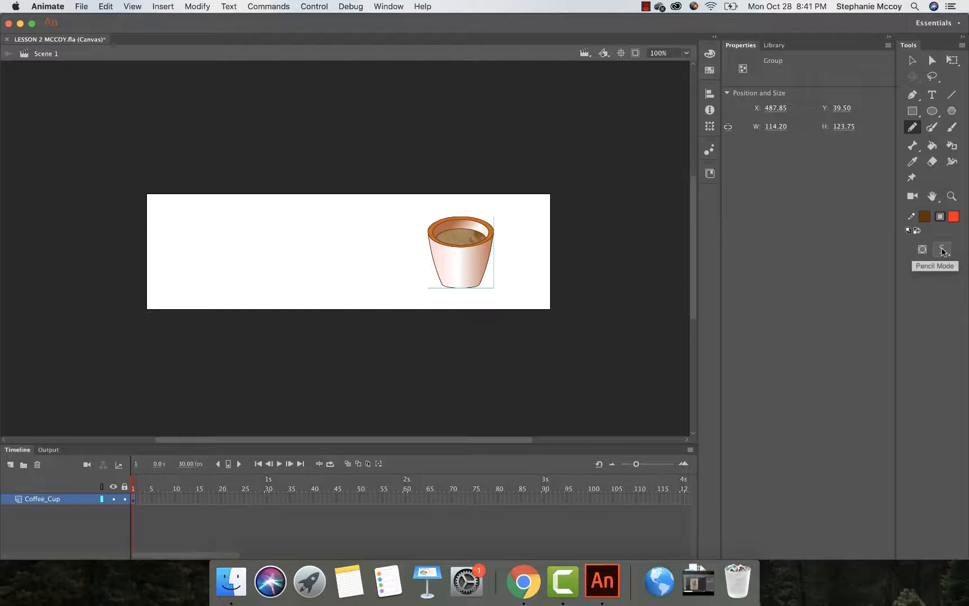
click(942, 248)
click(908, 260)
click(922, 252)
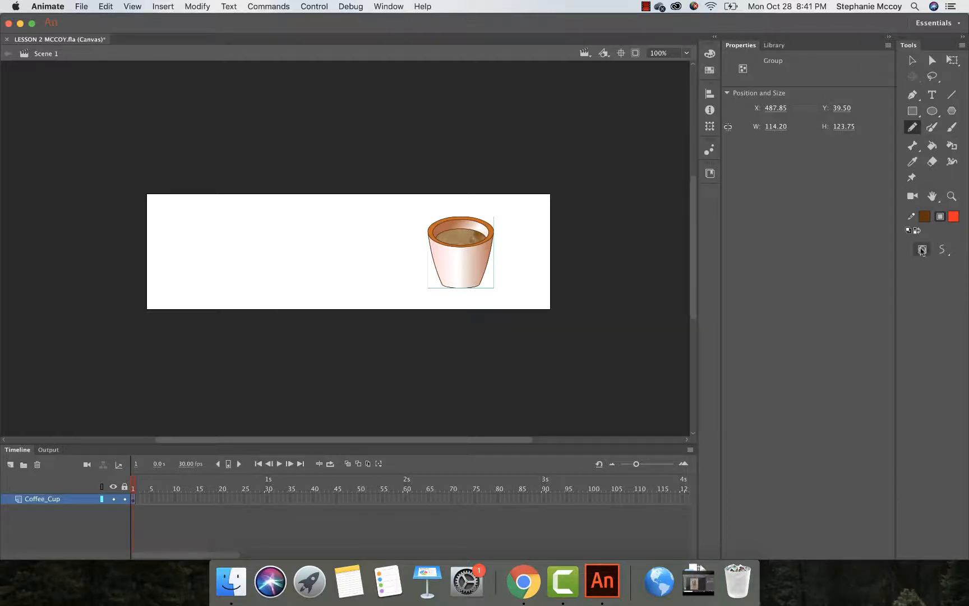
Set the pencil's stroke color to brown #663300 with 50% alpha.
click(926, 218)
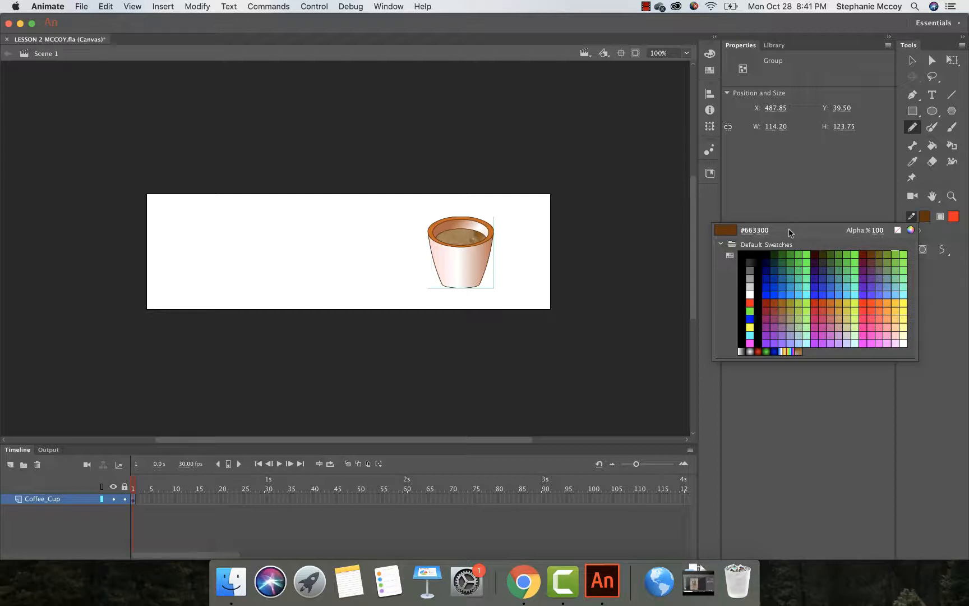
click(878, 229)
text(50)
key(Return)
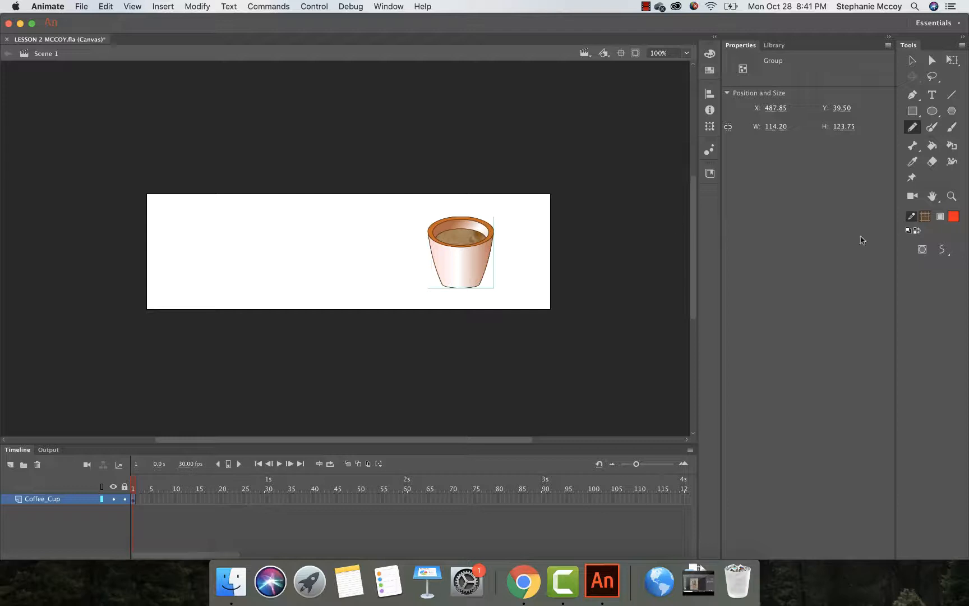
click(925, 217)
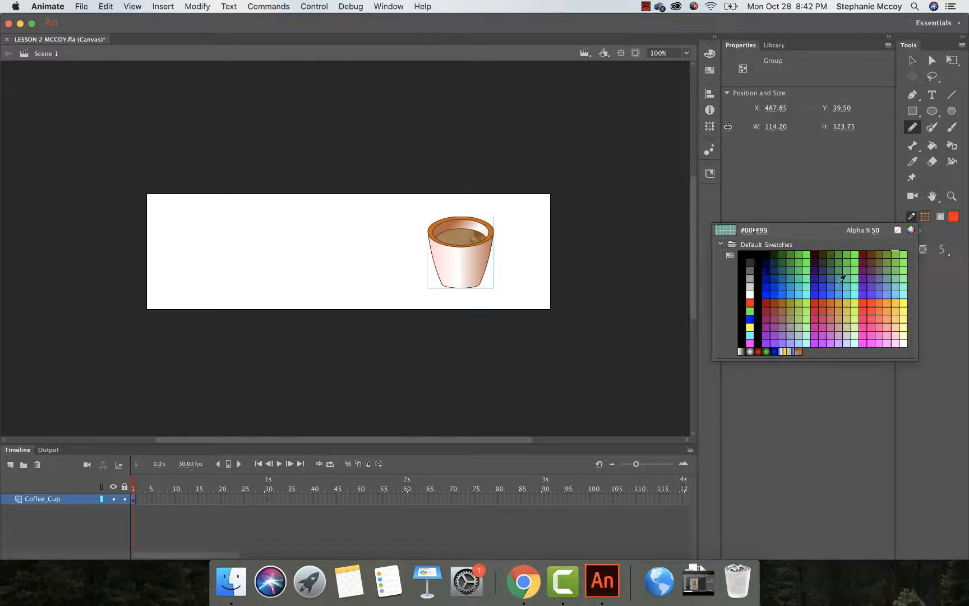
click(872, 254)
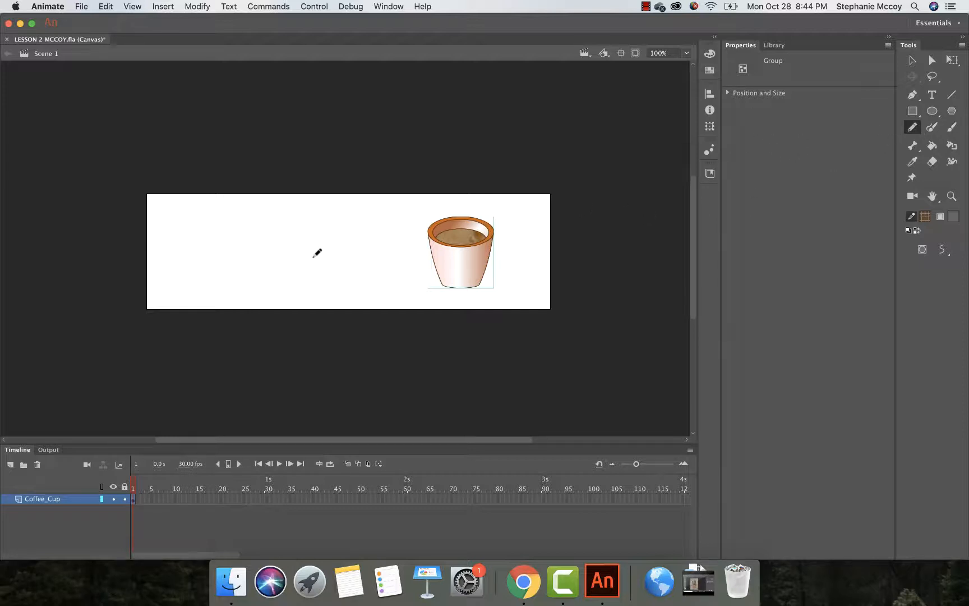
Draw a trial pencil line on the stage, and set the stroke to 15.15, solid style, with the double-bulge width profile.
drag(308, 263, 352, 228)
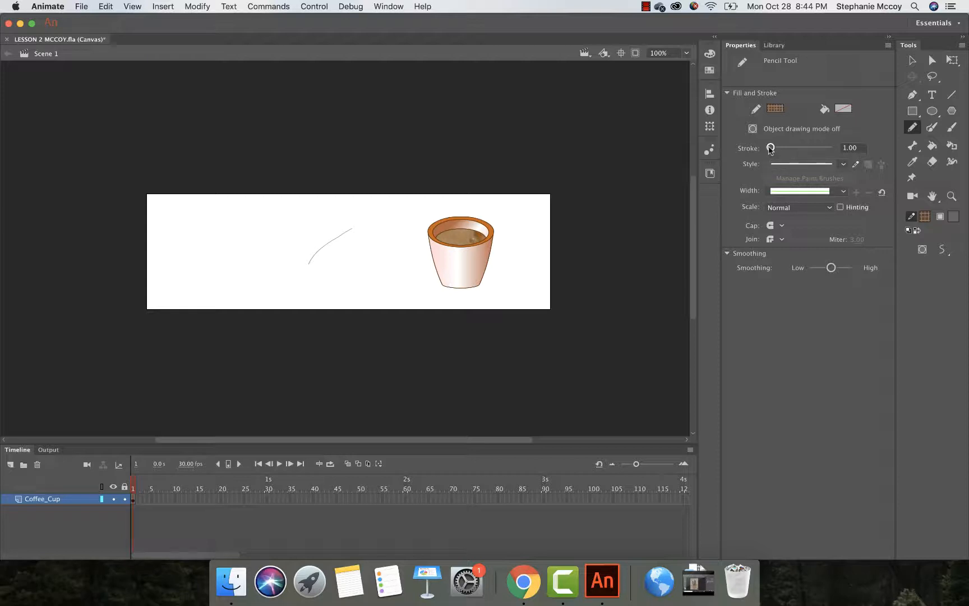
drag(770, 149, 772, 150)
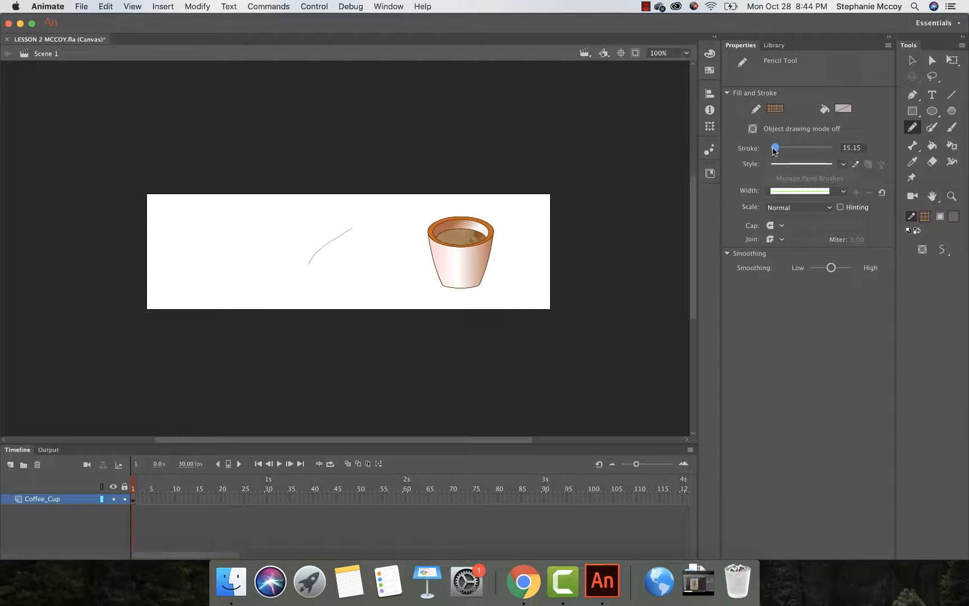
click(842, 166)
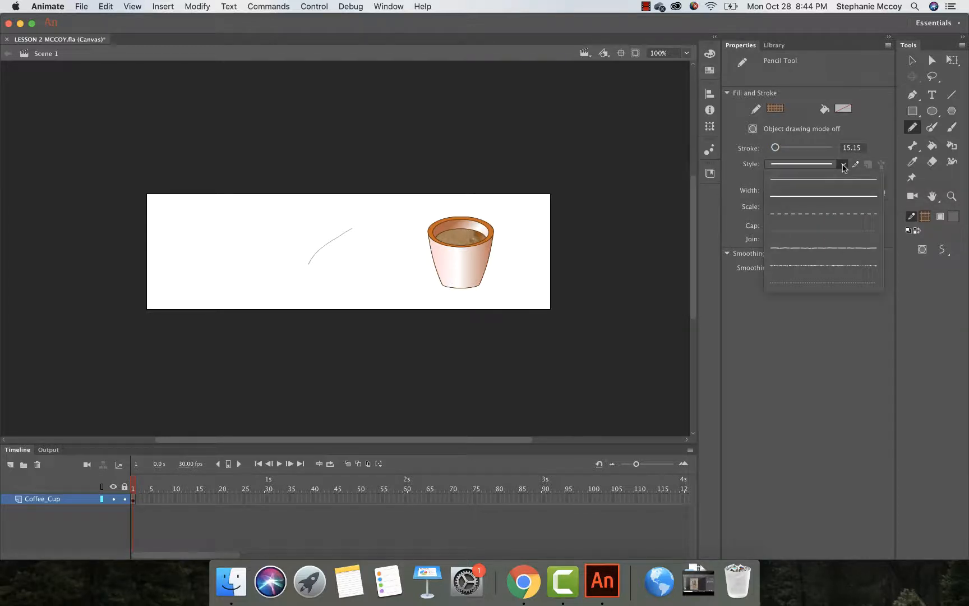
click(813, 197)
click(822, 192)
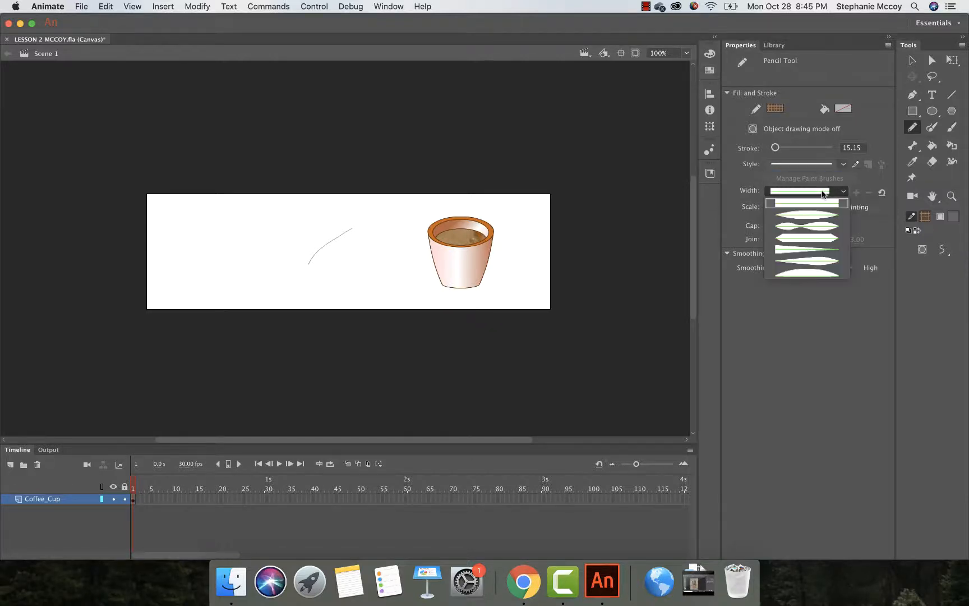
click(812, 226)
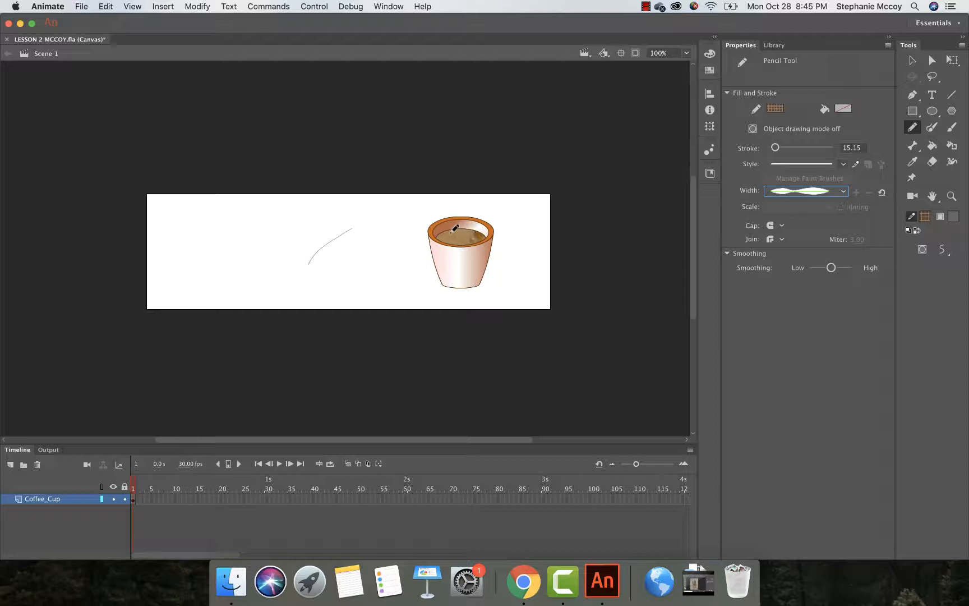
Draw trial steam strokes above the cup, and undo them together with the earlier trial line.
mouse_move(451, 232)
mouse_down()
mouse_move(447, 199)
mouse_move(474, 207)
mouse_move(476, 232)
mouse_up()
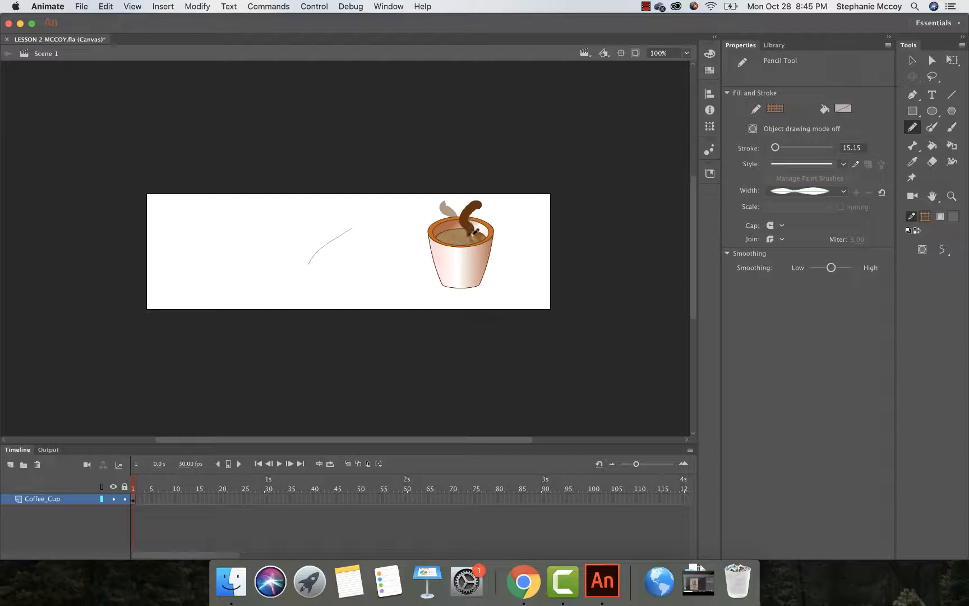
key(super+z)
key(super+z)
key(super+z)
key(super+z)
key(super+z)
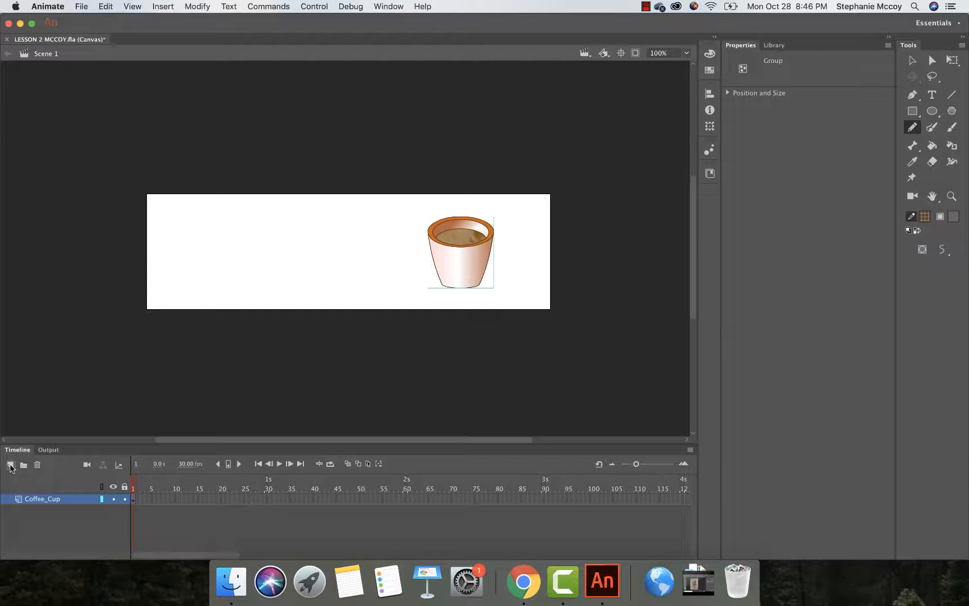
Add a new layer above Coffee_Cup and name it Coffee_steam.
click(10, 465)
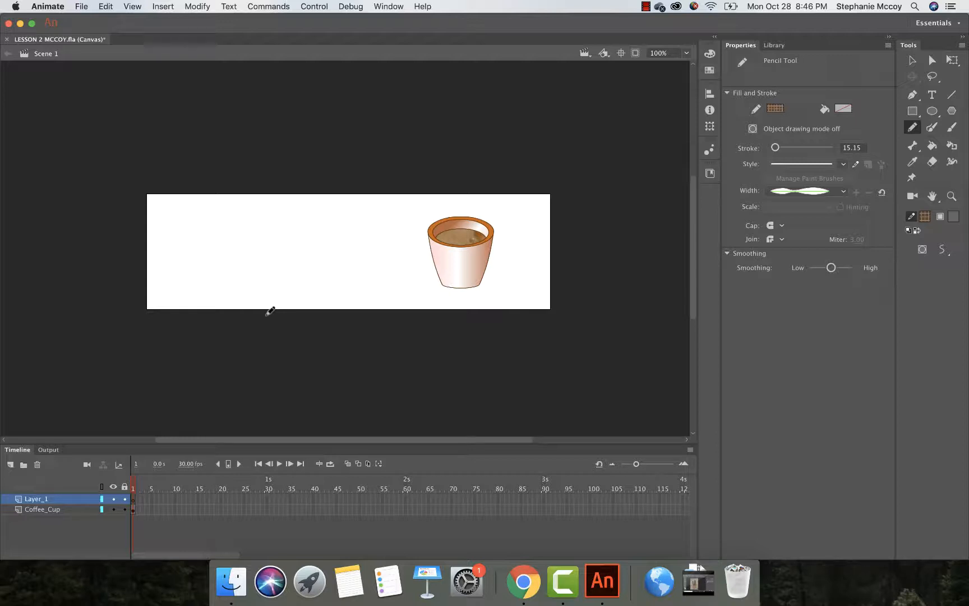
click(38, 502)
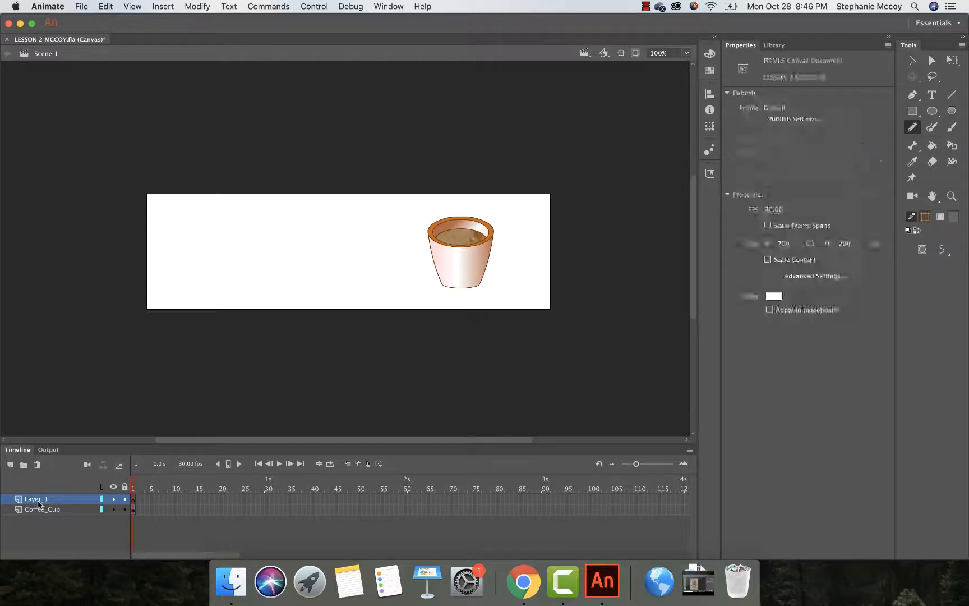
double_click(39, 501)
text(Coff)
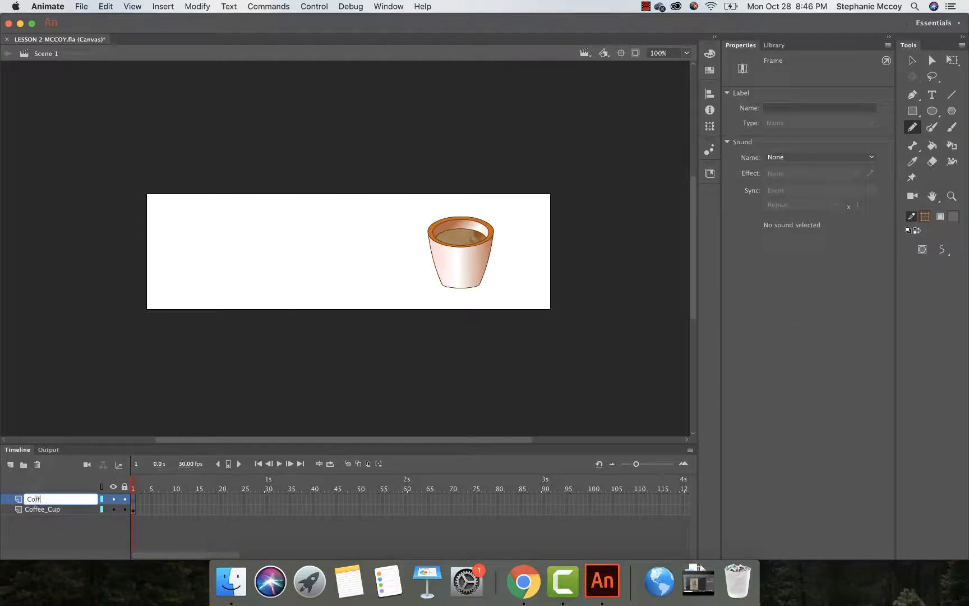
text(e steam)
key(BackSpace)
key(BackSpace)
text(am)
key(BackSpace)
key(BackSpace)
key(BackSpace)
key(BackSpace)
key(BackSpace)
key(BackSpace)
key(BackSpace)
text(e steam)
Draw two wavy steam strokes with the Pencil tool rising out of the coffee on the Coffee_steam layer.
click(911, 127)
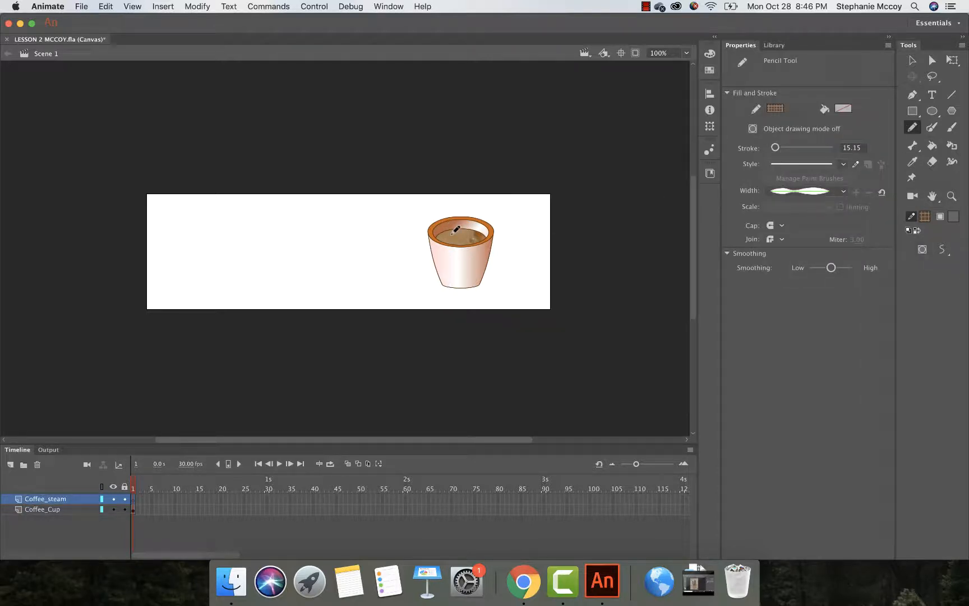
mouse_move(455, 230)
mouse_down()
mouse_move(440, 199)
mouse_move(467, 209)
mouse_move(454, 234)
mouse_up()
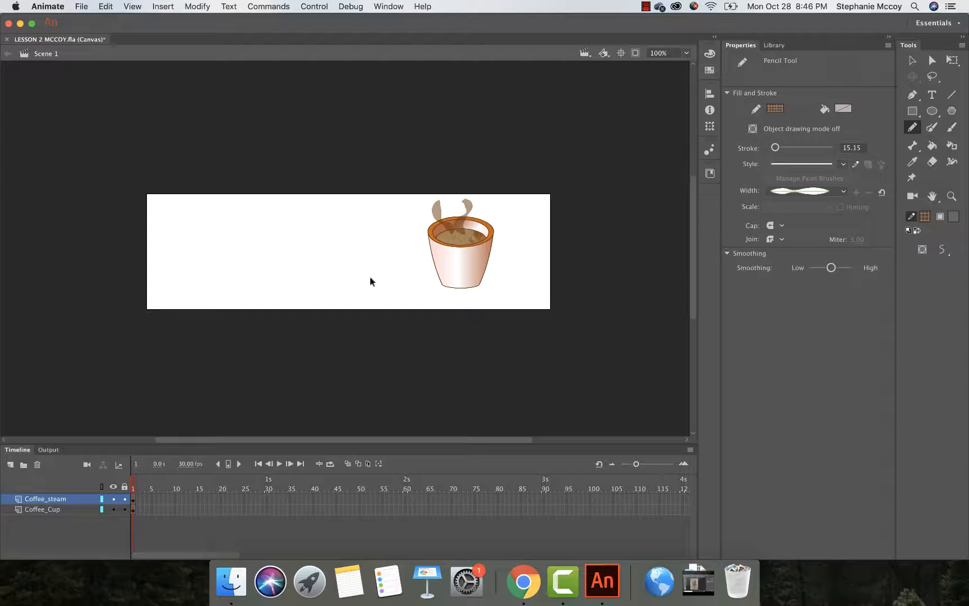
Narrow the upper part of the left steam stroke with the Width tool, moving its upper width point slightly downward.
click(951, 162)
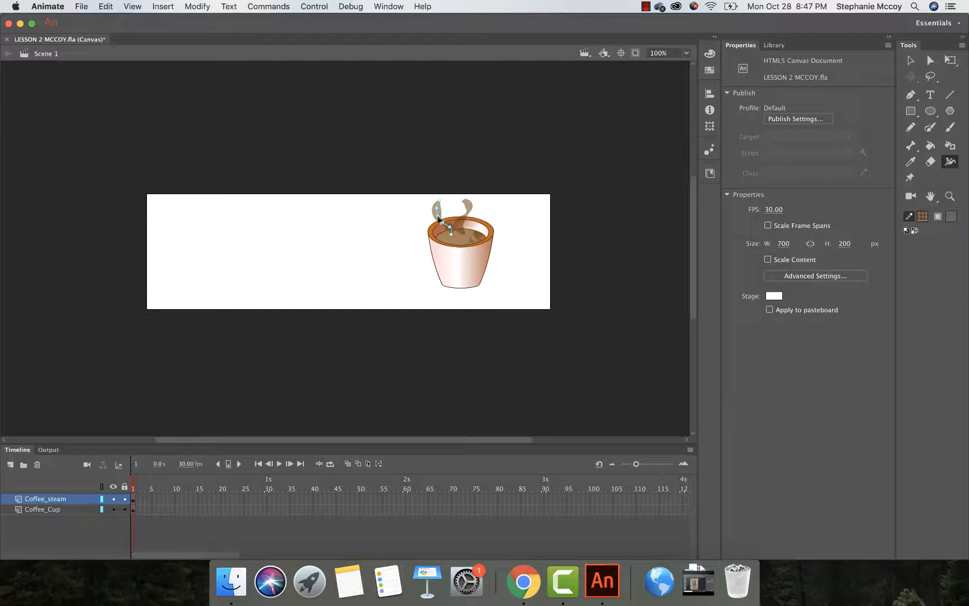
key(super+equal)
key(super+equal)
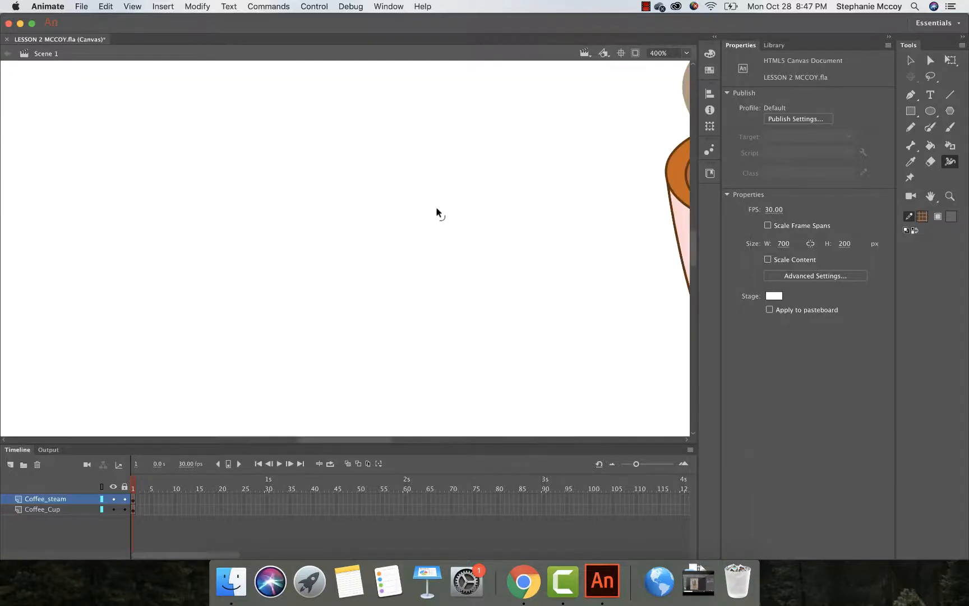
scroll(488, 224, right, 10)
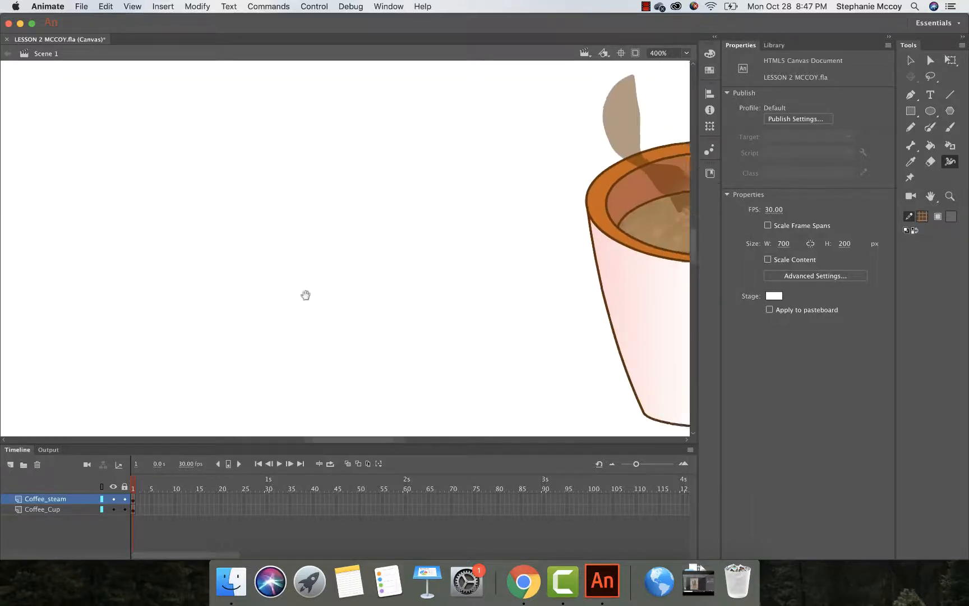
scroll(314, 292, up, 2)
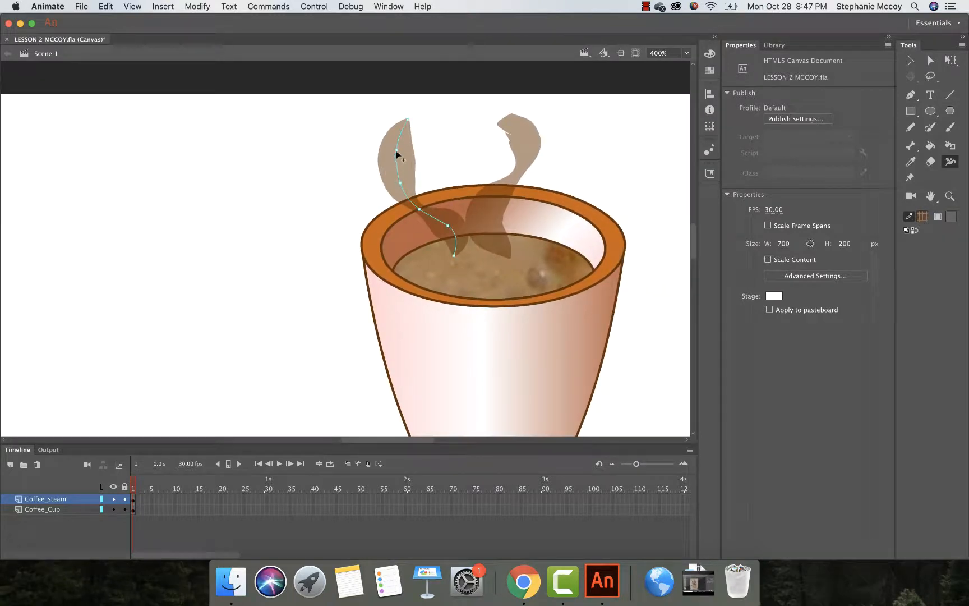
mouse_move(396, 156)
mouse_down()
mouse_move(396, 179)
mouse_move(397, 167)
mouse_up()
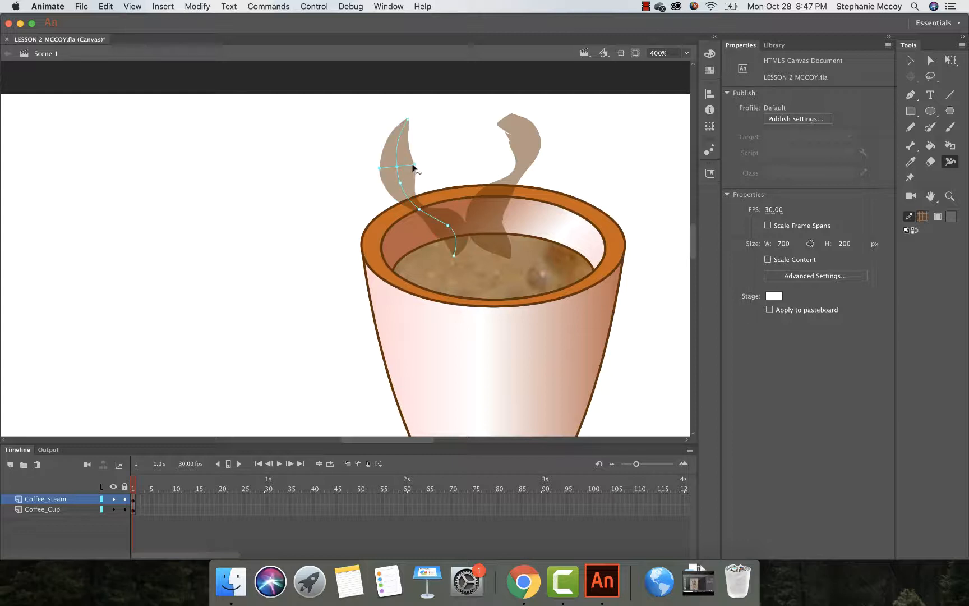
drag(403, 164, 404, 166)
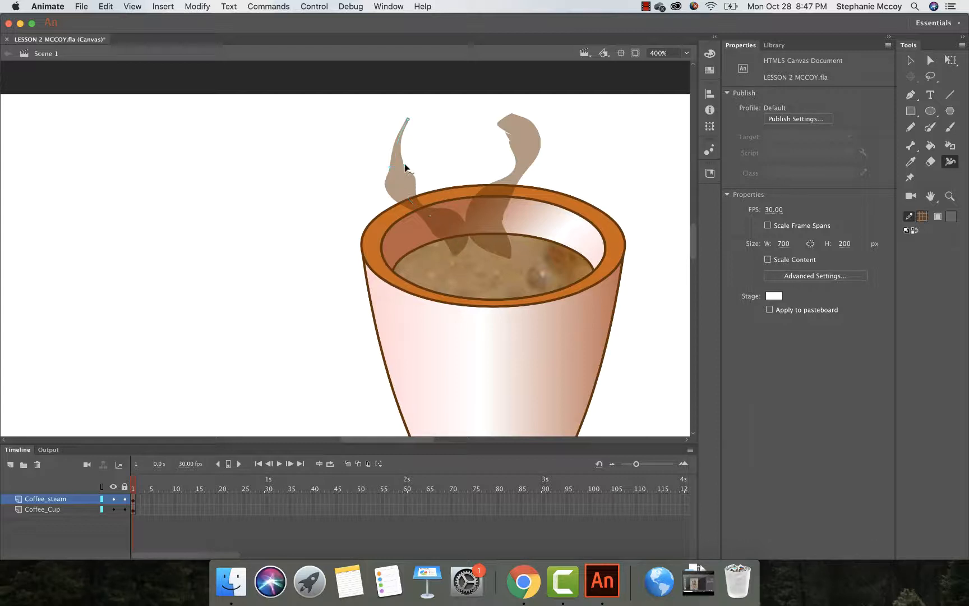
drag(403, 166, 411, 169)
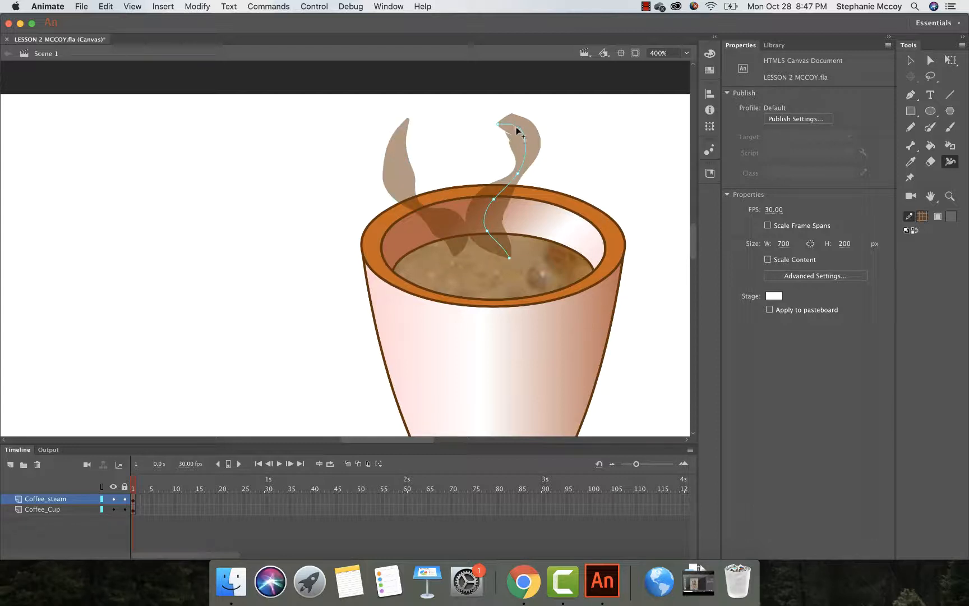
Narrow the curled upper end of the right steam stroke with the Width tool.
drag(512, 128, 514, 130)
key(super+minus)
key(super+minus)
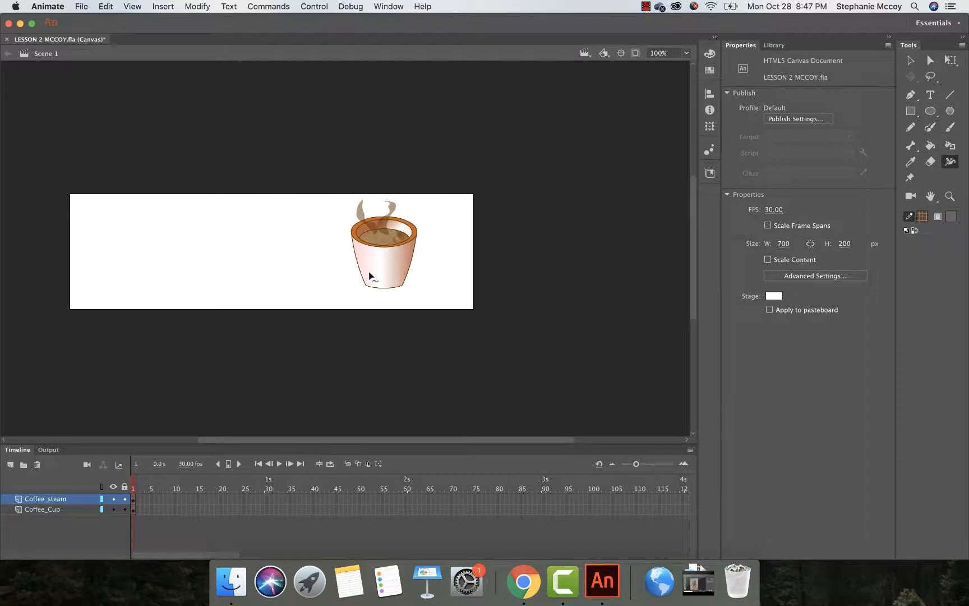
key(super+equal)
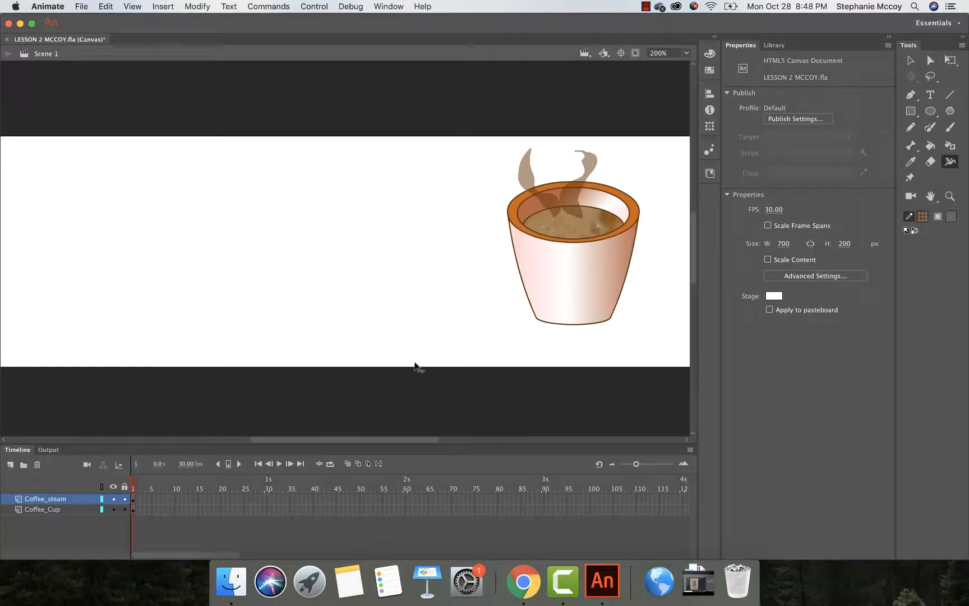
Select the left steam stroke and save its semi-transparent brown colour as a new swatch in the Default Swatches.
click(708, 72)
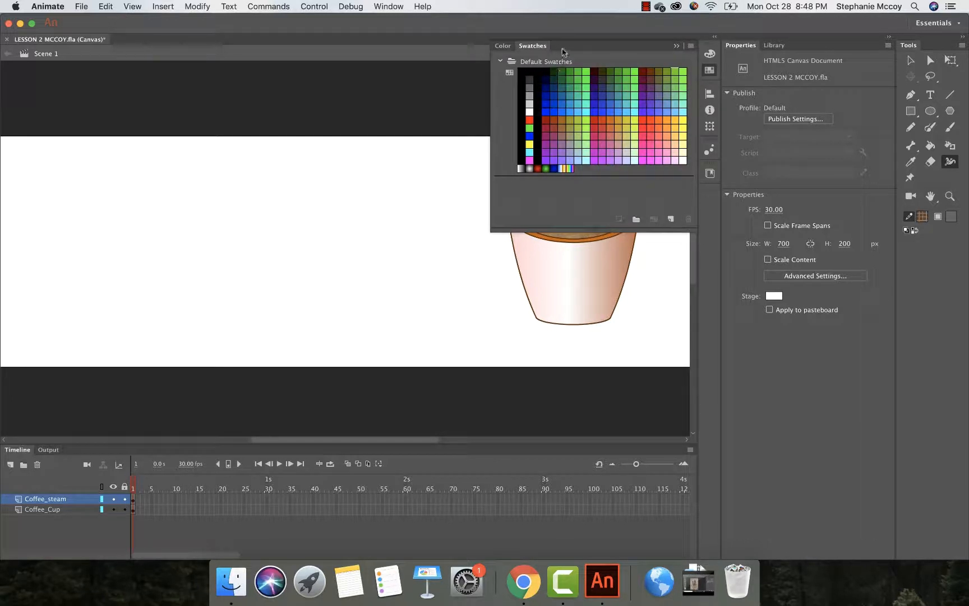
drag(563, 52, 278, 110)
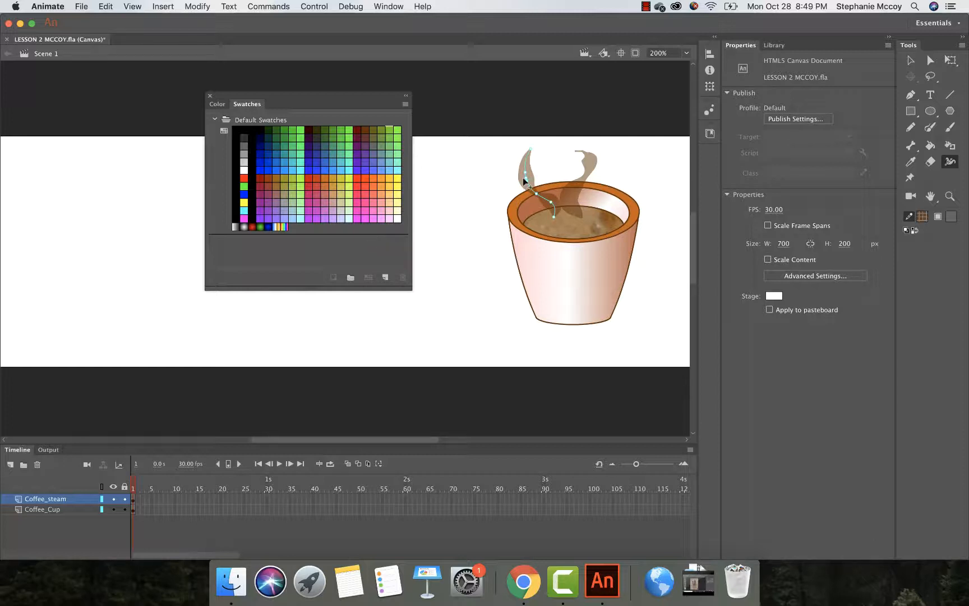
key(v)
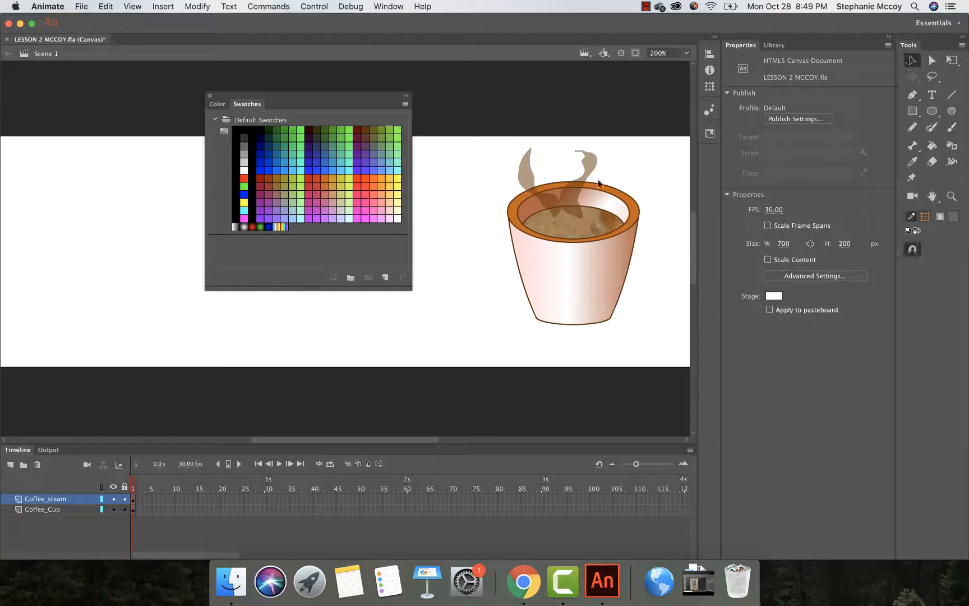
click(524, 172)
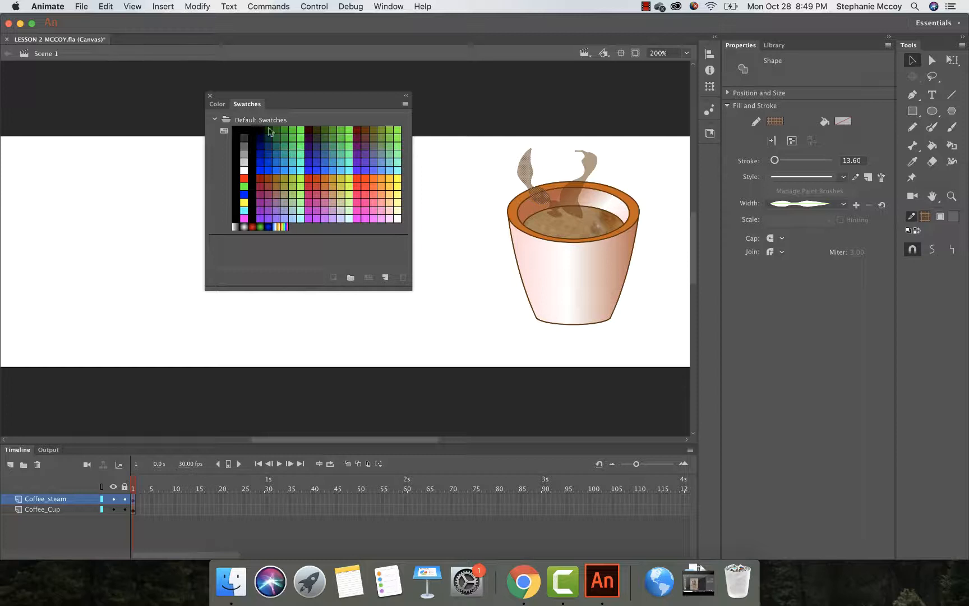
click(210, 95)
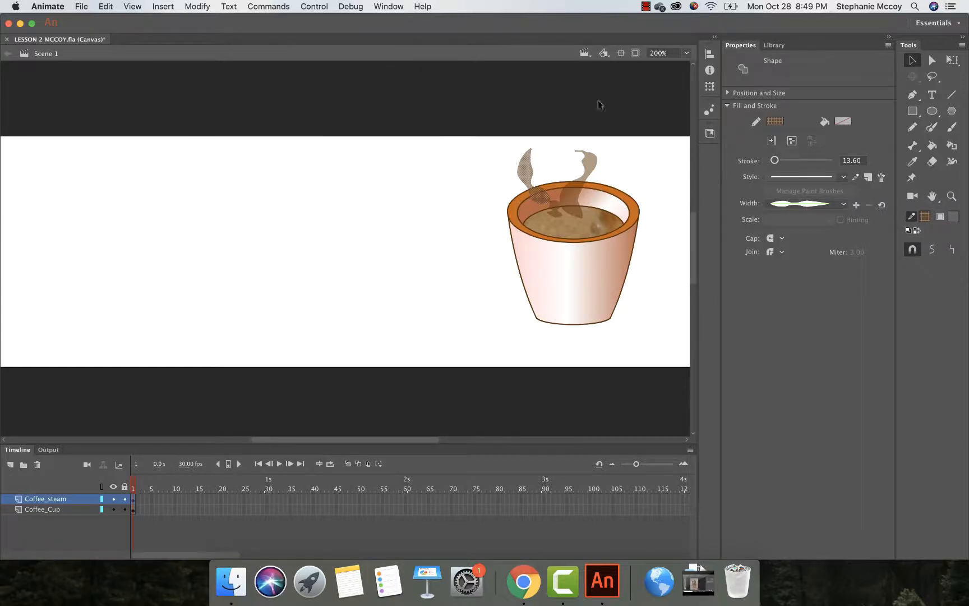
click(389, 7)
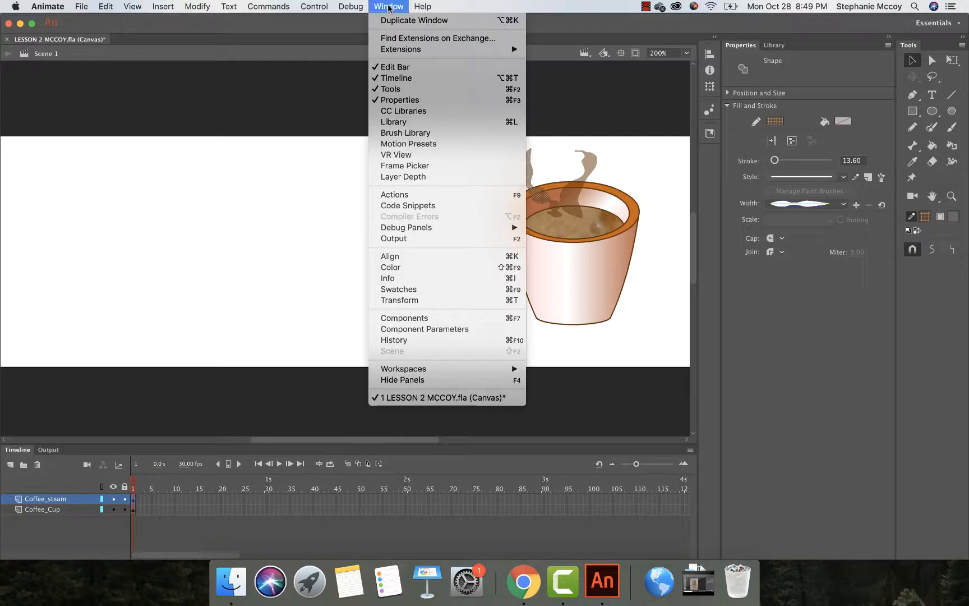
click(423, 289)
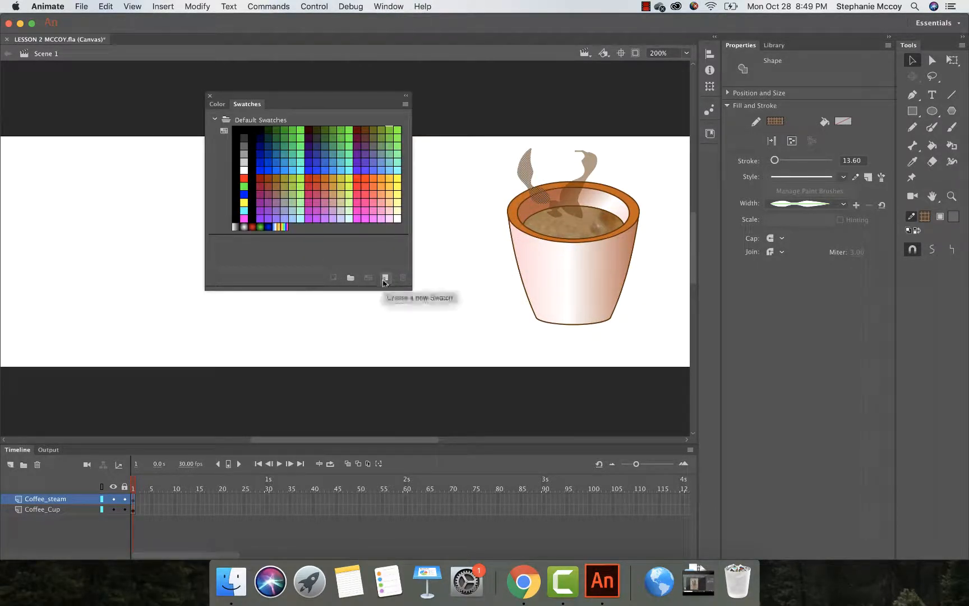
click(385, 278)
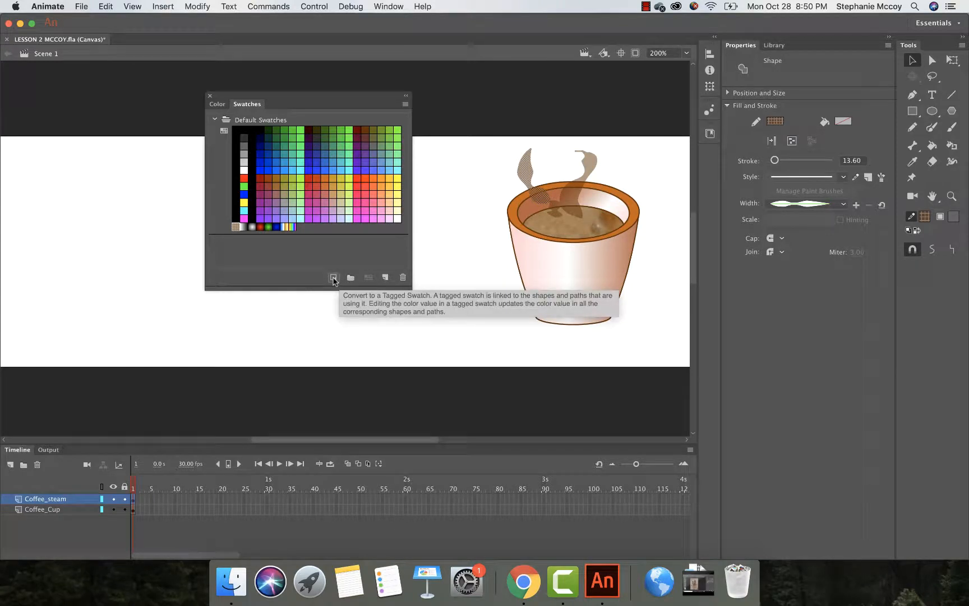
Convert the new brown swatch to a tagged swatch named "coffee steam" and deselect the steam stroke.
click(333, 278)
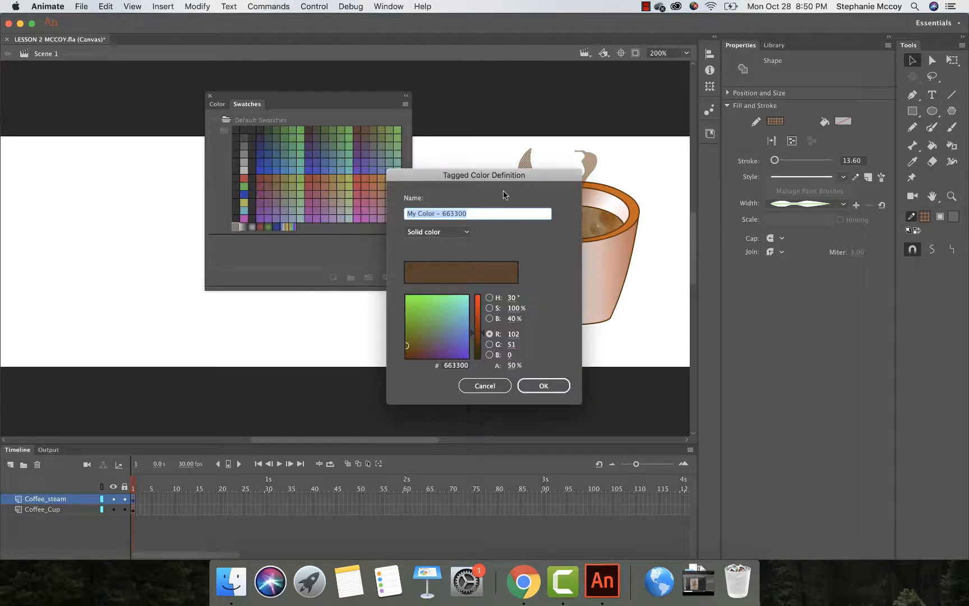
text(coffee steam)
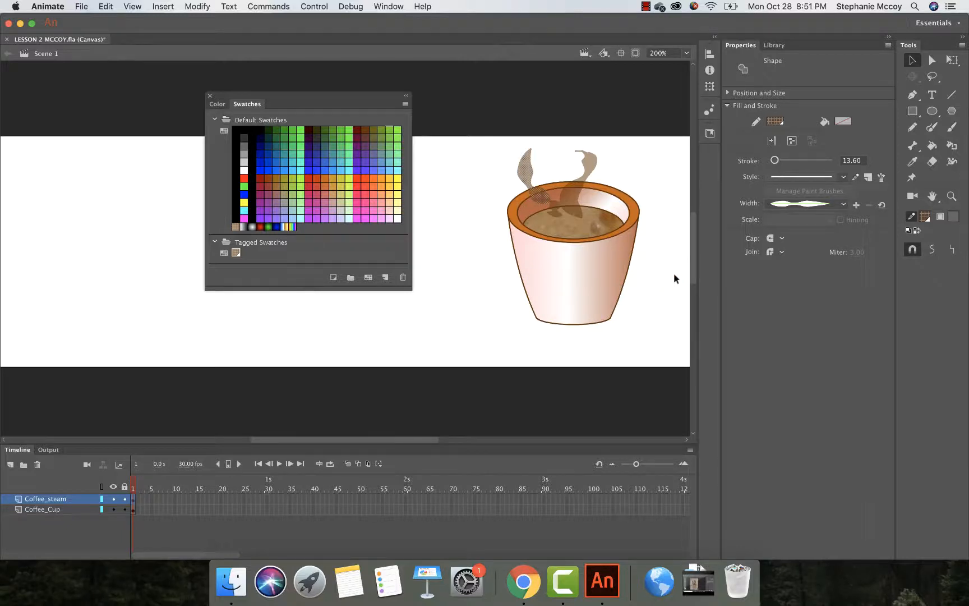
click(914, 66)
click(493, 176)
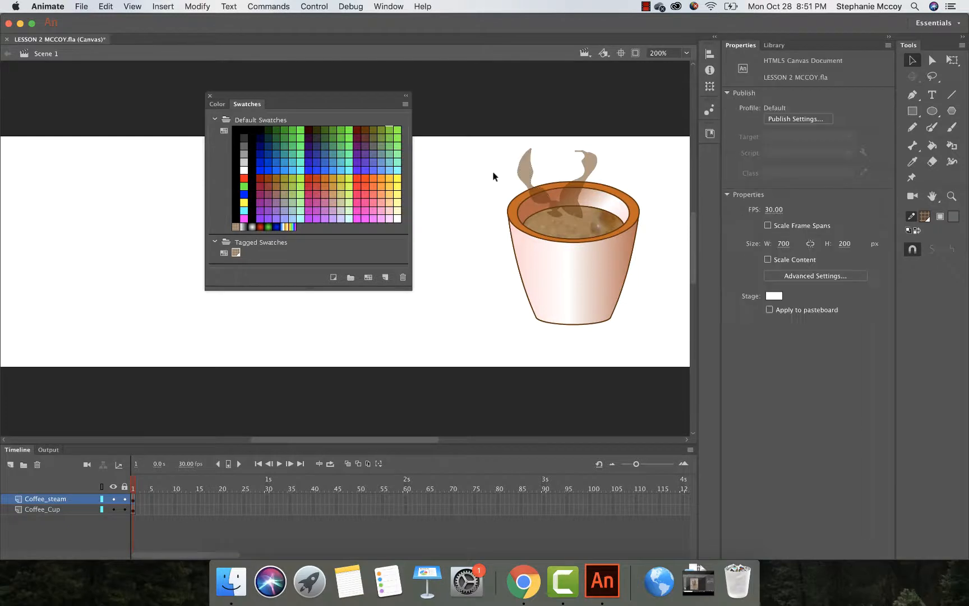
Select both steam strokes, apply the coffee steam tagged swatch to them, and clear the selection.
click(523, 174)
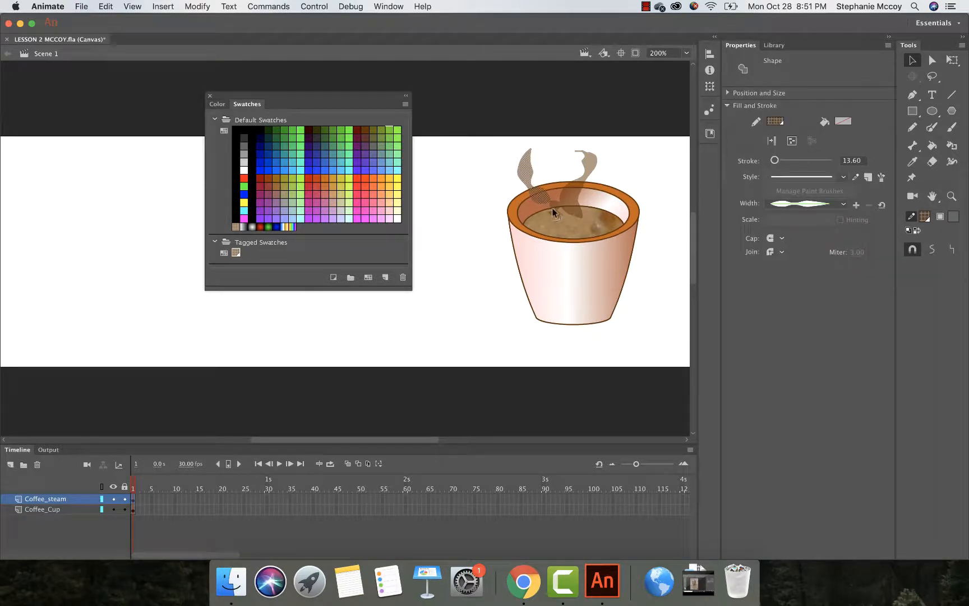
shift+click(552, 208)
shift+click(560, 215)
shift+click(560, 215)
shift+click(578, 193)
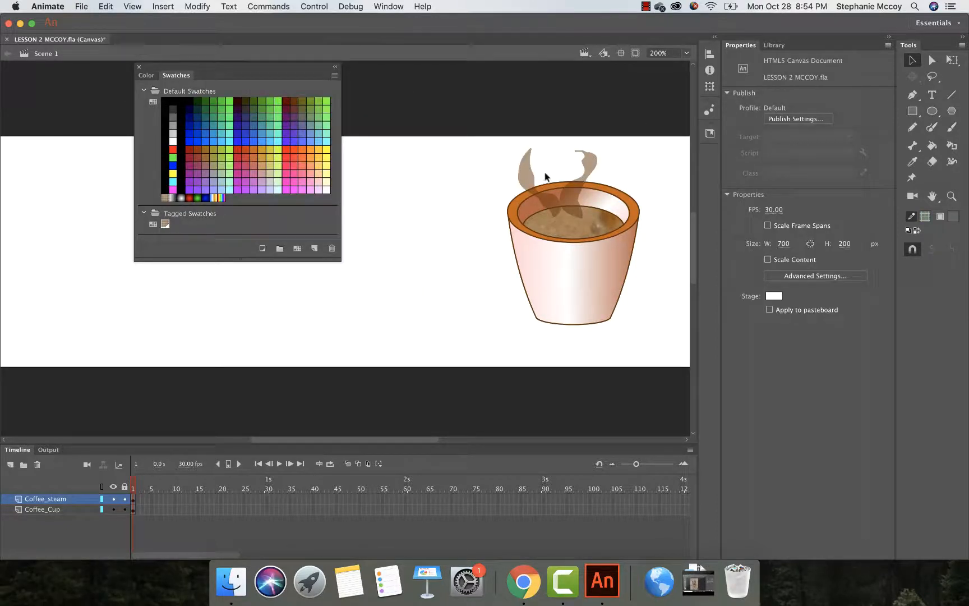
click(525, 170)
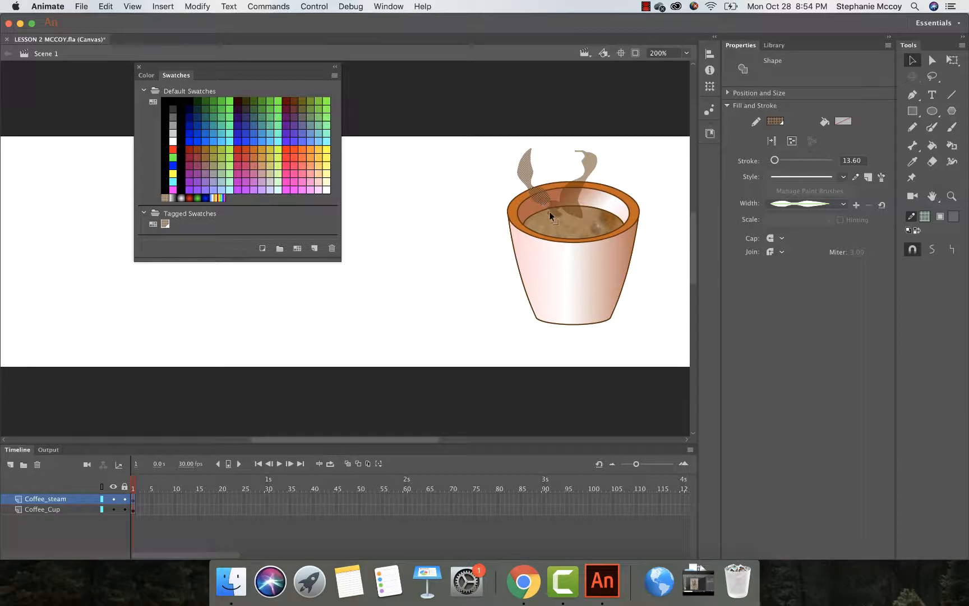
shift+click(578, 204)
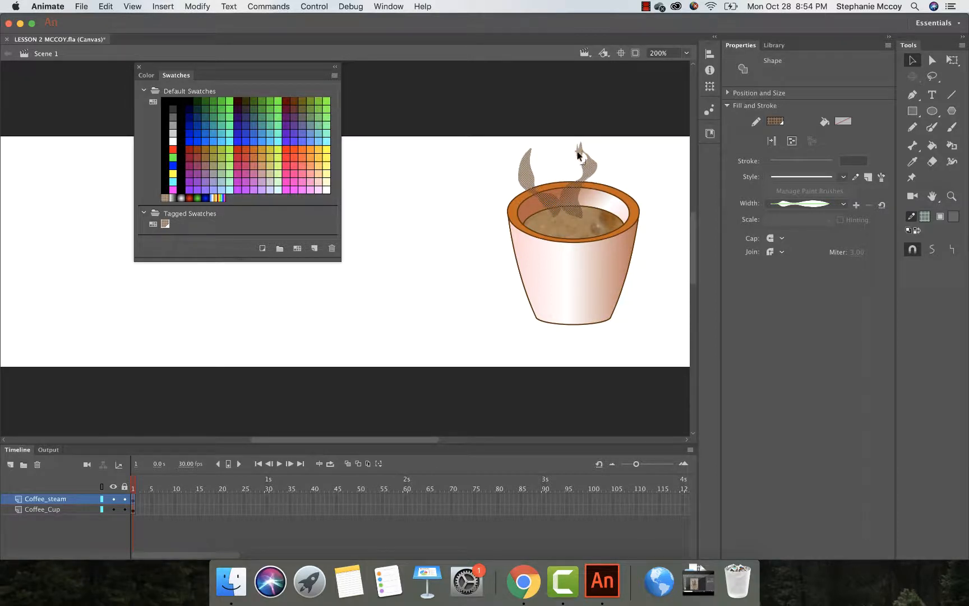
click(165, 224)
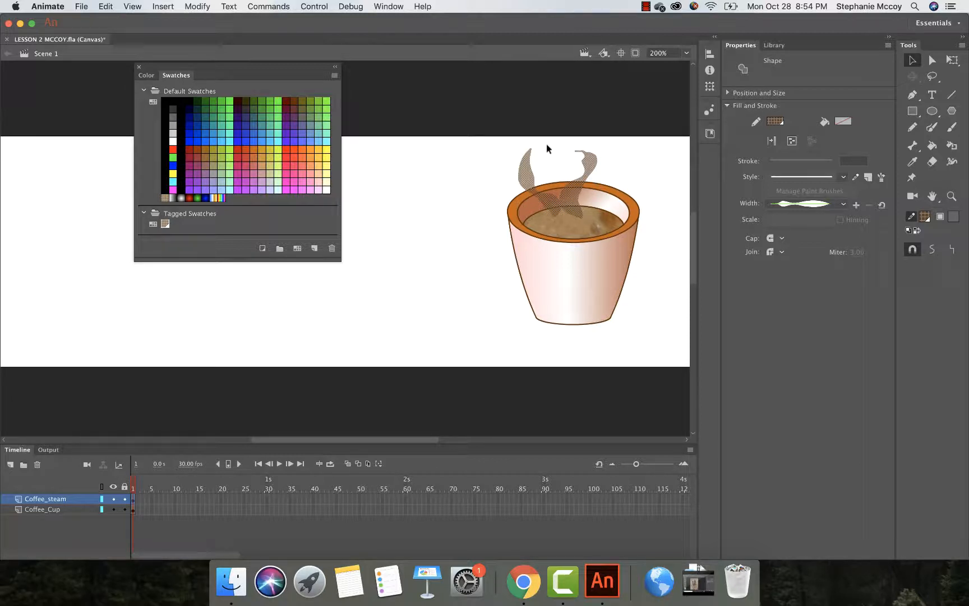
click(459, 177)
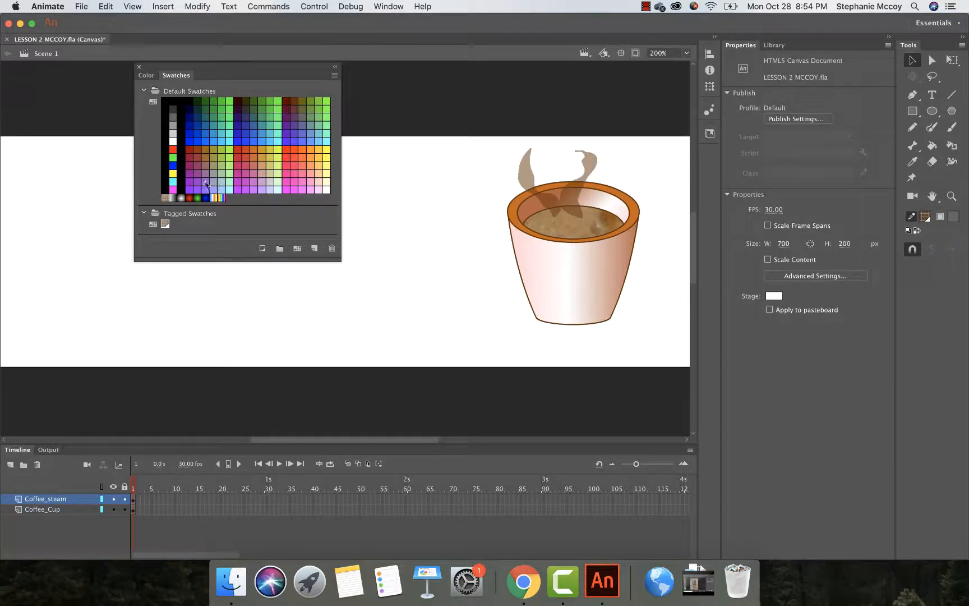
Edit the coffee steam tagged swatch, lowering its red value to 71 for the colour 473300.
double_click(165, 225)
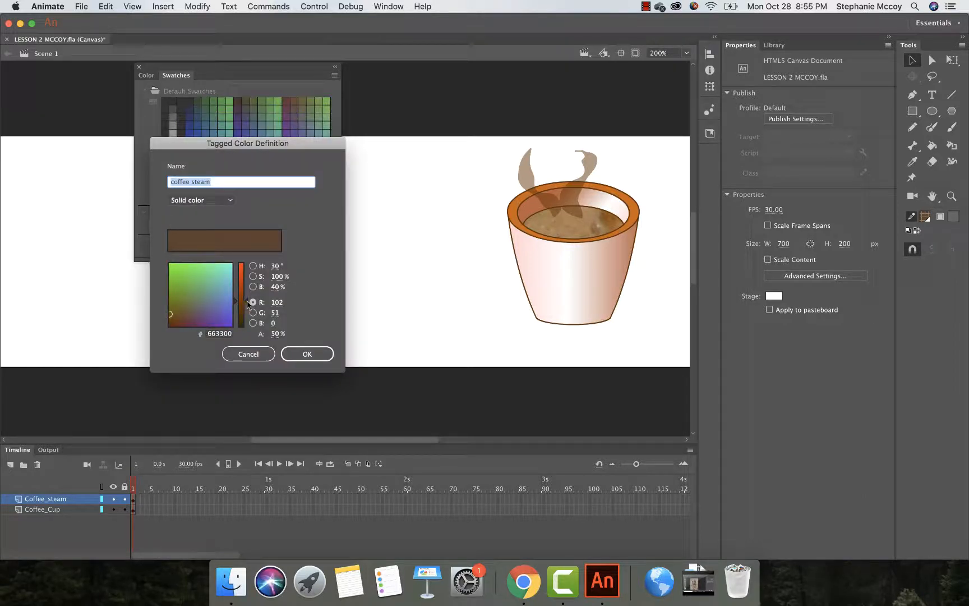
drag(247, 302, 245, 307)
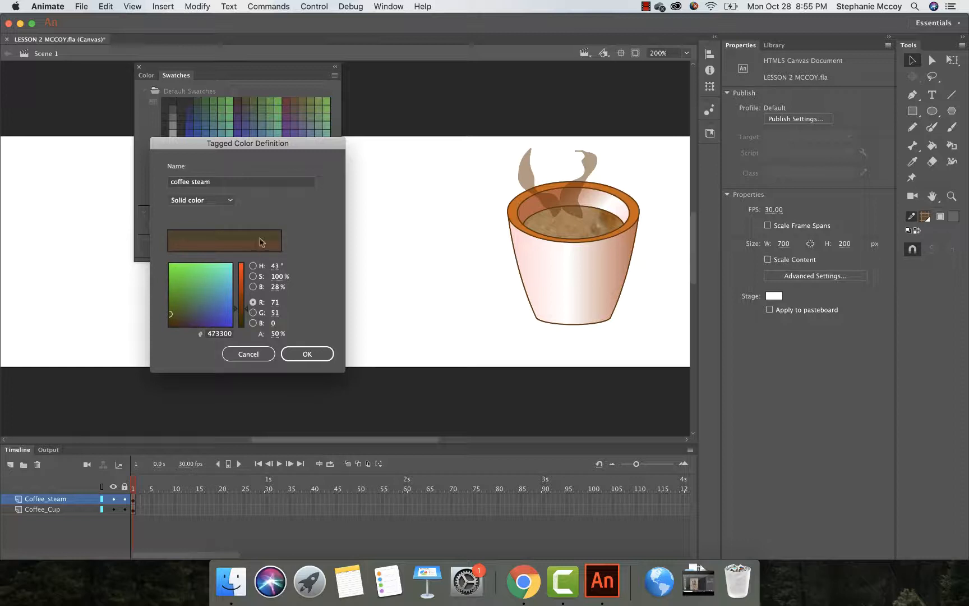
click(299, 357)
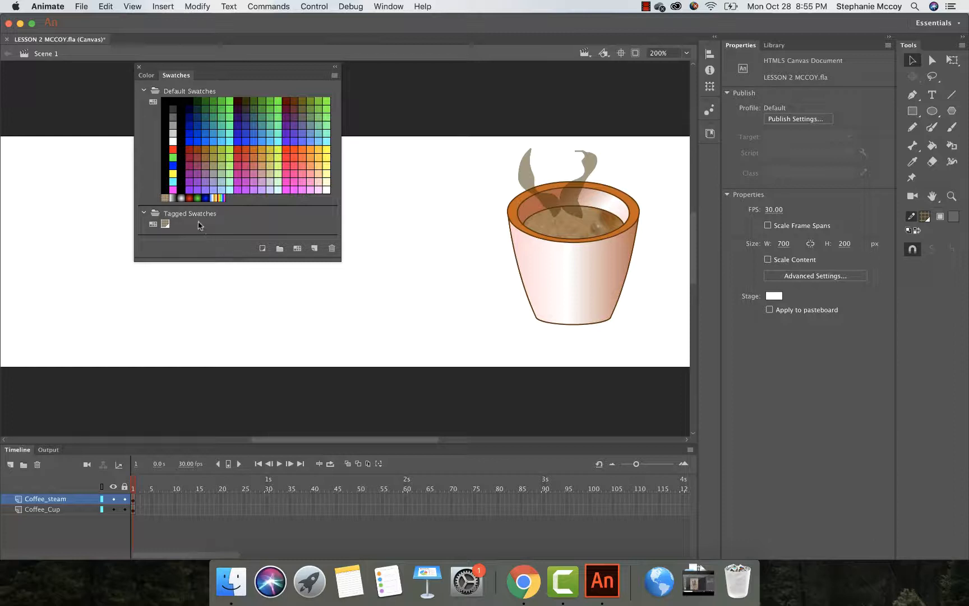
Close the swatches and insert a new layer above Coffee_steam named dark_brown_wave.
click(166, 8)
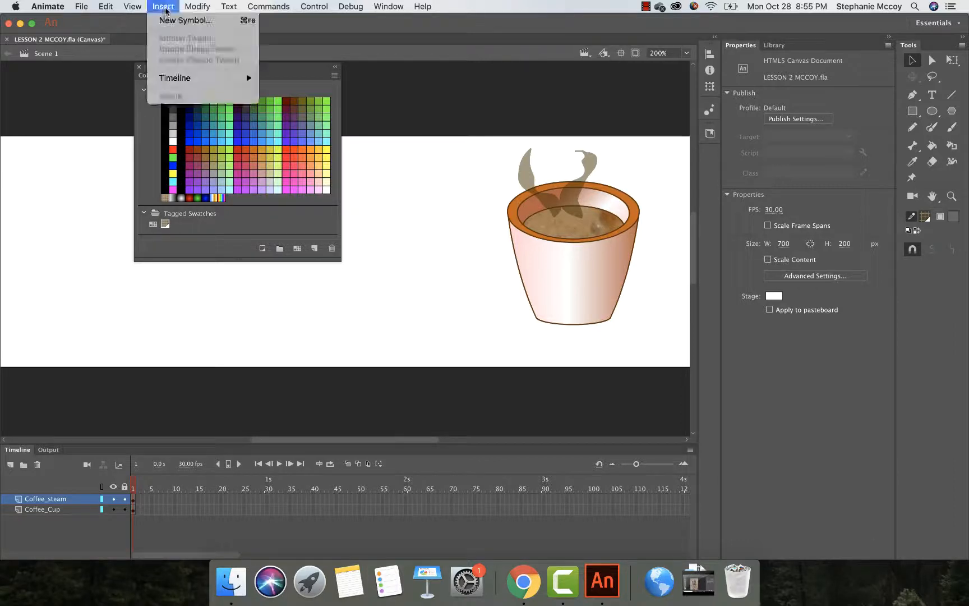
click(309, 75)
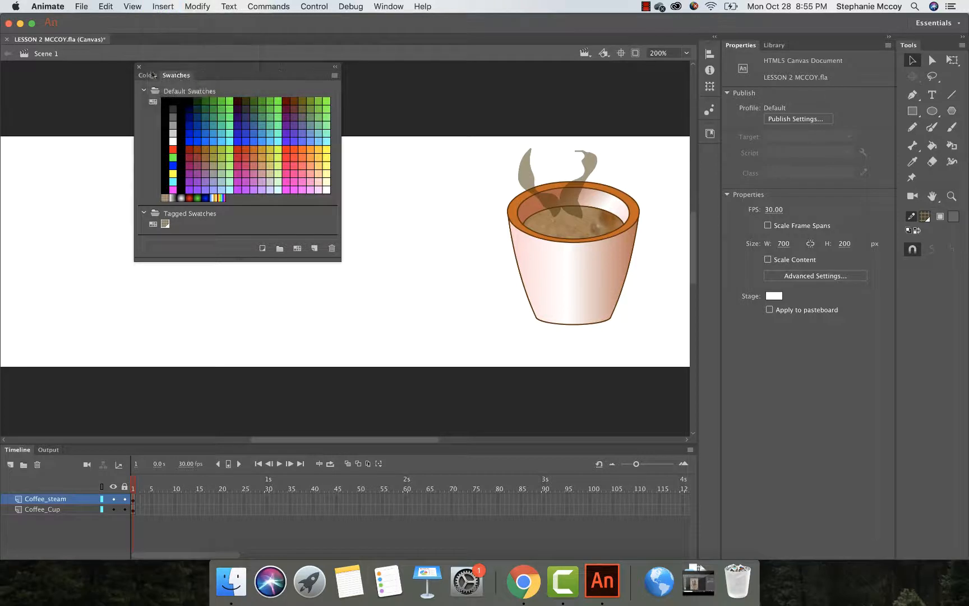
click(139, 67)
click(164, 7)
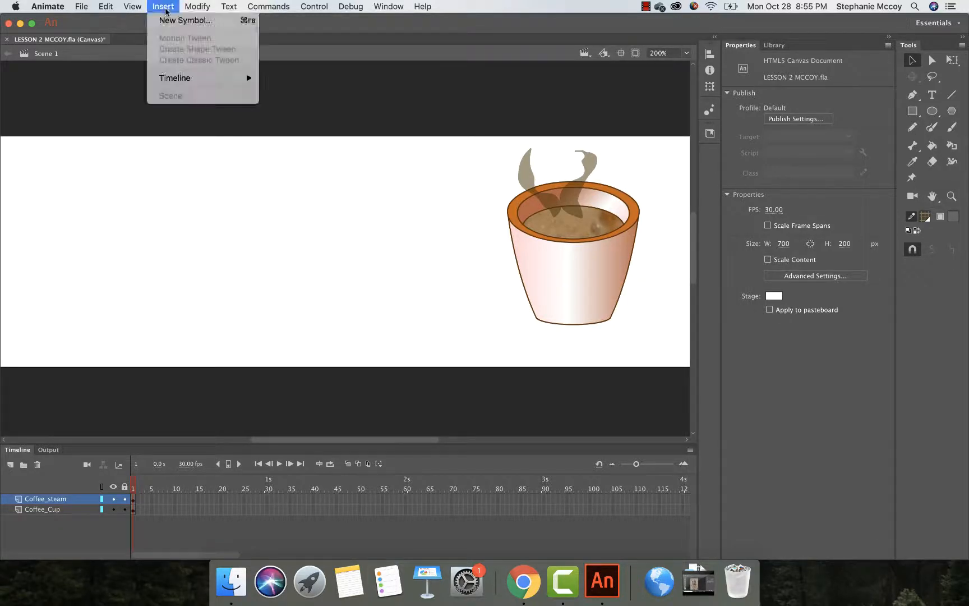
mouse_move(182, 79)
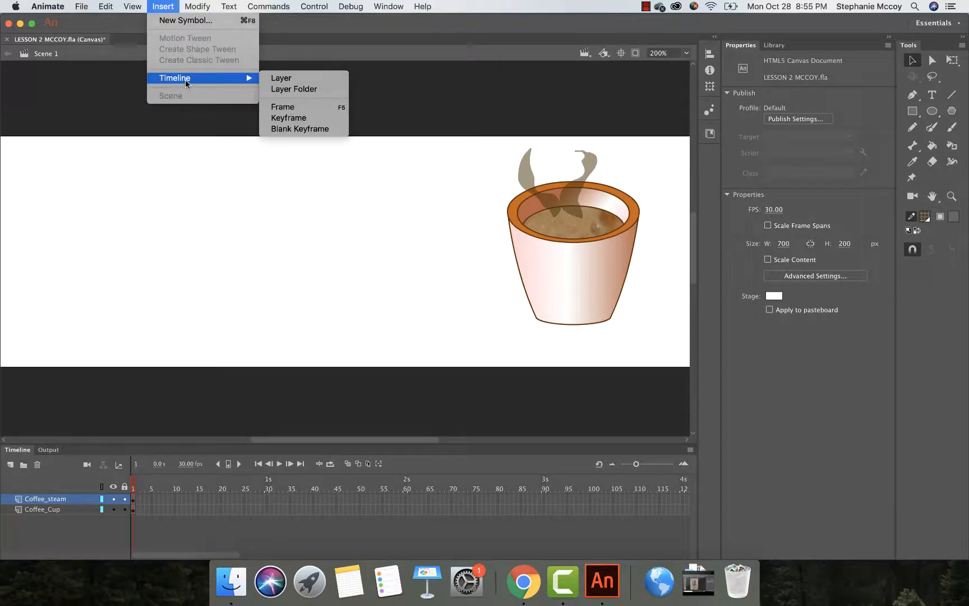
click(282, 79)
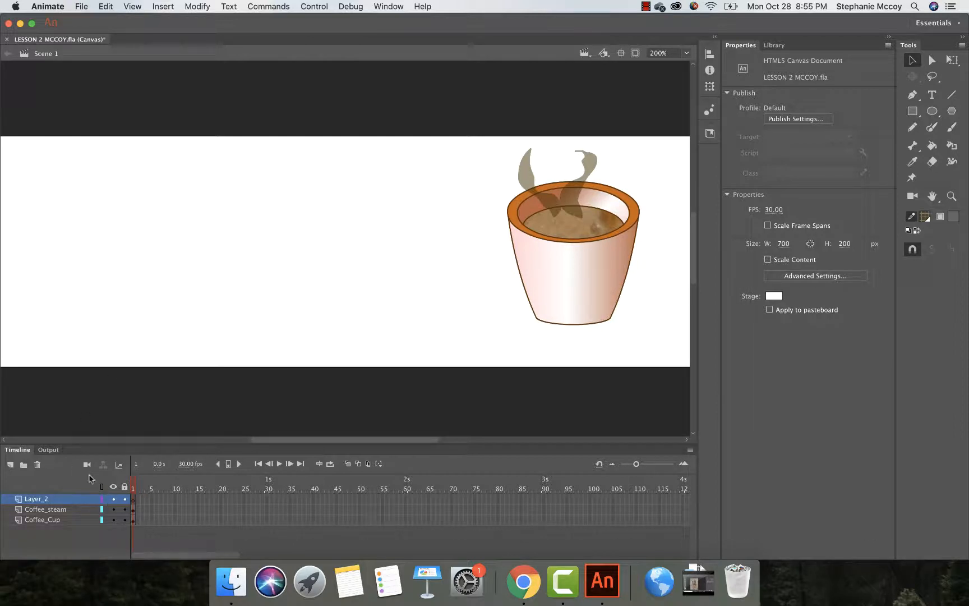
double_click(39, 500)
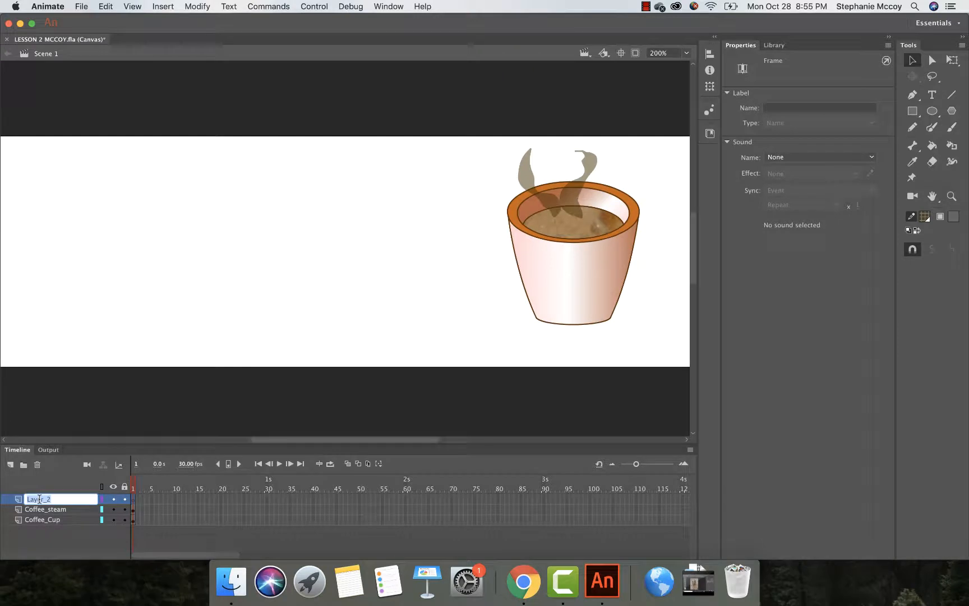
text(dark brown wave)
click(17, 501)
drag(16, 502, 16, 527)
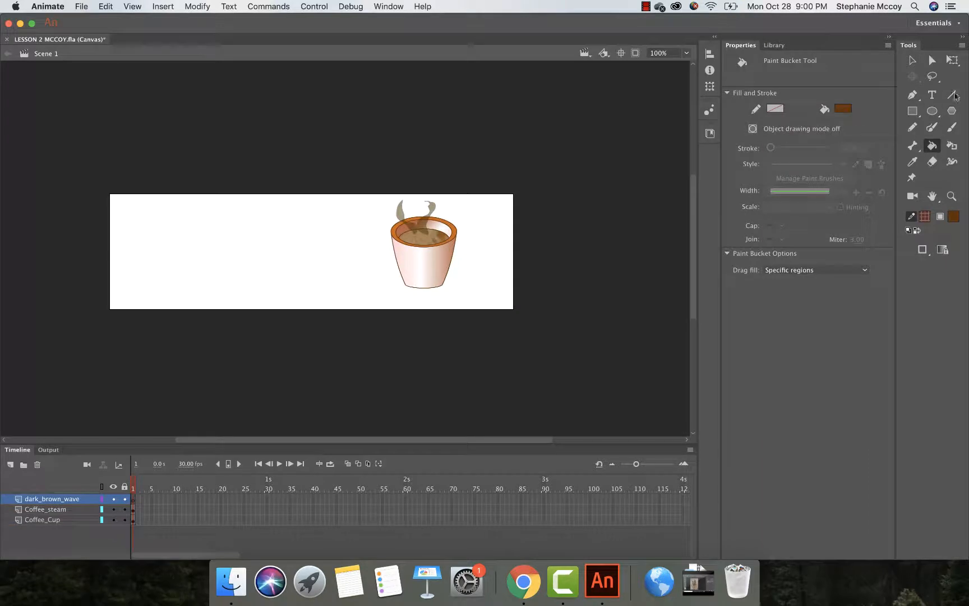
Activate the Pen tool and check the finished 02End banner in Chrome for the wave shapes, returning to Animate.
click(911, 94)
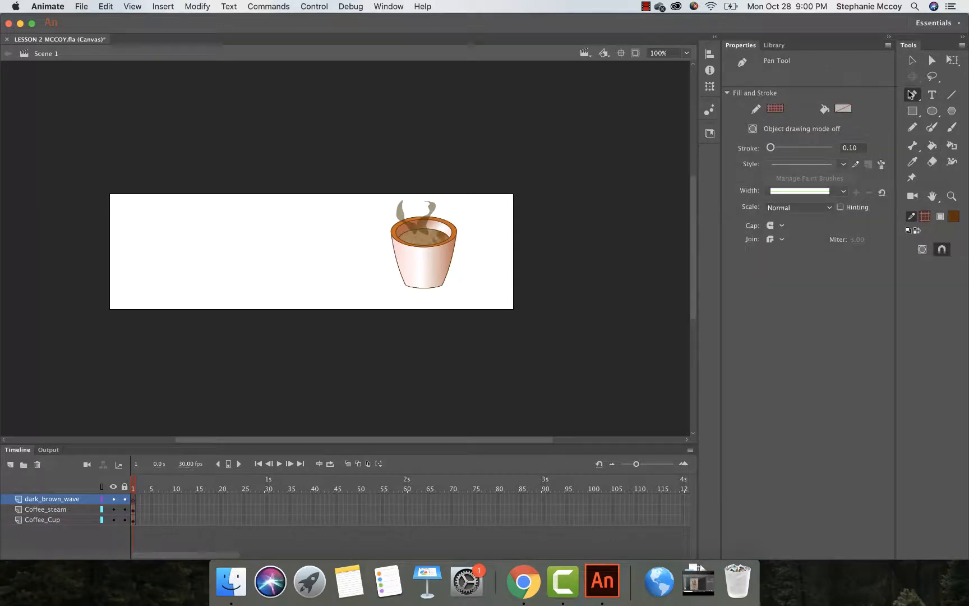
click(519, 583)
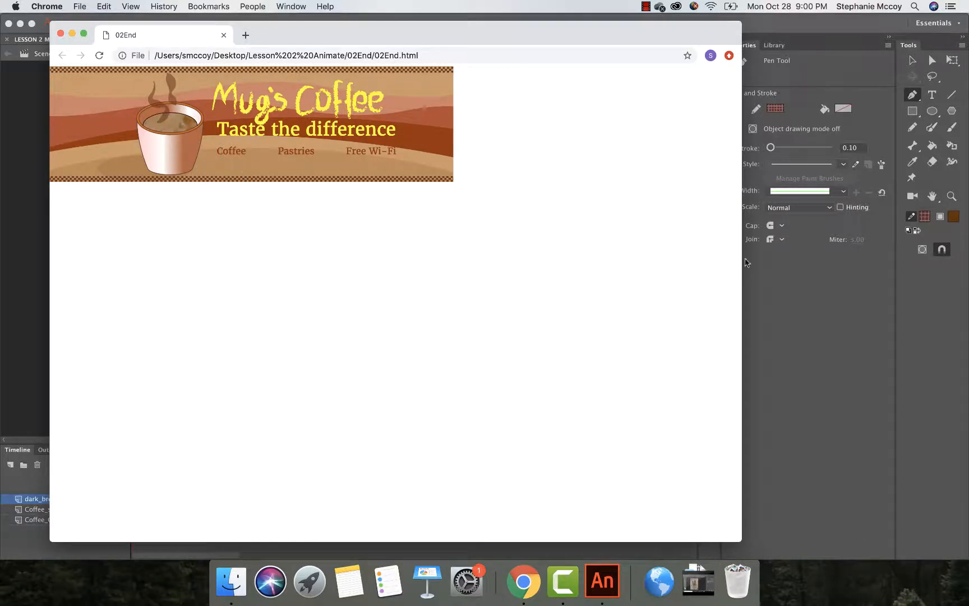
click(800, 292)
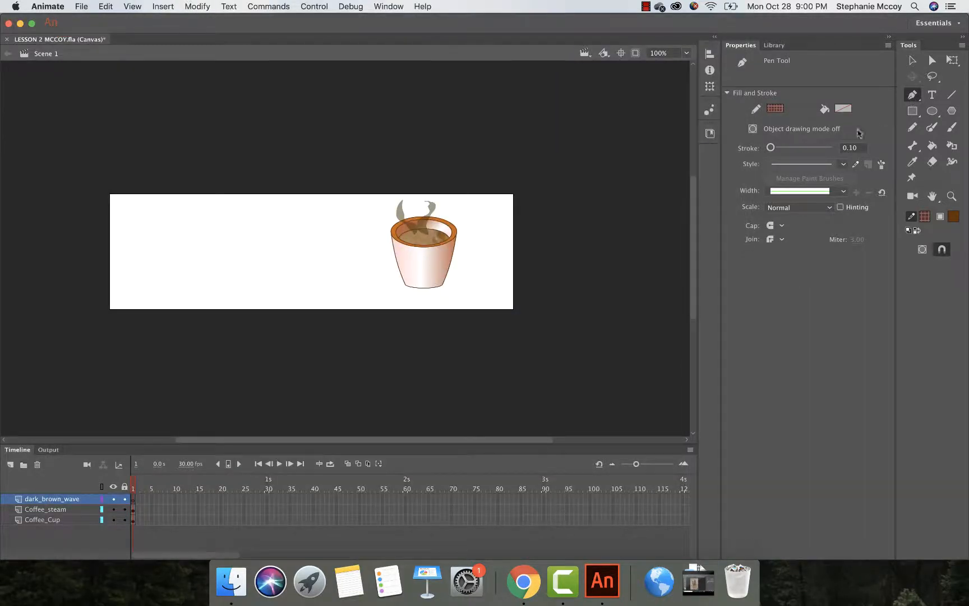
Choose the uniform width profile for the Pen tool's stroke.
click(828, 166)
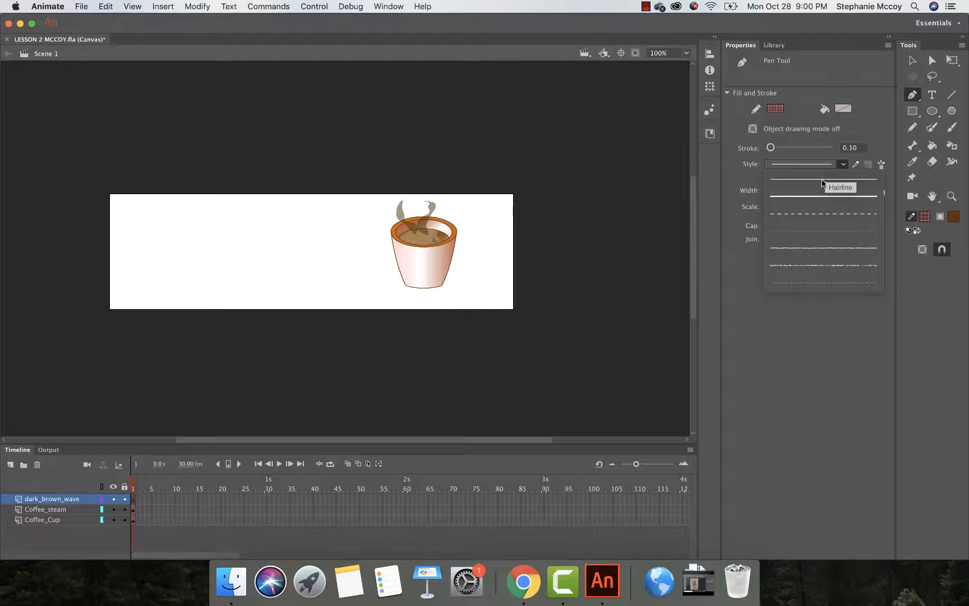
click(807, 191)
click(806, 191)
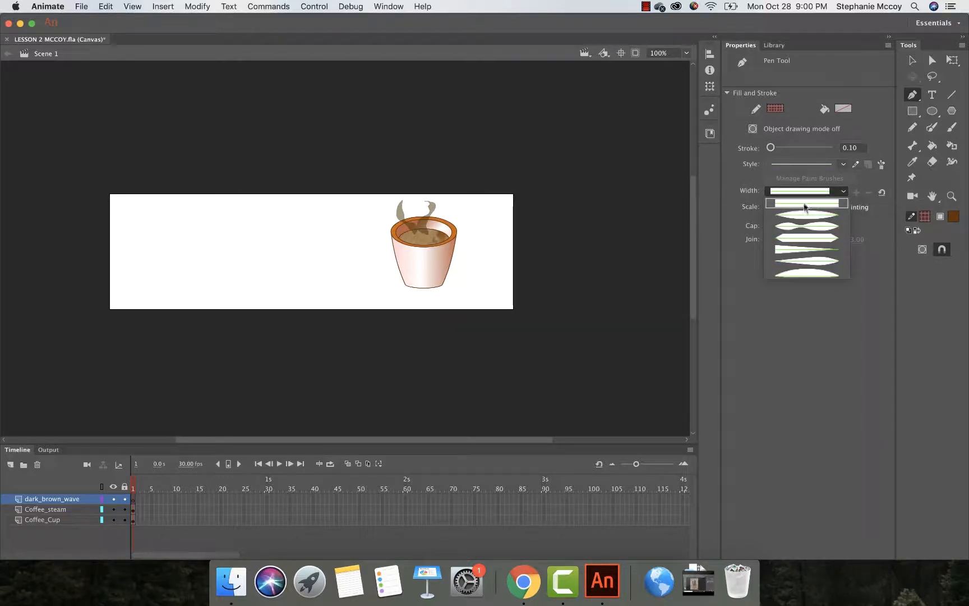
click(805, 205)
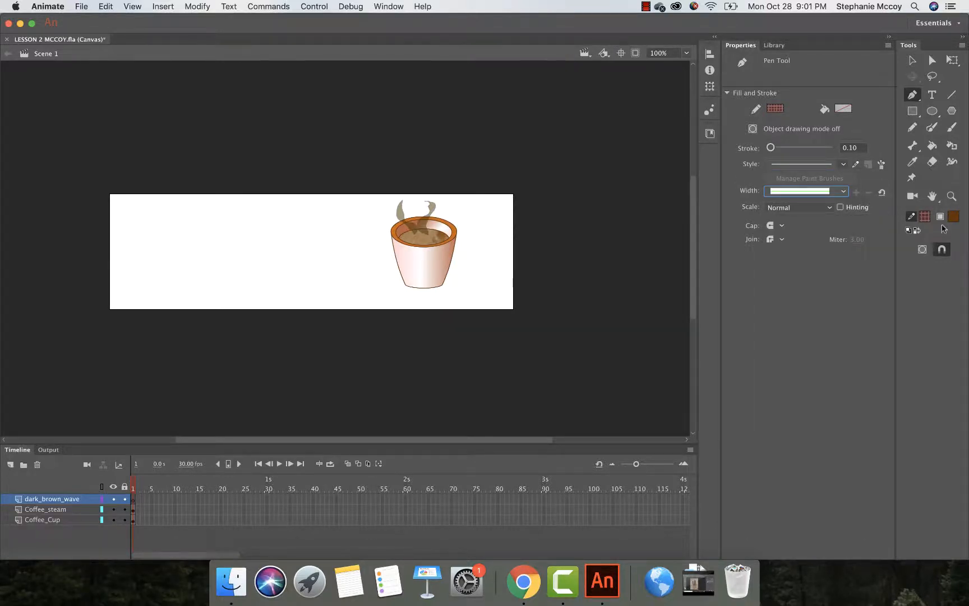
Set the Pen tool's stroke colour to dark brown 663300 at 100% alpha.
click(926, 217)
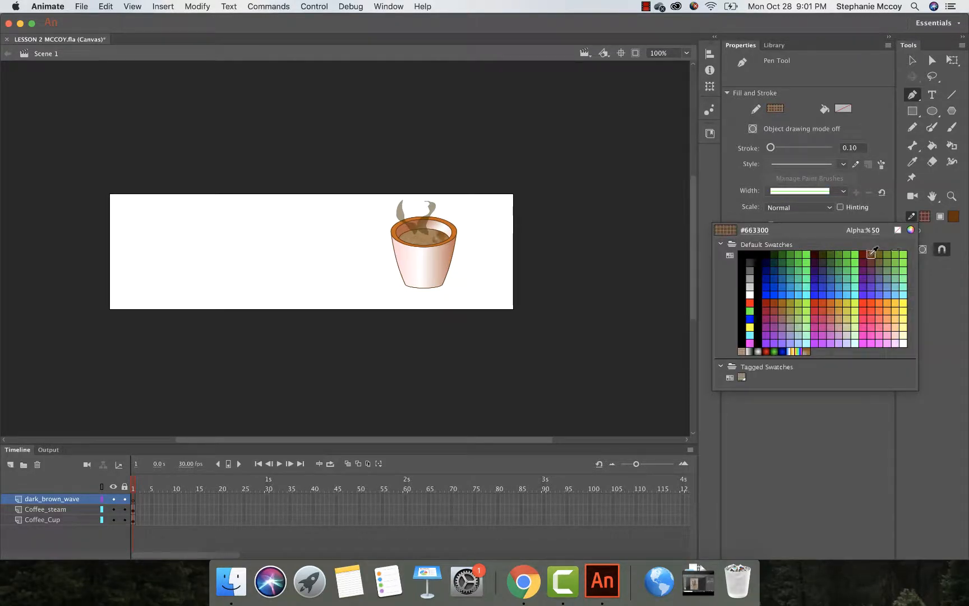
click(872, 252)
click(922, 220)
click(876, 230)
text(100)
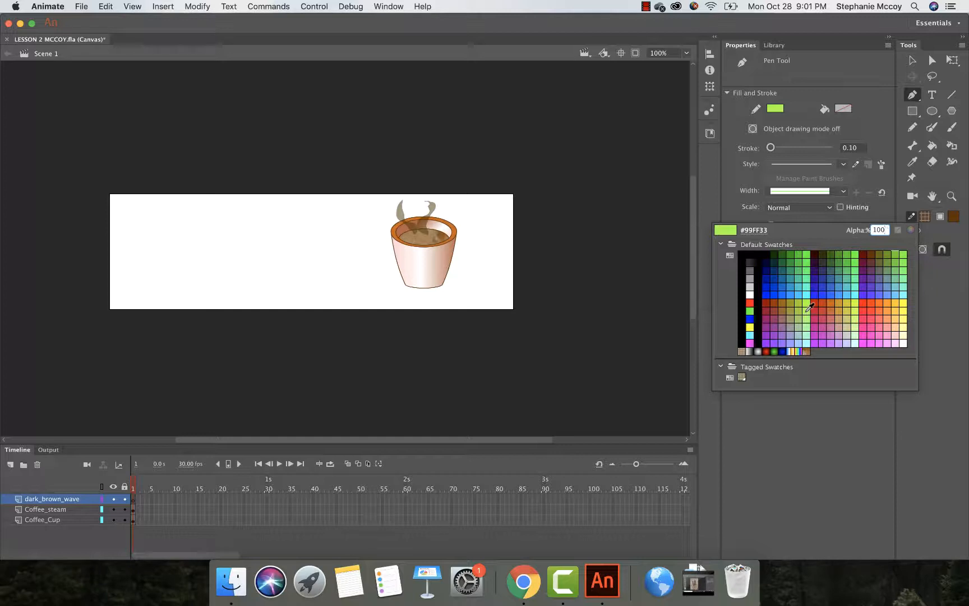
click(870, 255)
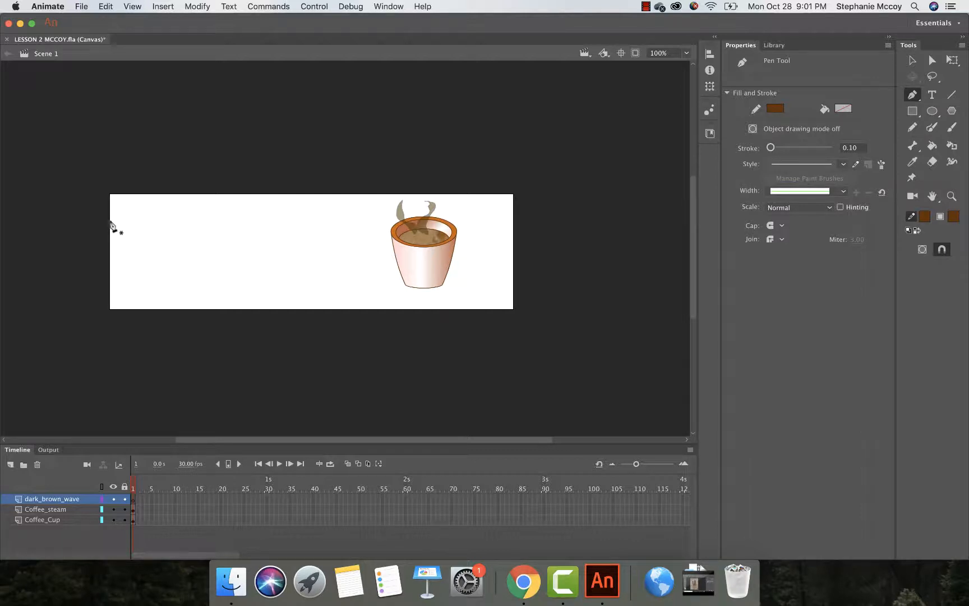
Check the 02End banner in Chrome, return to Animate and draw the wave's upper edge across the full stage width with the Pen tool.
click(523, 582)
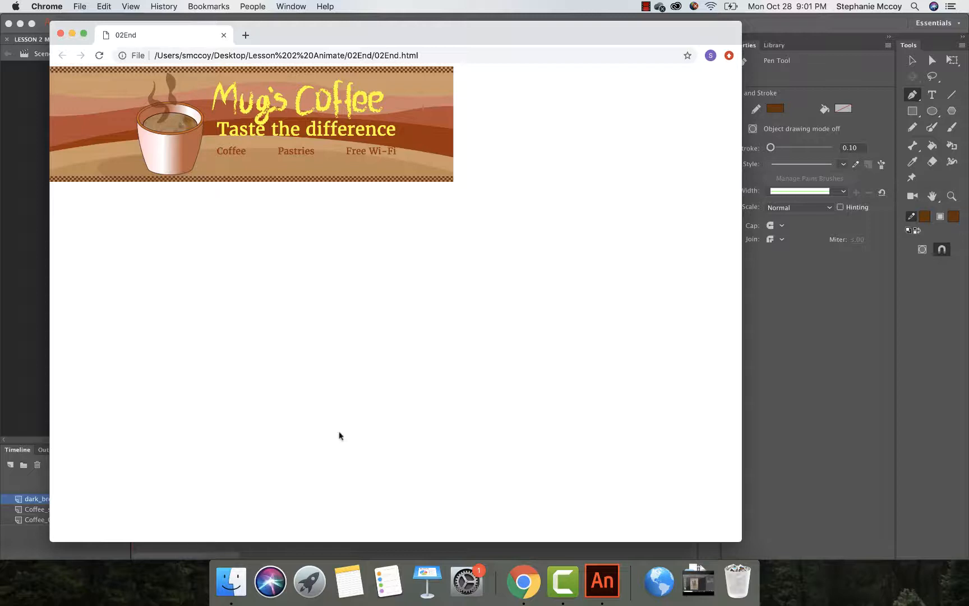
click(611, 590)
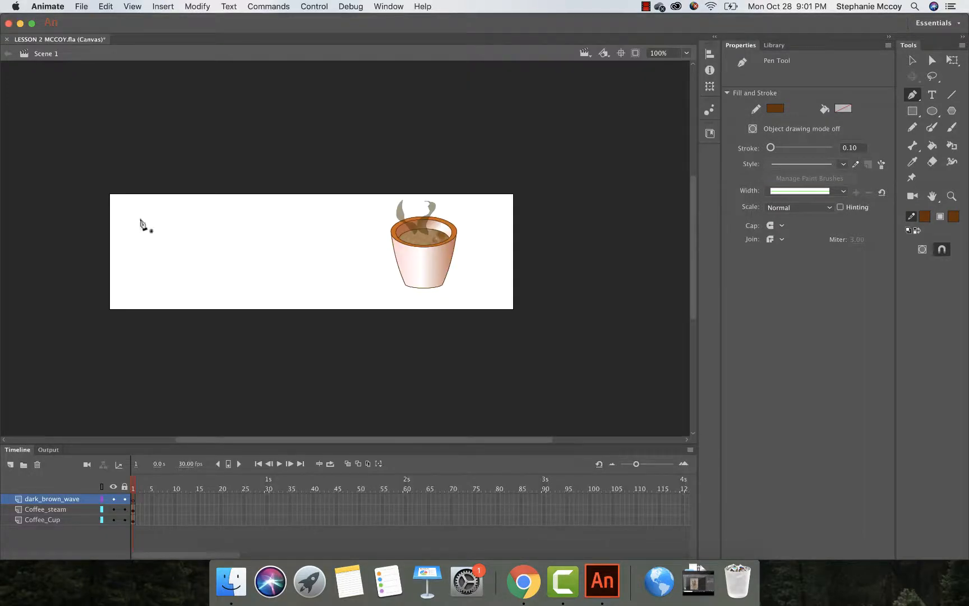
click(109, 222)
drag(156, 213, 168, 214)
click(180, 215)
click(211, 219)
click(256, 216)
click(277, 216)
click(295, 215)
click(309, 213)
click(323, 210)
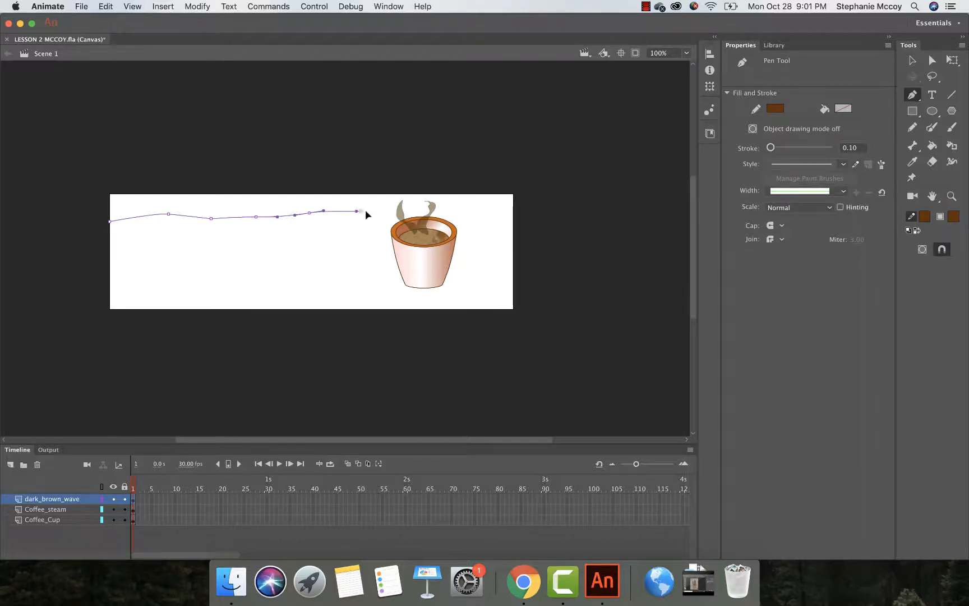
drag(359, 212, 480, 215)
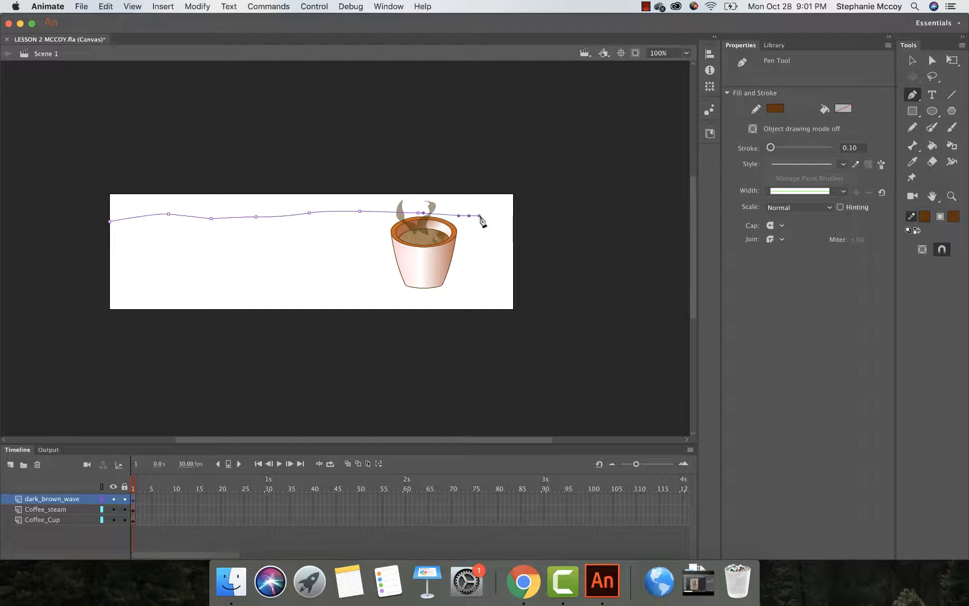
click(512, 210)
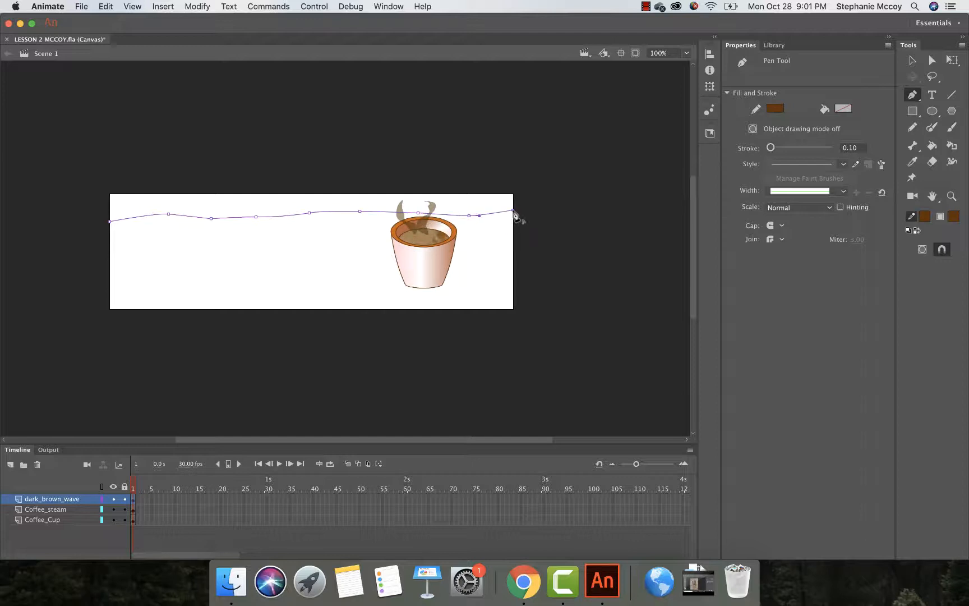
Draw the wave's lower edge back across the stage with curved Pen segments and close the outline at its starting point.
click(511, 245)
click(495, 240)
click(380, 236)
click(366, 240)
click(331, 241)
click(296, 243)
drag(275, 245, 203, 251)
click(162, 248)
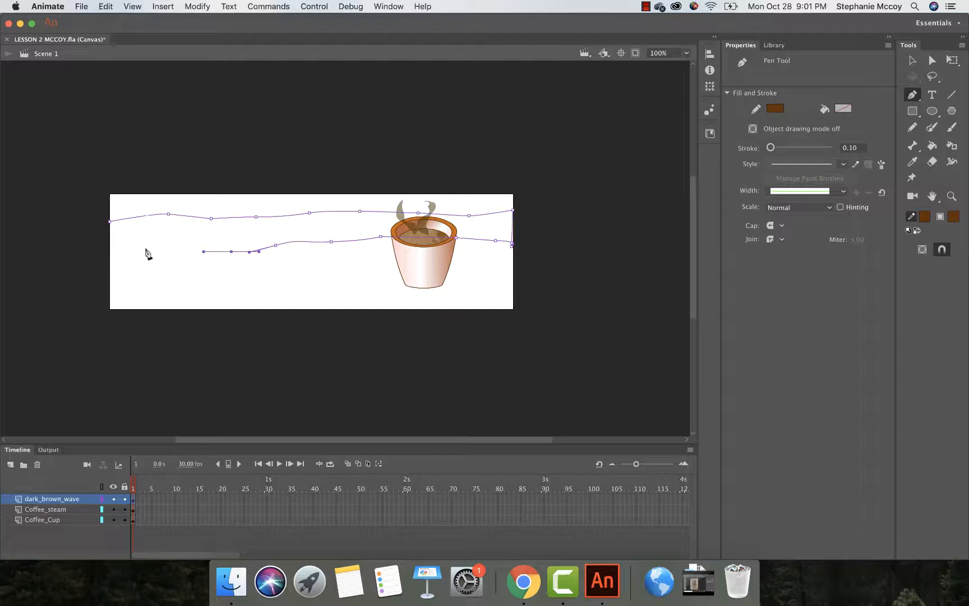
click(147, 248)
click(130, 247)
click(109, 240)
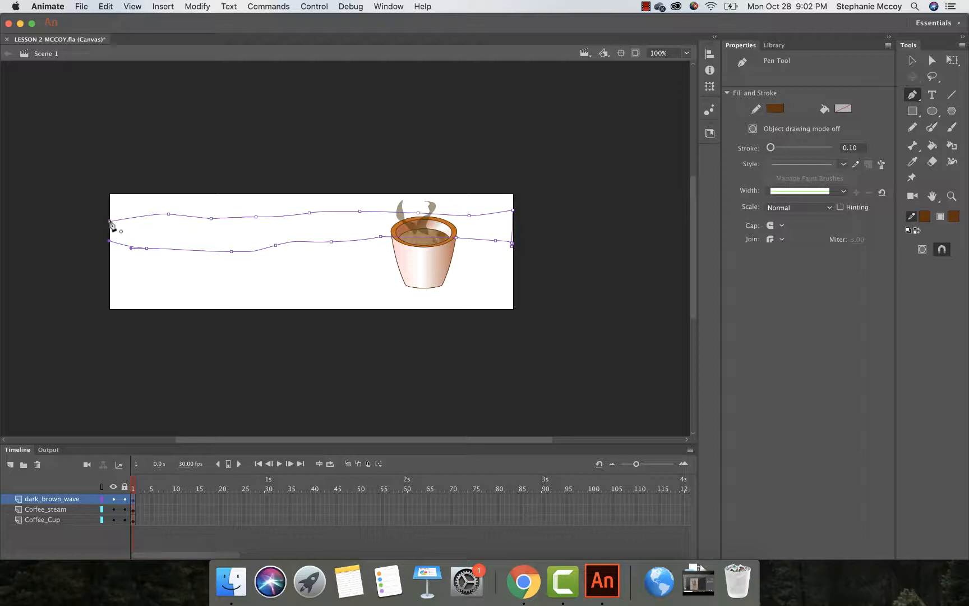
click(110, 223)
Fill the wave outline with dark brown using the Paint Bucket and bend its upper edge into softer curves with the Selection tool.
click(931, 146)
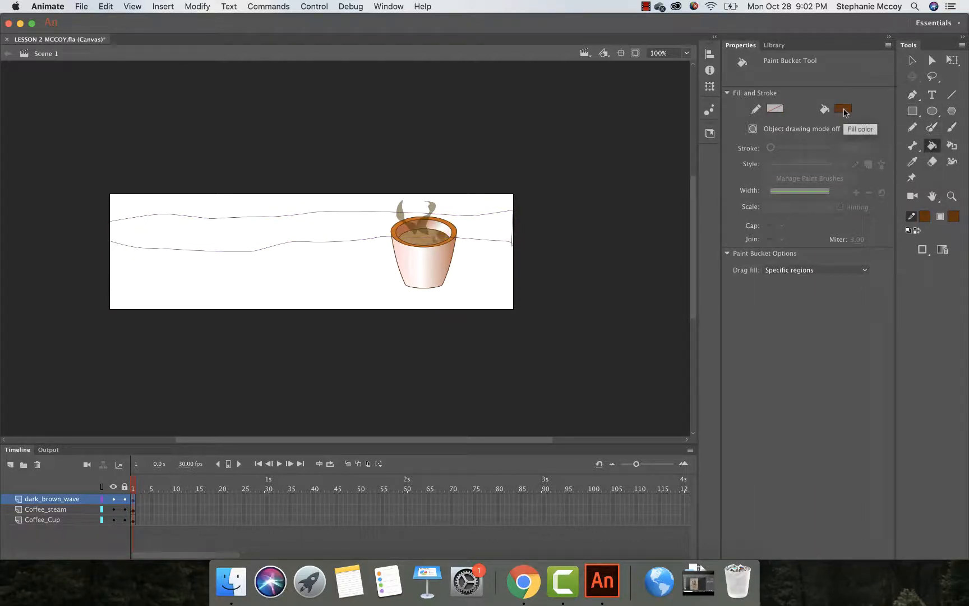
click(354, 222)
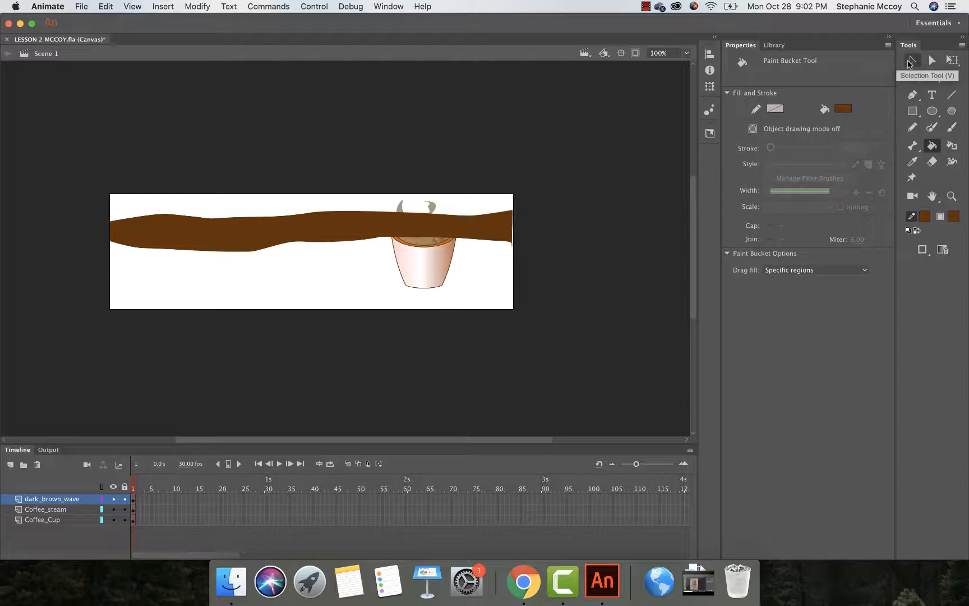
key(super+equal)
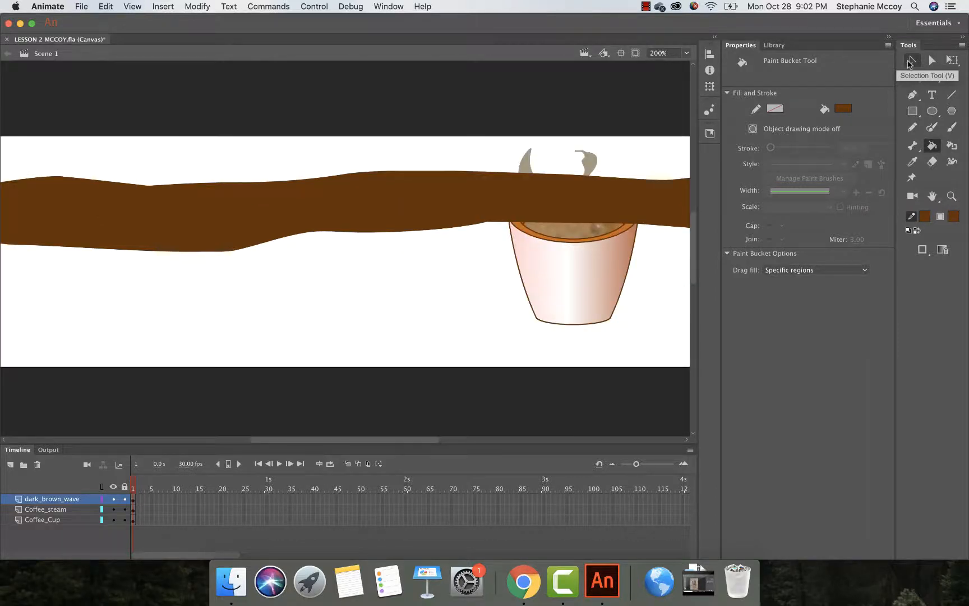
click(910, 60)
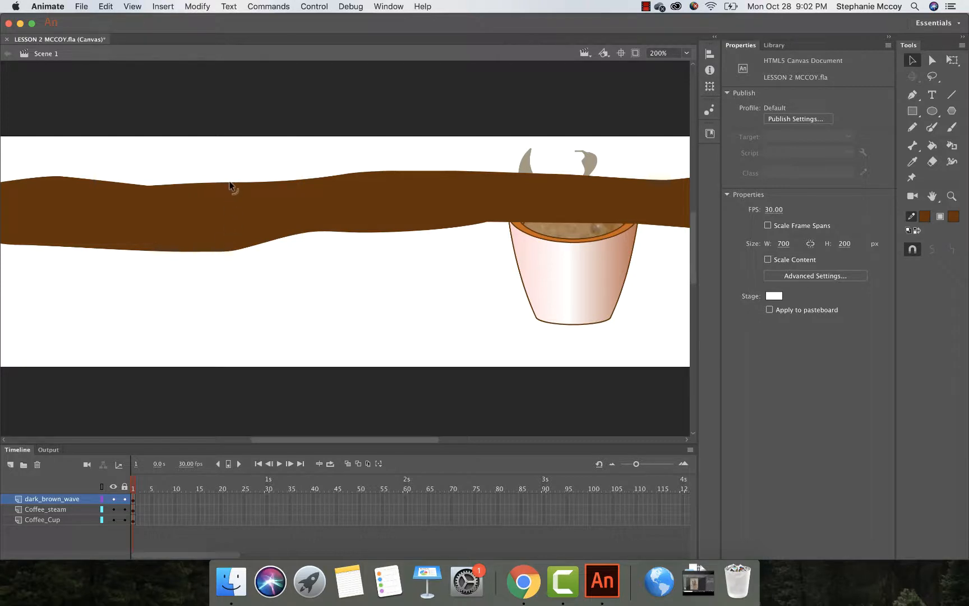
drag(230, 185, 227, 191)
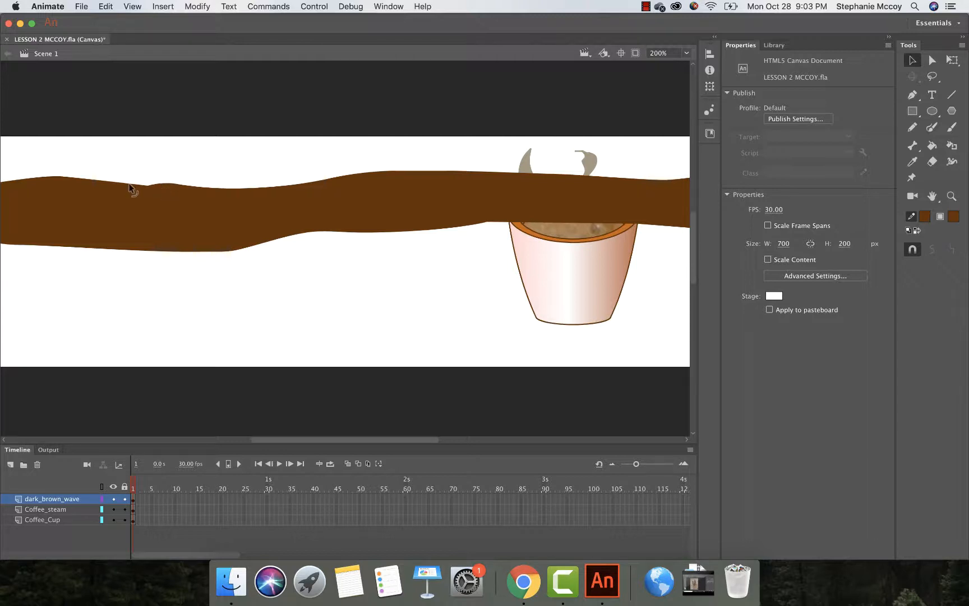
drag(132, 189, 130, 187)
Adjust the anchor points and curve handles along the wave's upper edge with the Subselection tool.
click(928, 60)
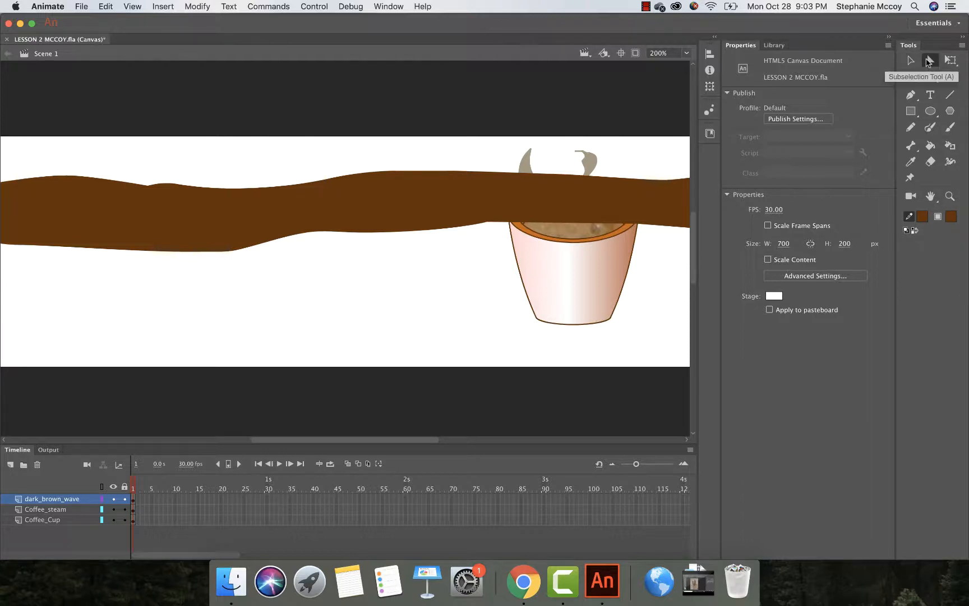
click(320, 181)
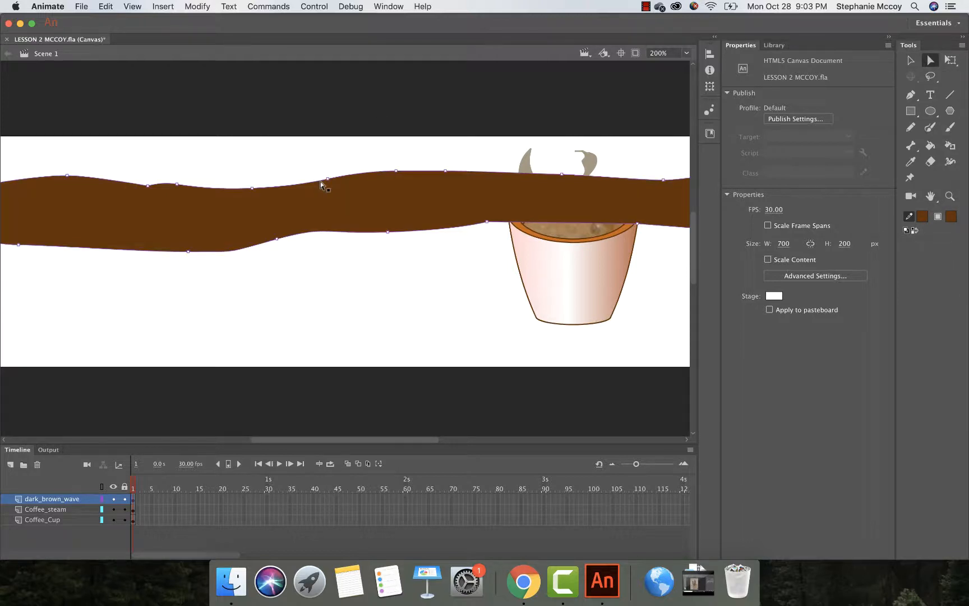
click(327, 179)
drag(350, 176, 351, 178)
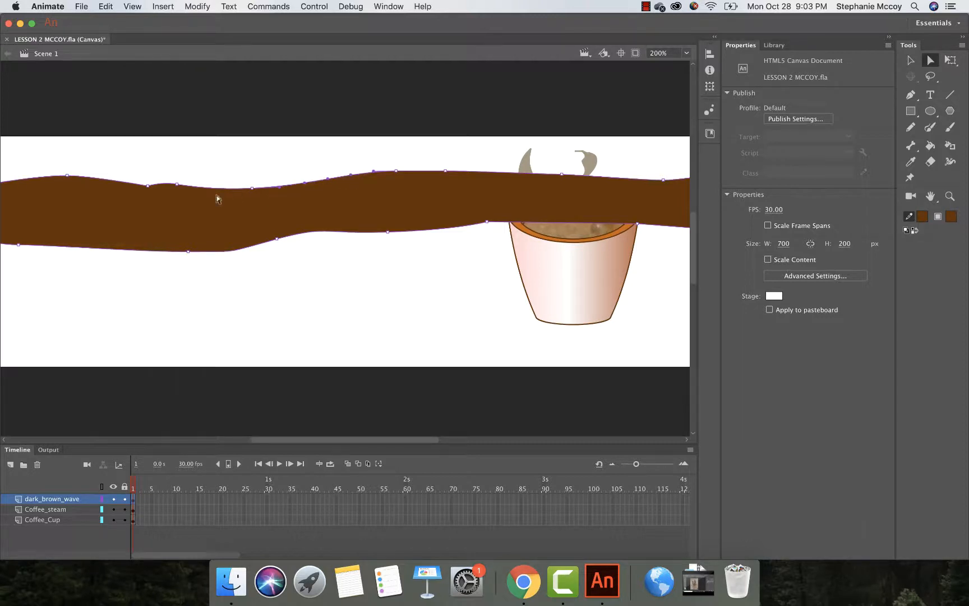
right_click(148, 188)
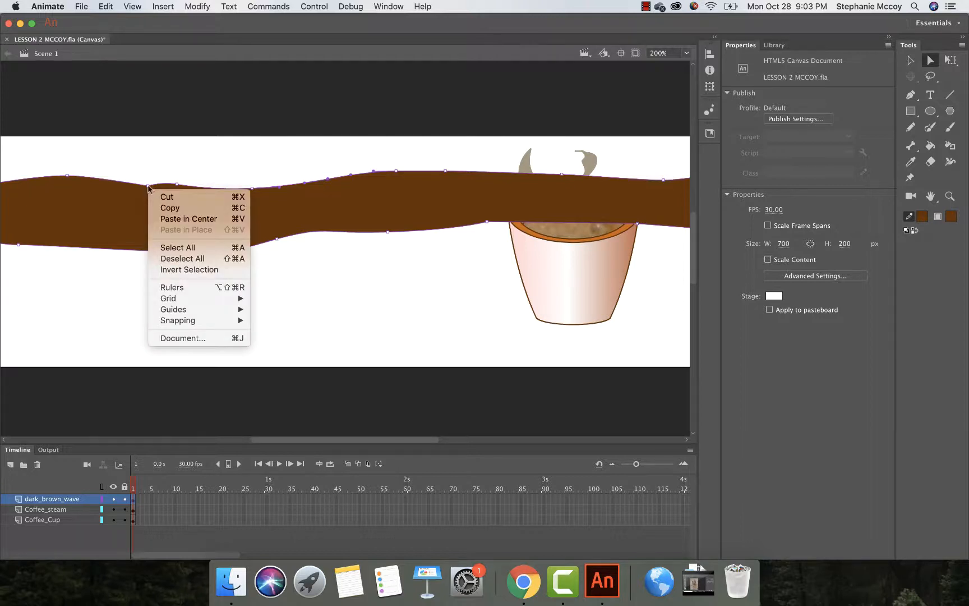
key(Escape)
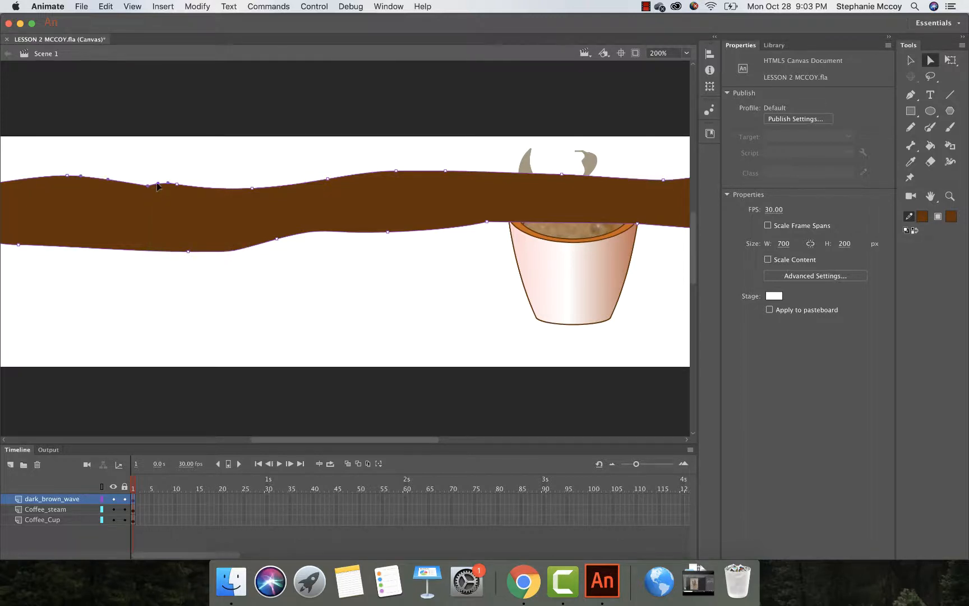
drag(158, 183, 157, 188)
Delete the extra anchor point at the small bump on the wave's upper edge with the Delete Anchor Point tool.
click(912, 97)
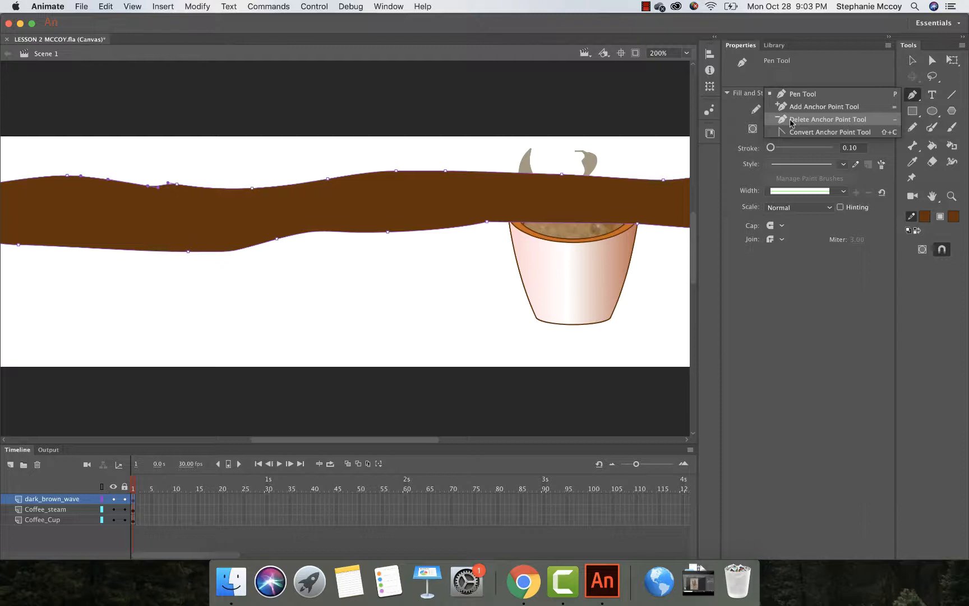
click(791, 120)
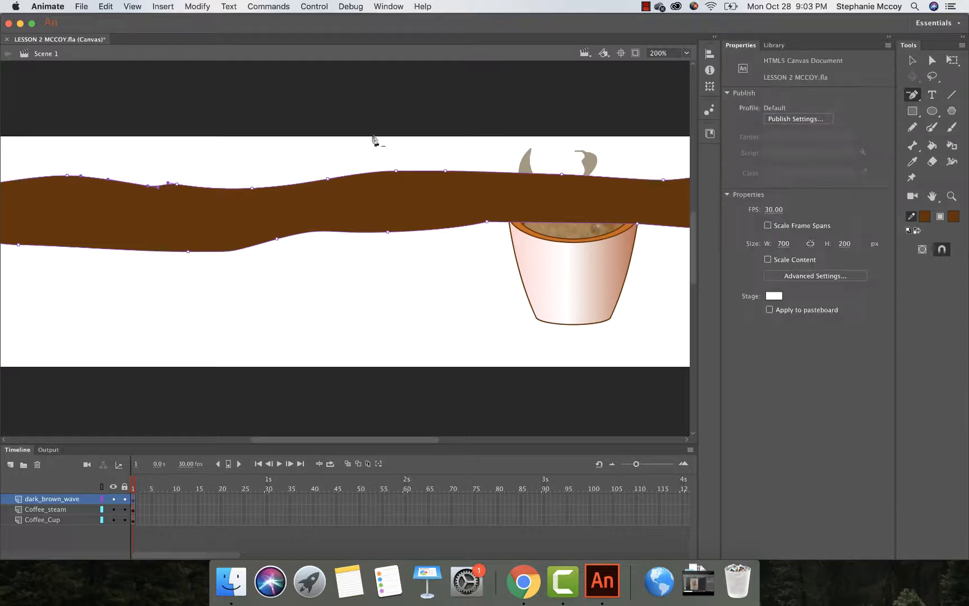
click(177, 184)
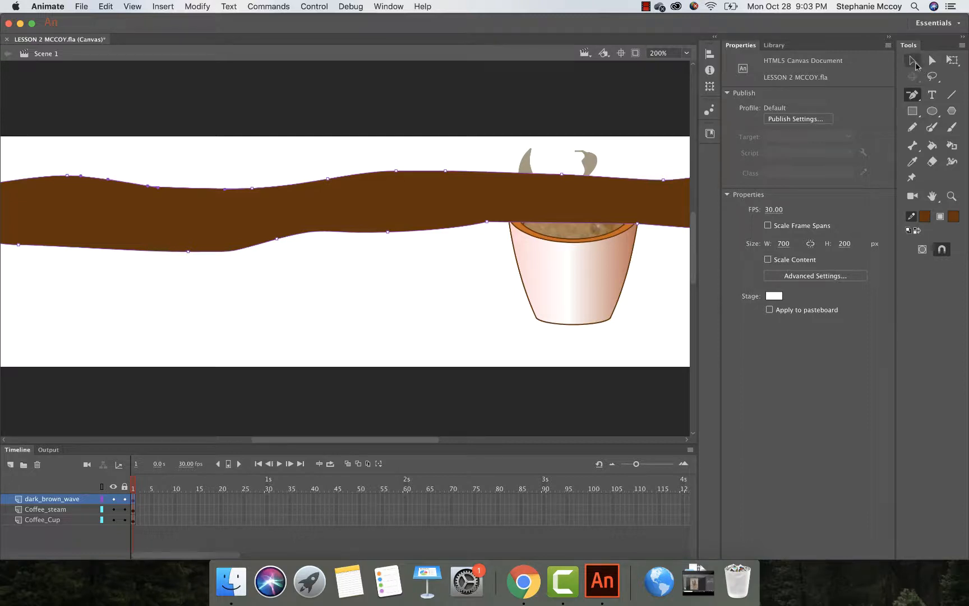
Select the dark brown wave's fill with the Selection tool and copy it.
click(913, 61)
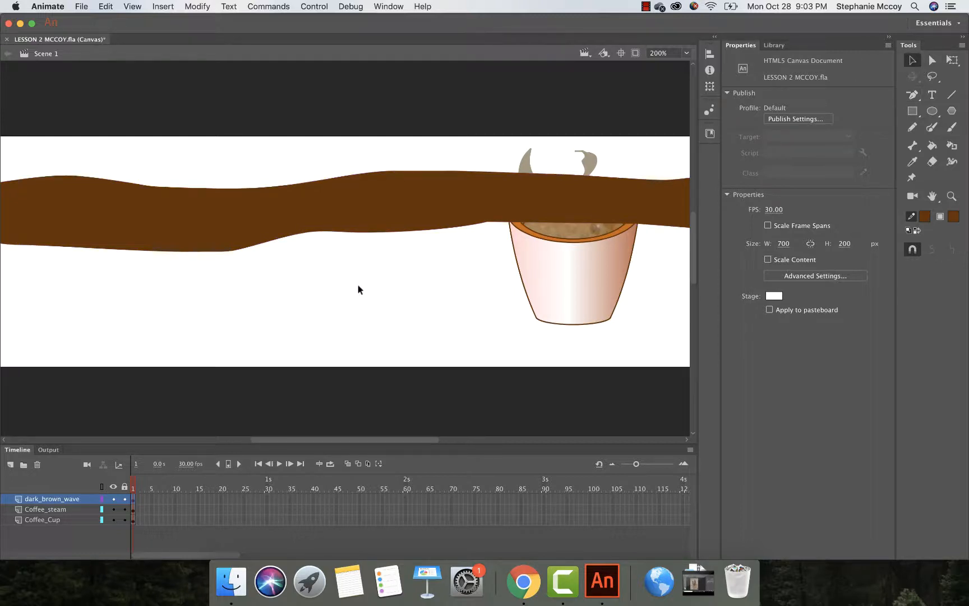
click(346, 211)
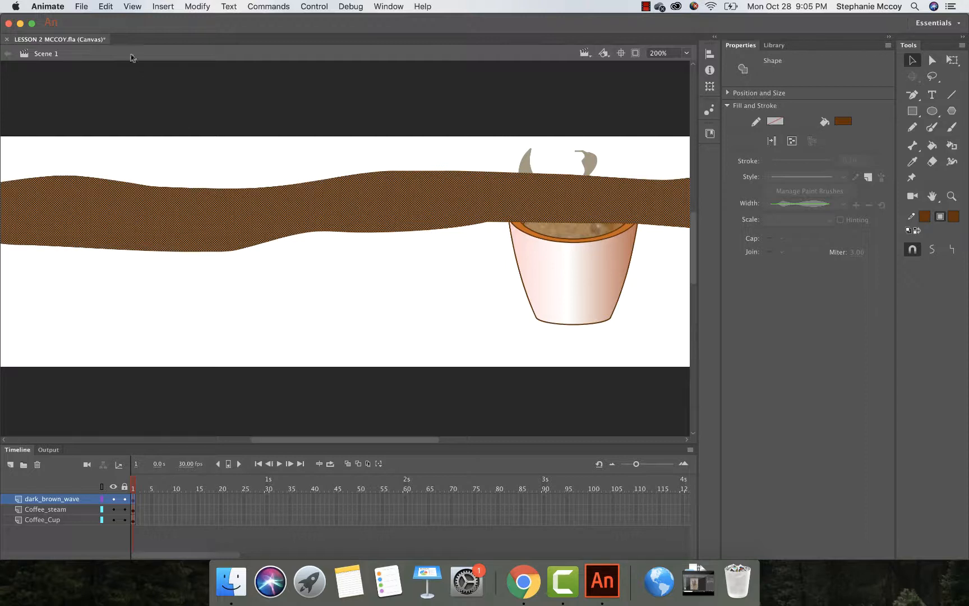
click(105, 7)
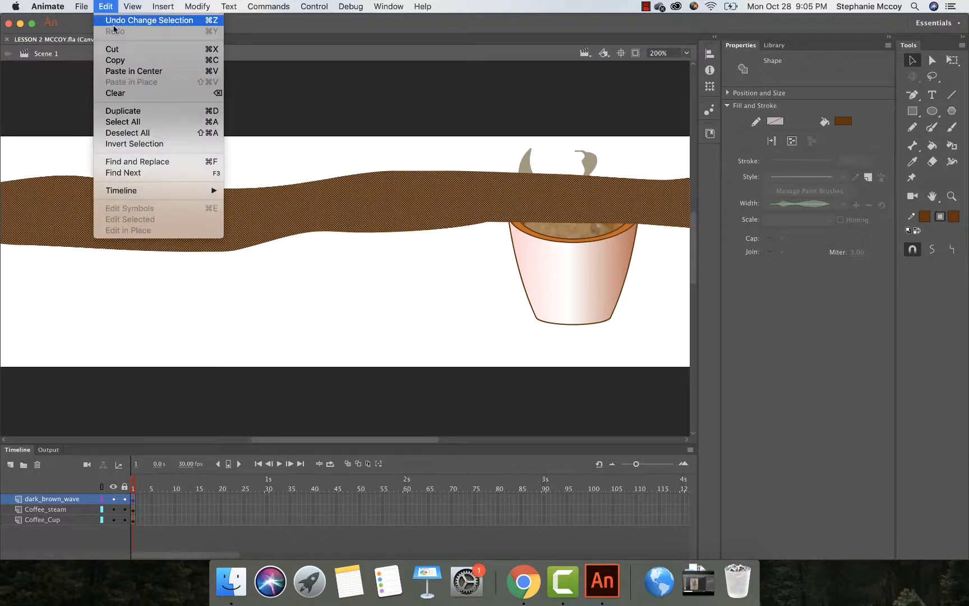
click(125, 60)
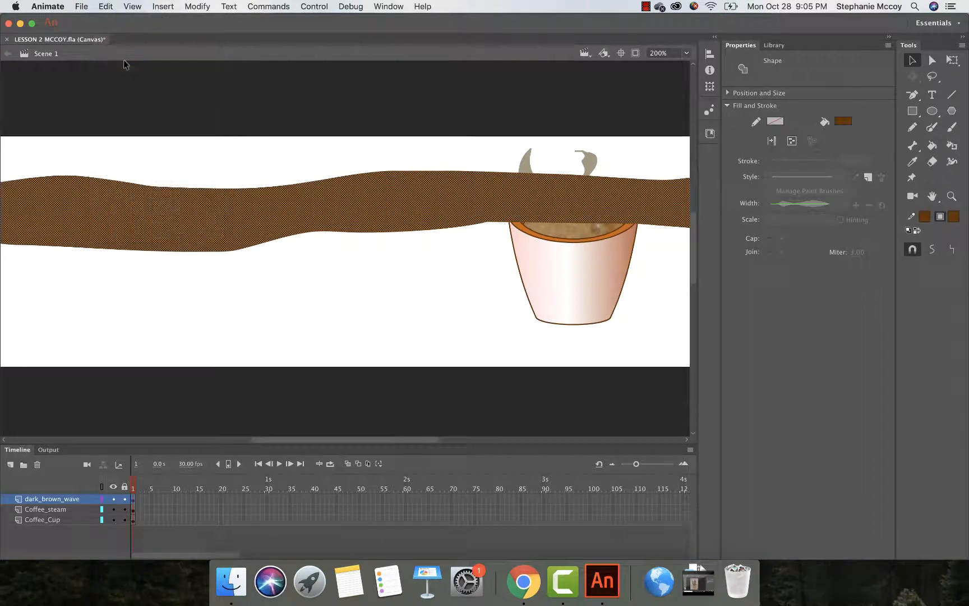
Insert a new layer above dark_brown_wave and name it light_brown_wave.
click(162, 7)
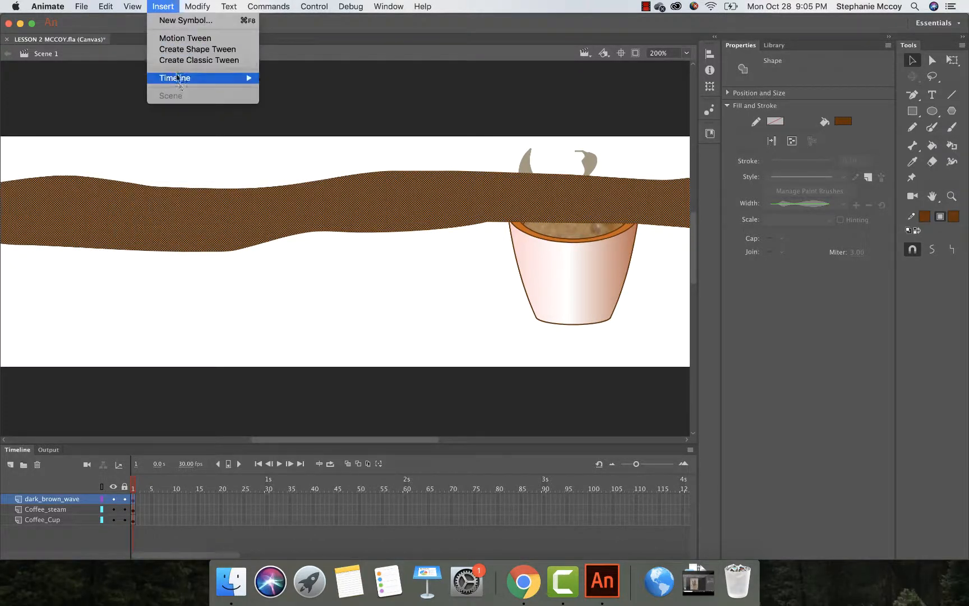
mouse_move(180, 80)
click(281, 81)
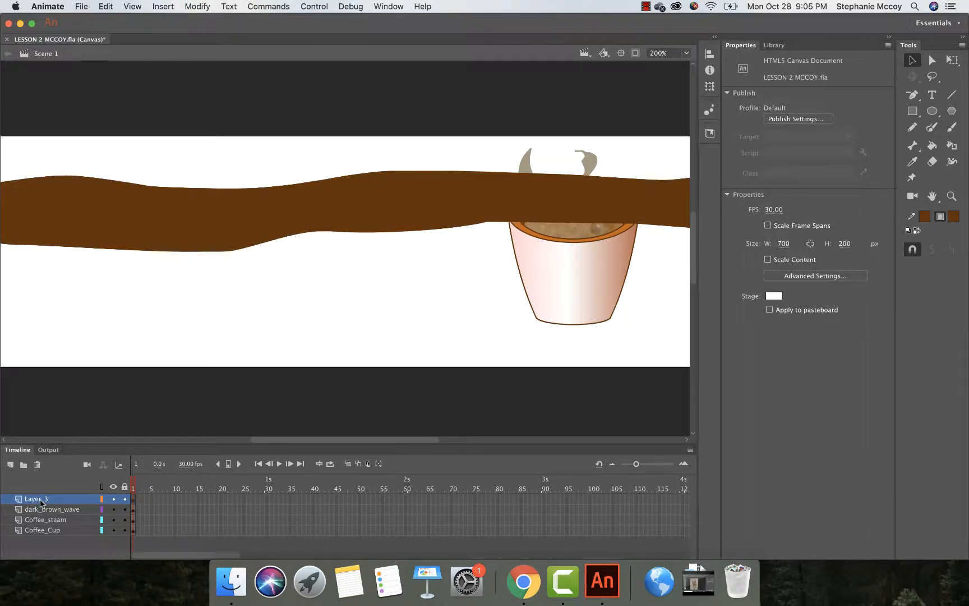
double_click(41, 499)
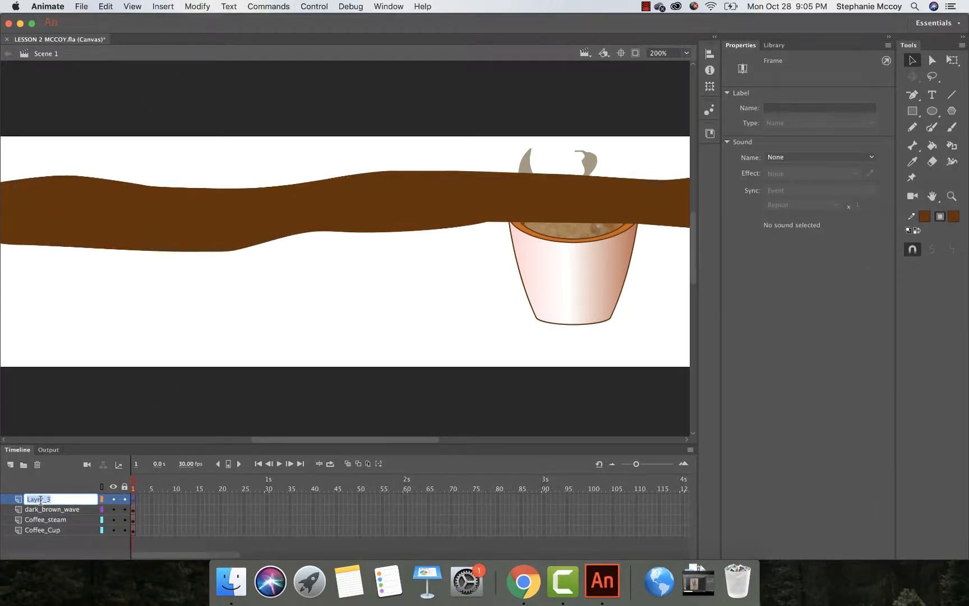
text(light brown wave)
key(Return)
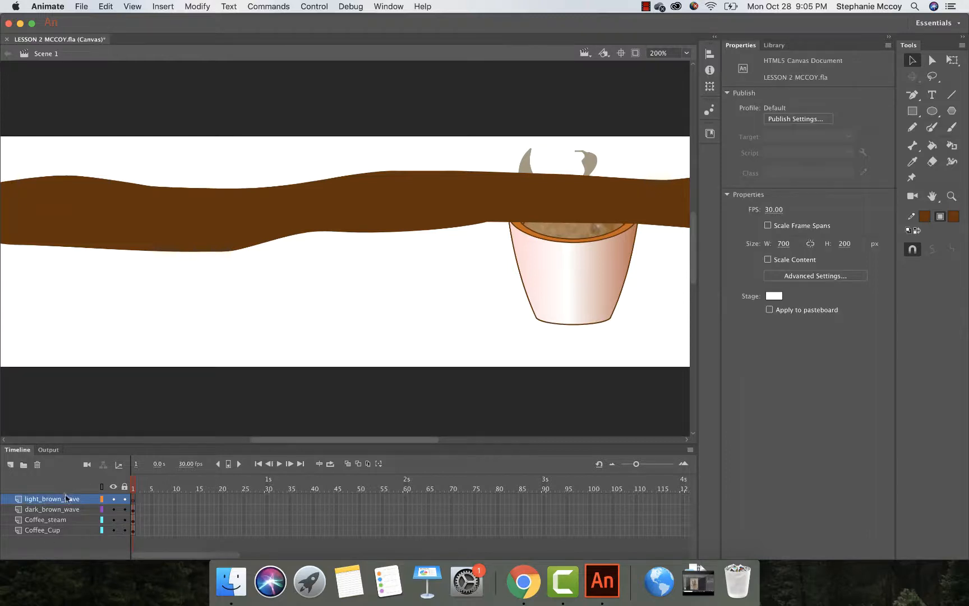
Arrange both wave layers below Coffee_Cup and paste the copied wave in place on the light_brown_wave layer.
drag(67, 510, 64, 527)
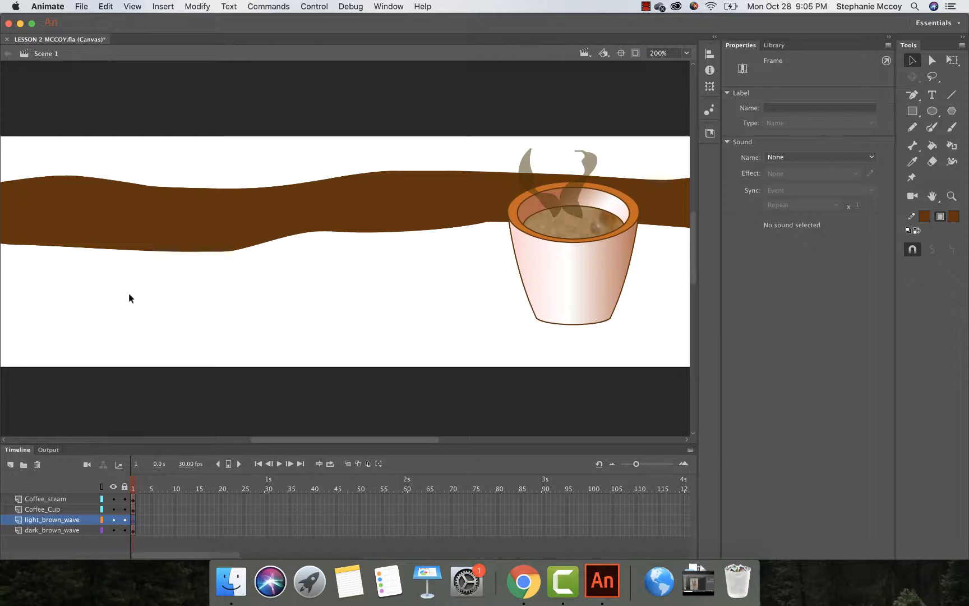
click(109, 6)
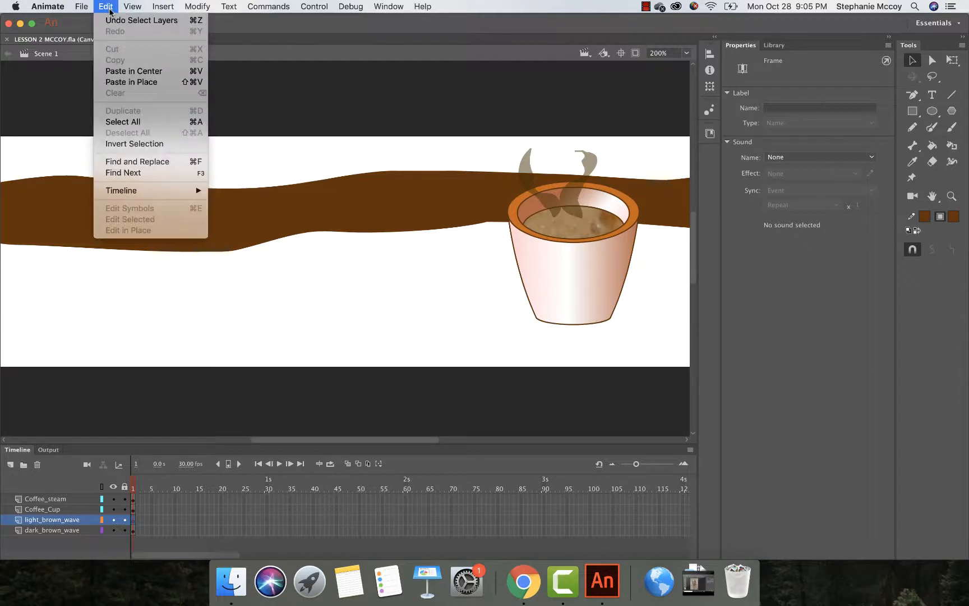
click(127, 82)
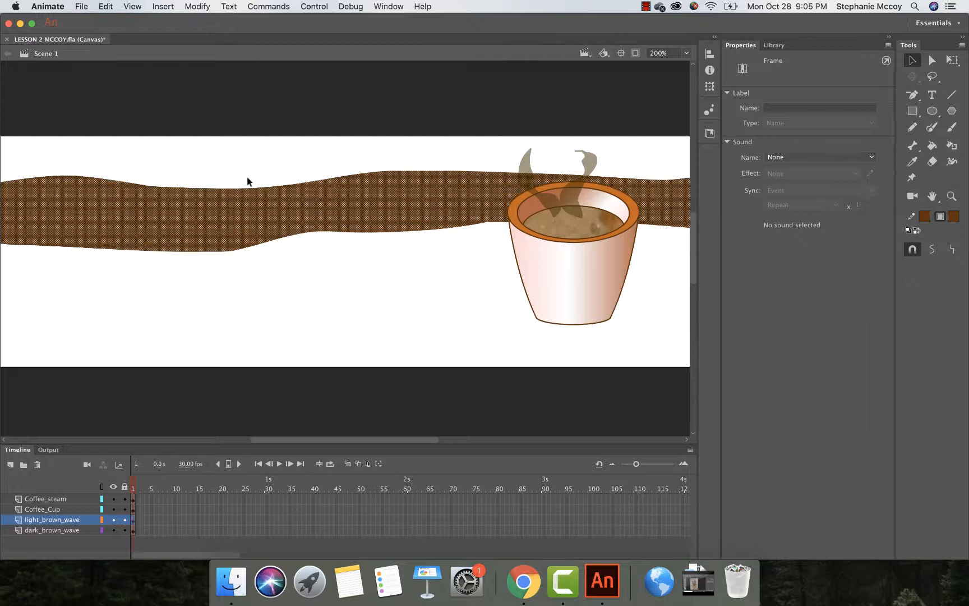
Offset the pasted wave on light_brown_wave downward and slightly to the right of the dark brown wave.
key(Down)
key(Down)
key(Down)
key(Down)
key(Down)
key(Down)
key(Down)
key(Down)
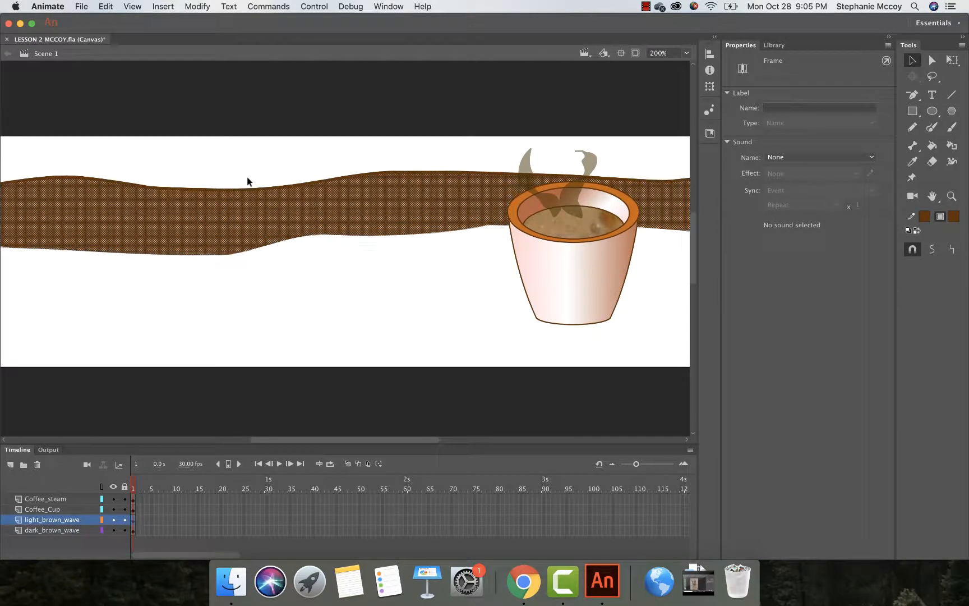
key(Down)
key(Down)
key(Down)
key(Down)
key(Down)
key(Down)
key(Down)
key(Down)
key(Down)
key(Down)
key(Down)
key(Down)
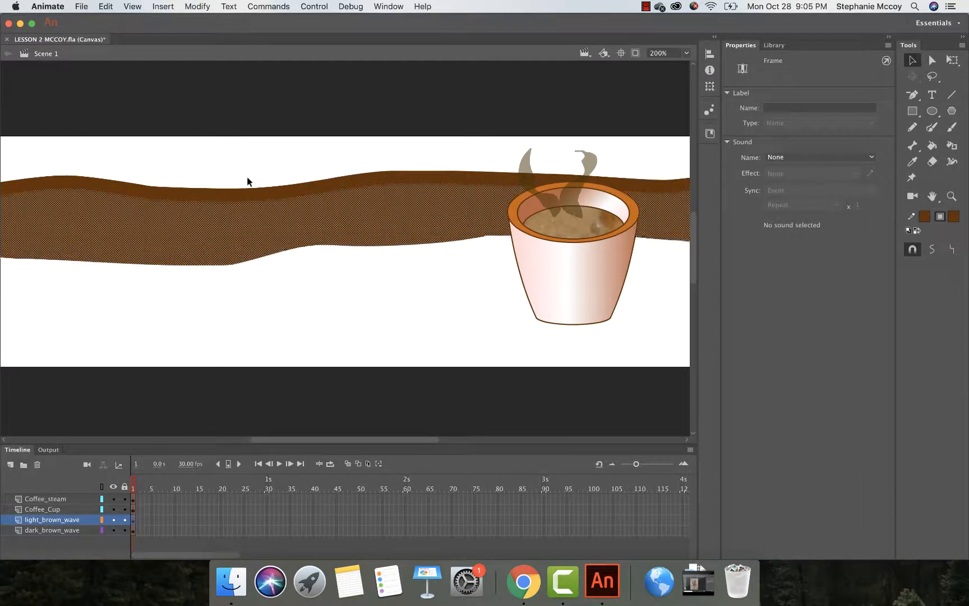
key(Down)
key(Down)
key(Down)
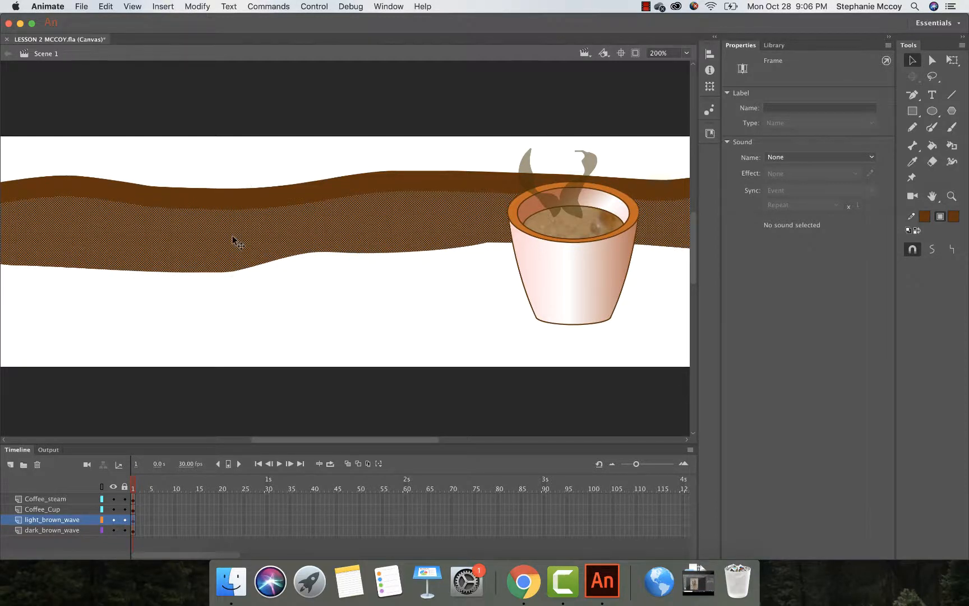
mouse_move(233, 238)
mouse_down()
mouse_move(302, 232)
mouse_move(279, 255)
mouse_move(264, 250)
mouse_up()
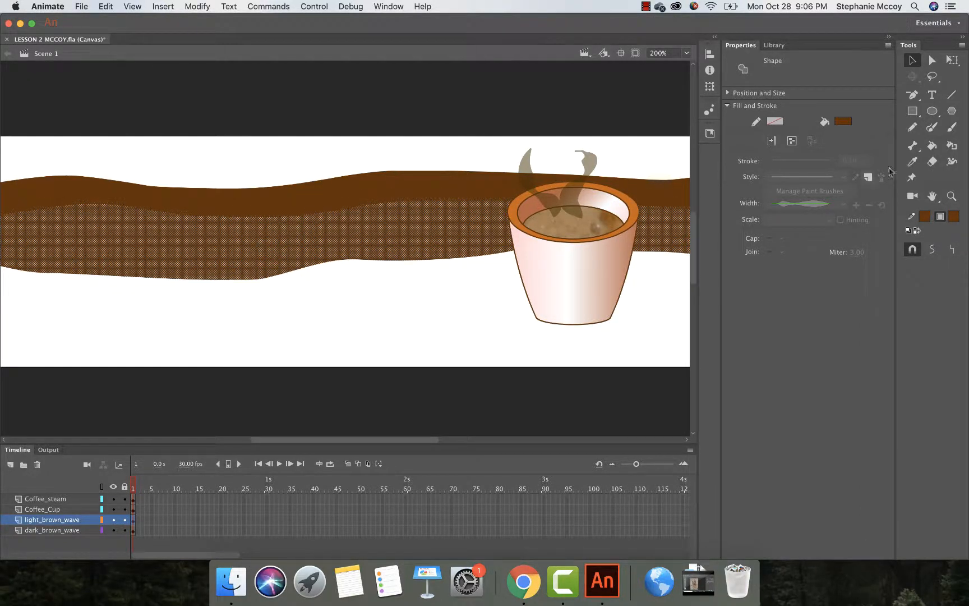
Try to recolor the offset wave with a brown swatch at 50% alpha.
click(922, 217)
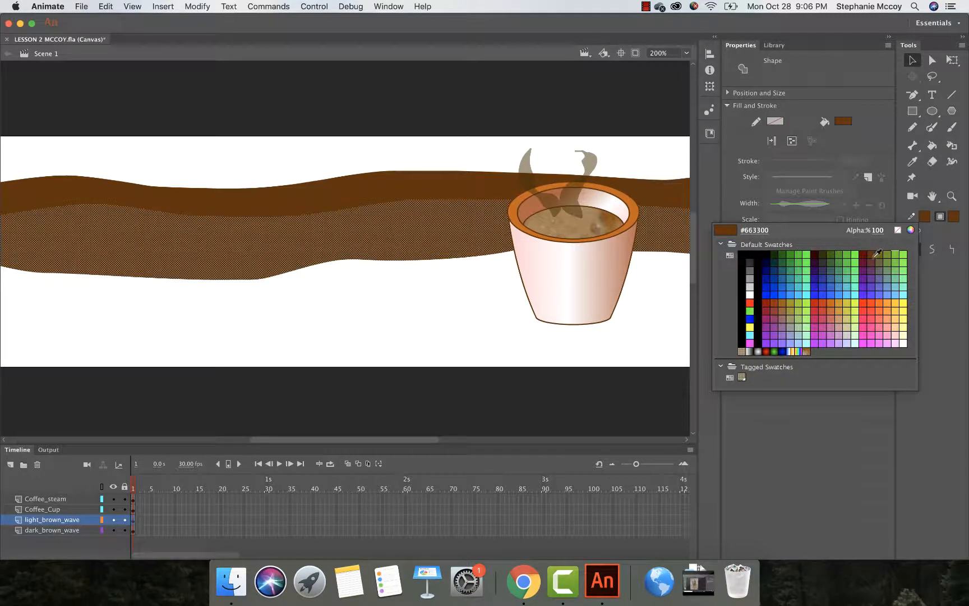
click(872, 260)
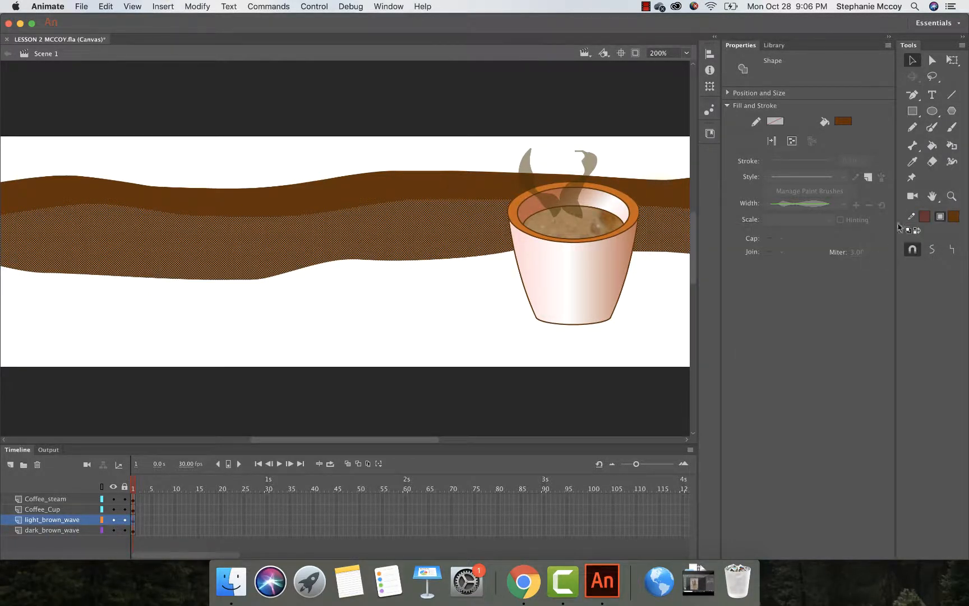
click(925, 218)
click(875, 231)
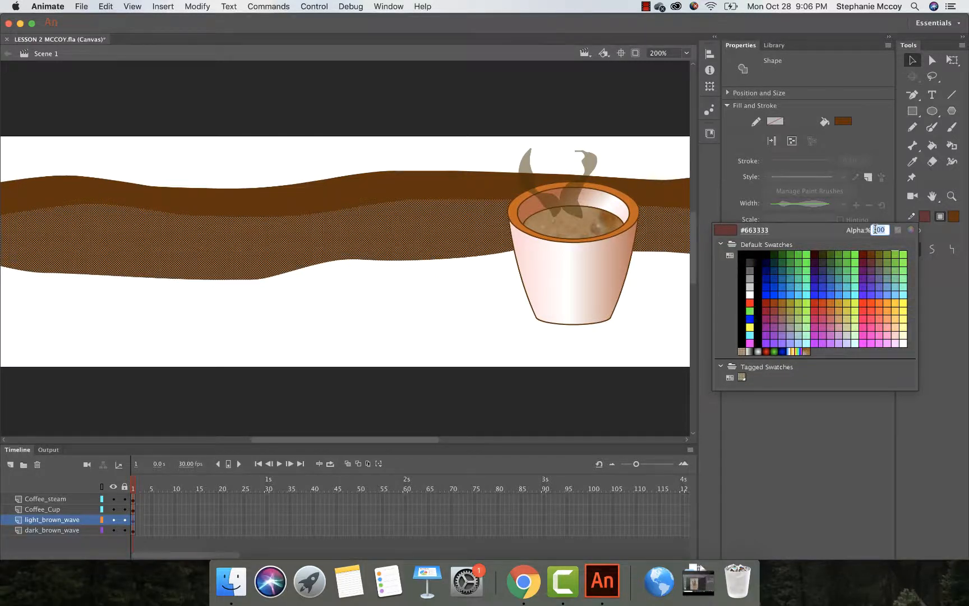
text(50)
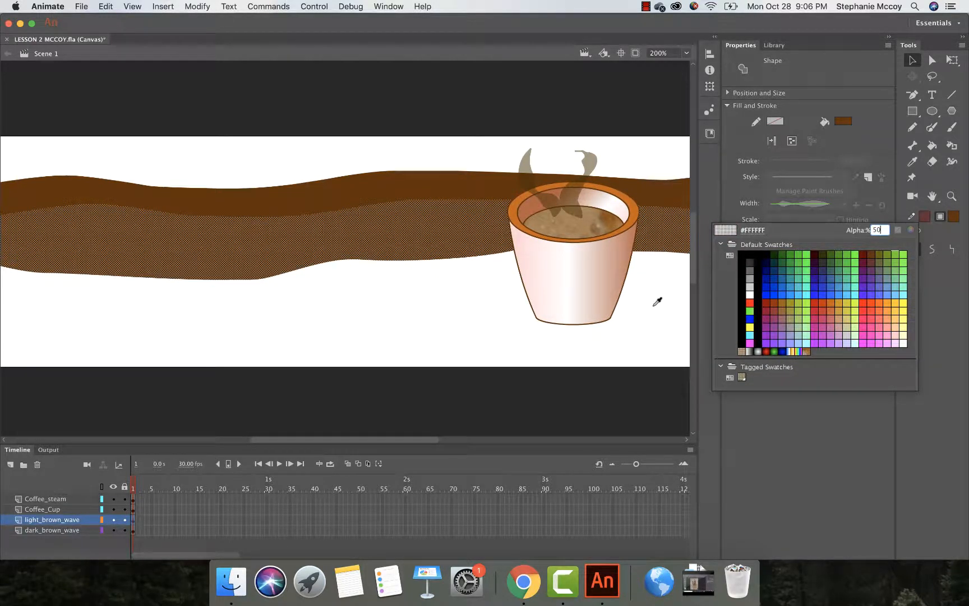
click(579, 231)
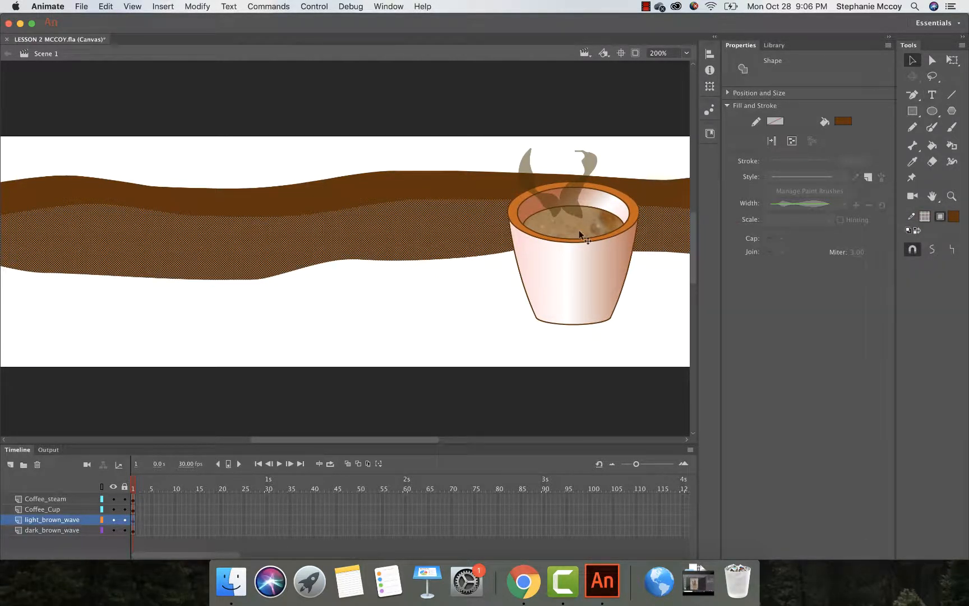
click(655, 297)
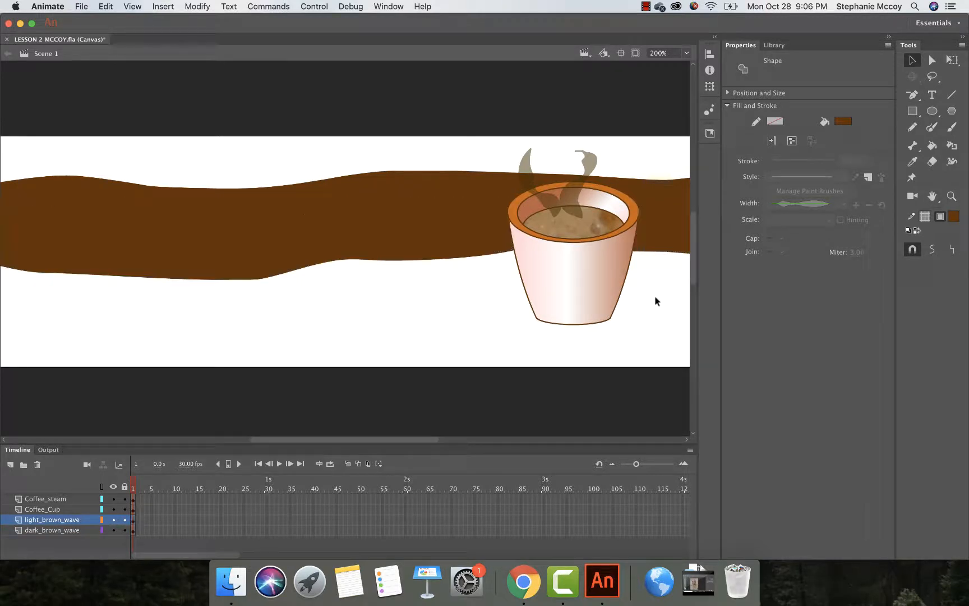
click(284, 257)
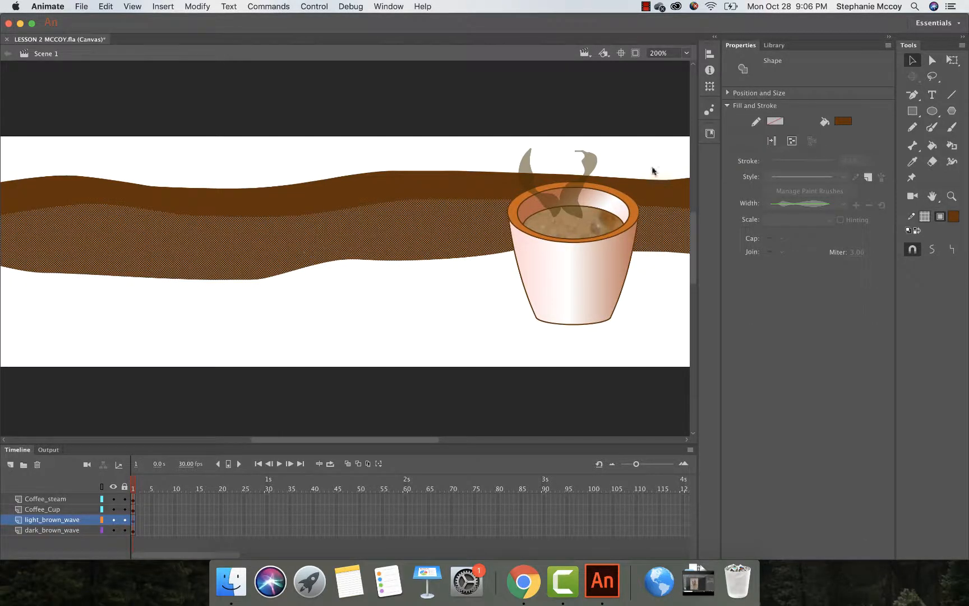
click(924, 217)
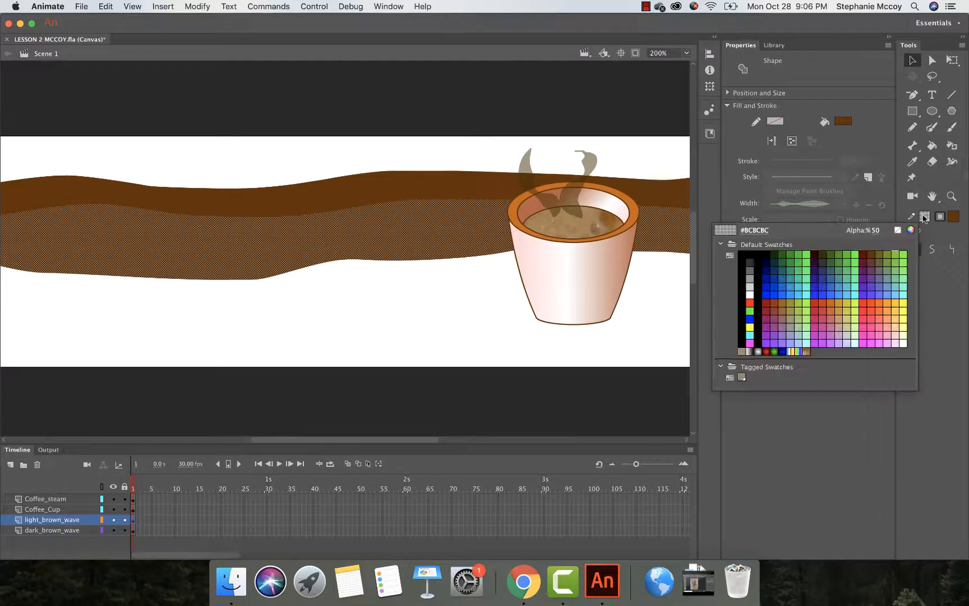
click(872, 254)
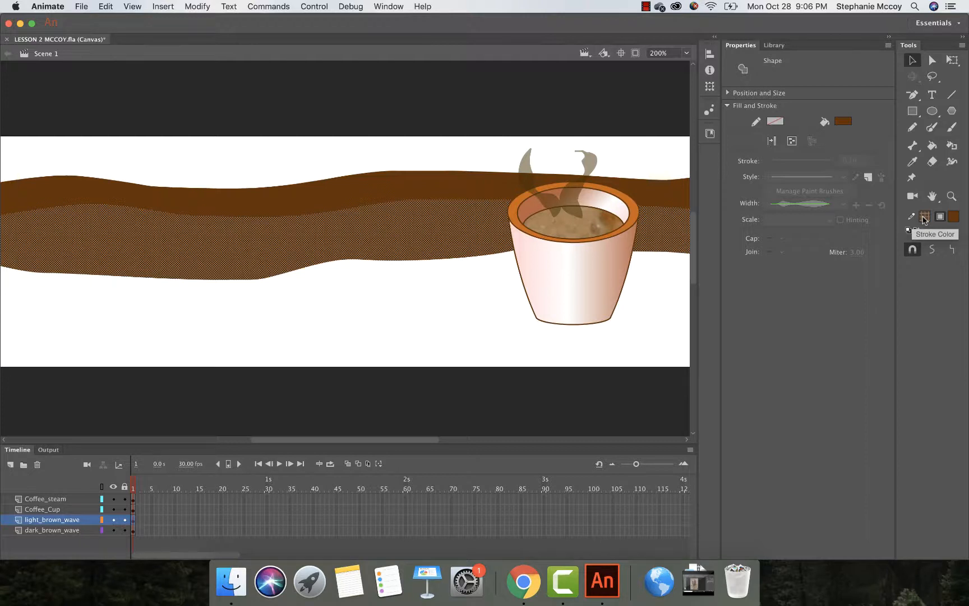
Set the offset wave's fill color to #CC6666 with 50% alpha.
click(373, 10)
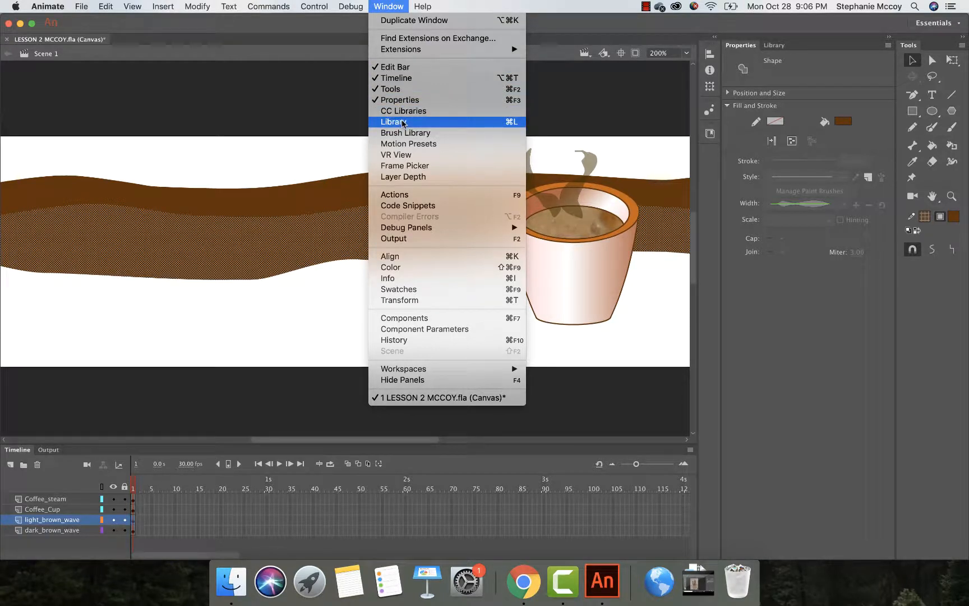
click(426, 267)
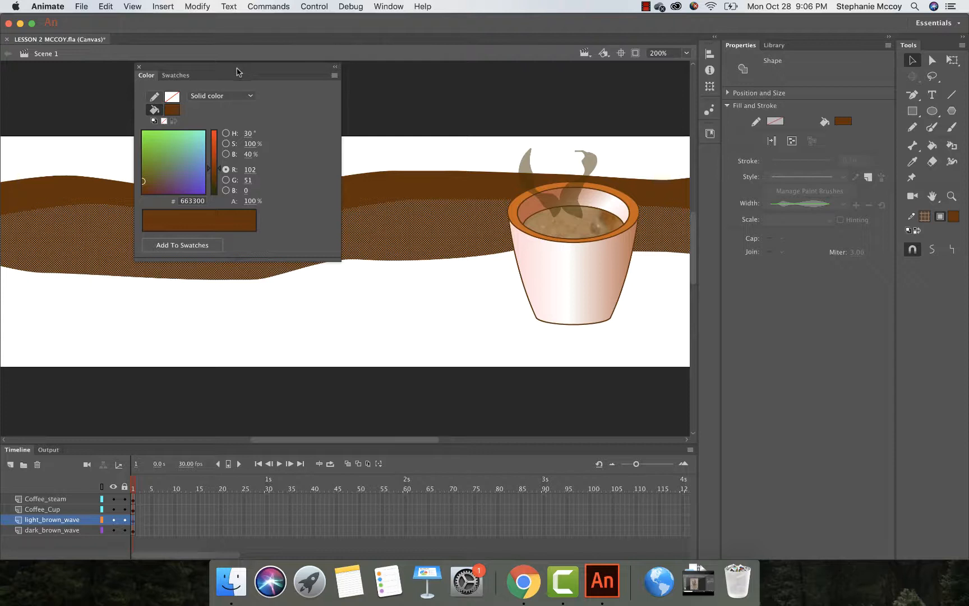
drag(238, 72, 797, 203)
click(731, 336)
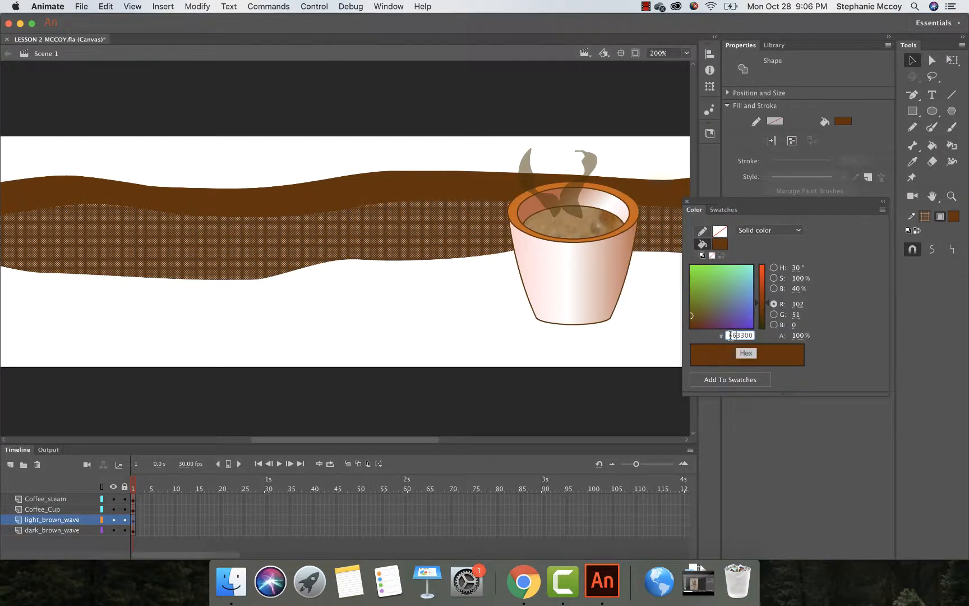
drag(728, 335, 761, 336)
text(CC6666)
click(799, 337)
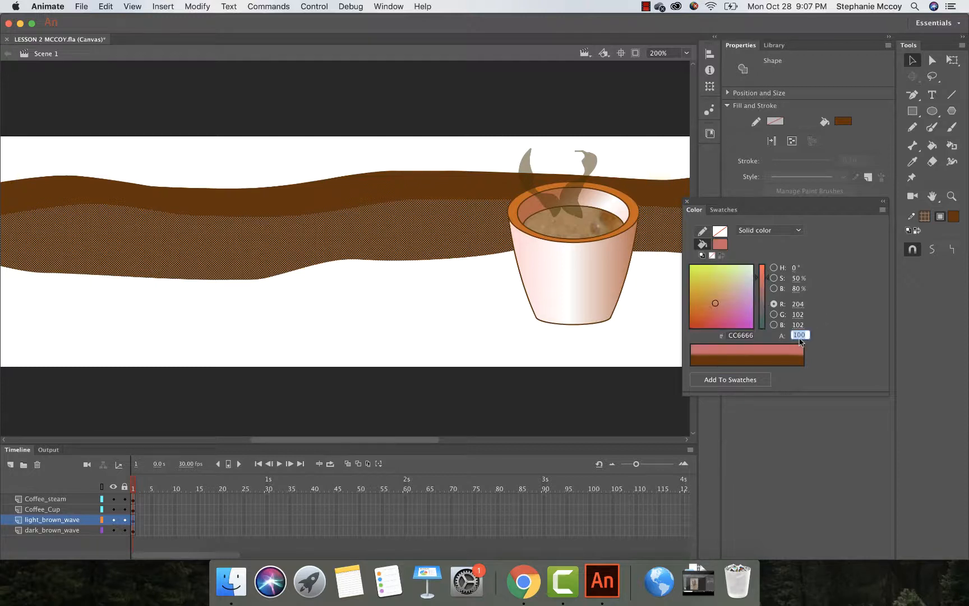
text(50)
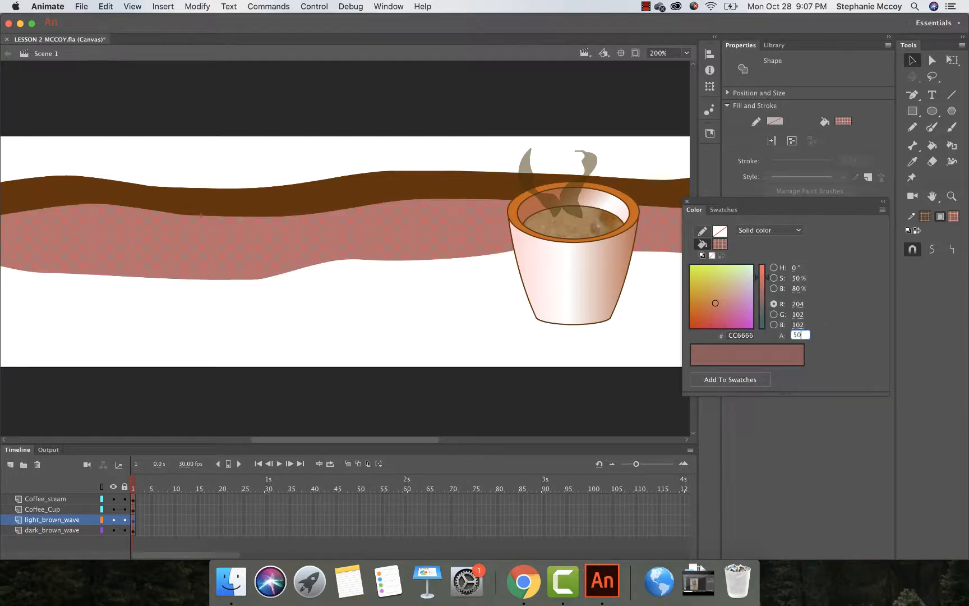
key(Return)
click(655, 333)
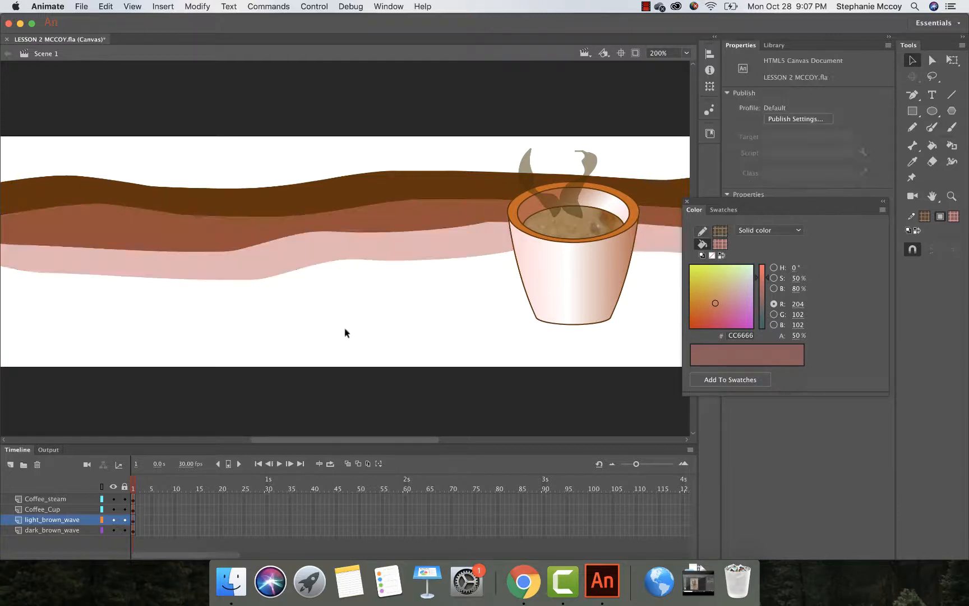
click(303, 250)
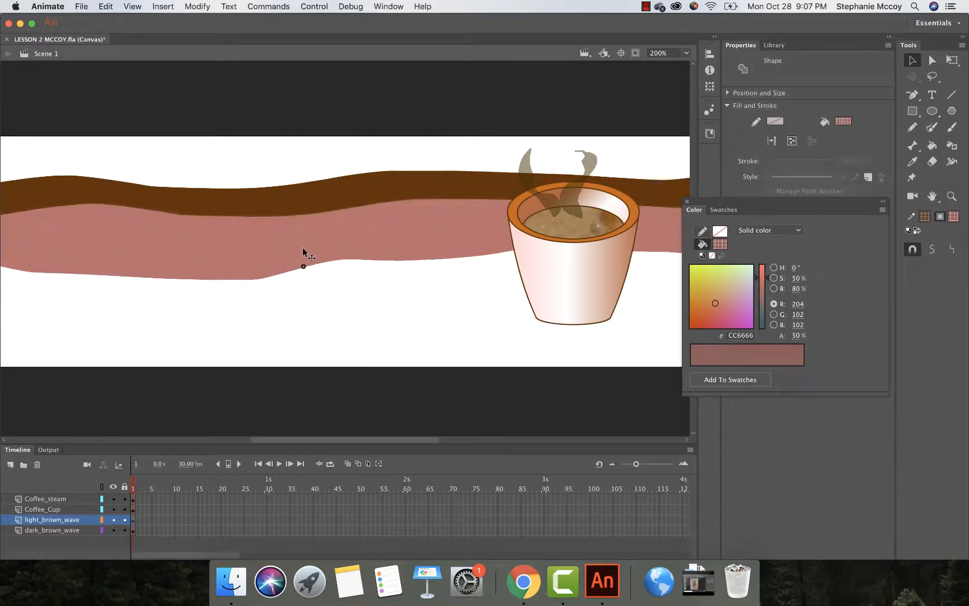
click(327, 297)
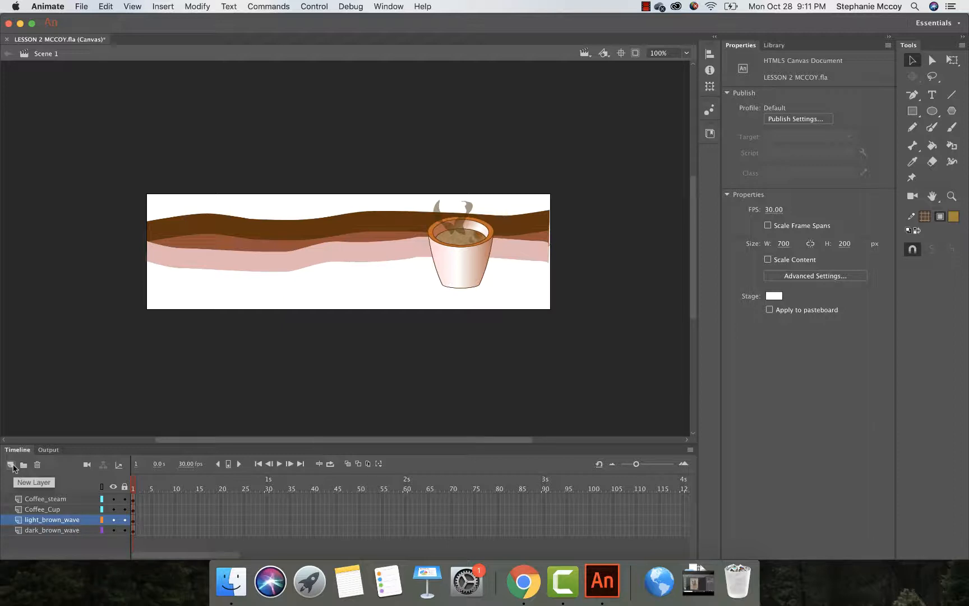
Insert a new layer above light_brown_wave.
click(11, 465)
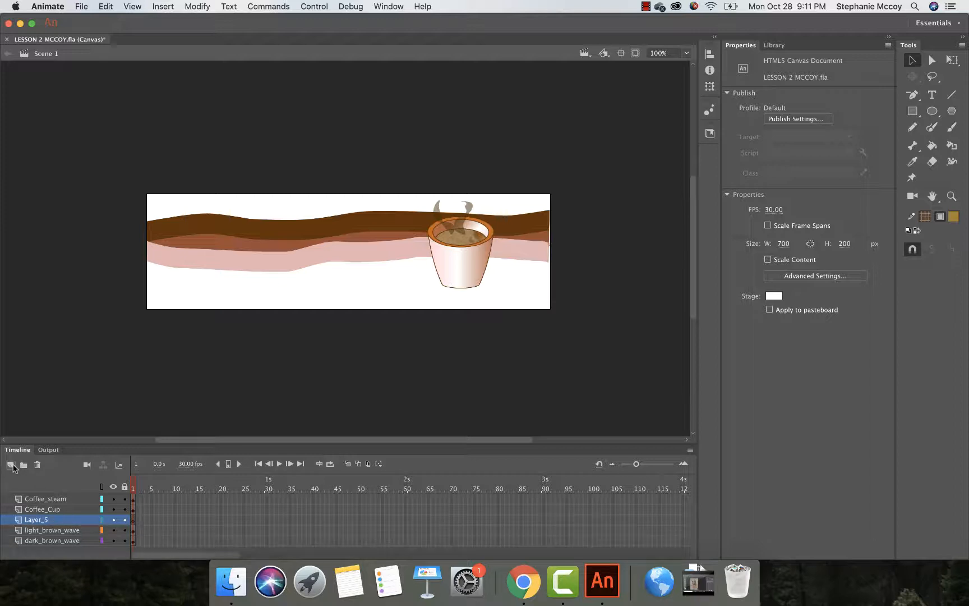
key(b)
key(a)
key(c)
key(k)
key(g)
key(r)
key(o)
key(u)
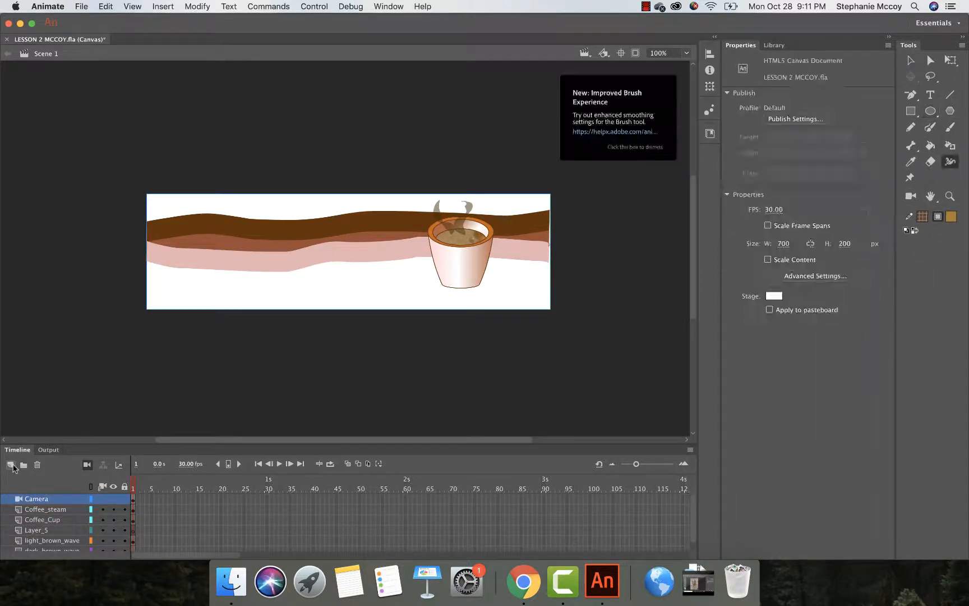
key(cmd+z)
Rename the new layer background and move it below dark_brown_wave.
click(36, 522)
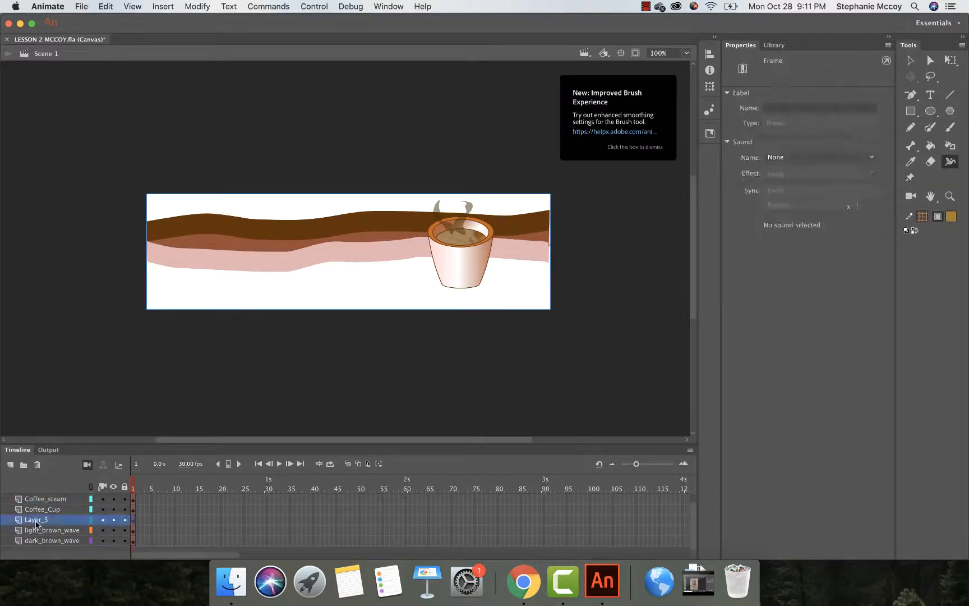
double_click(36, 522)
text(background)
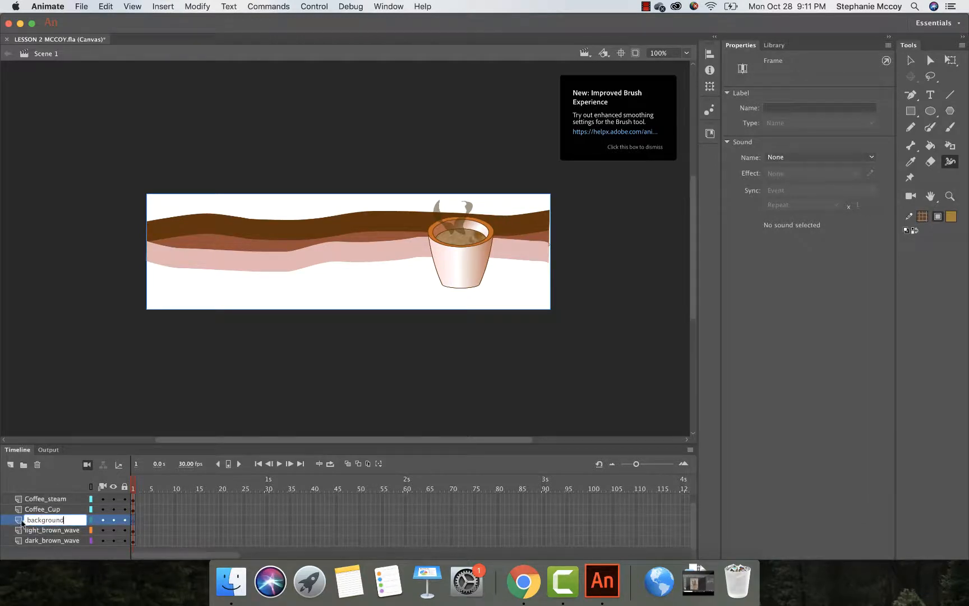
key(Return)
drag(16, 547, 17, 547)
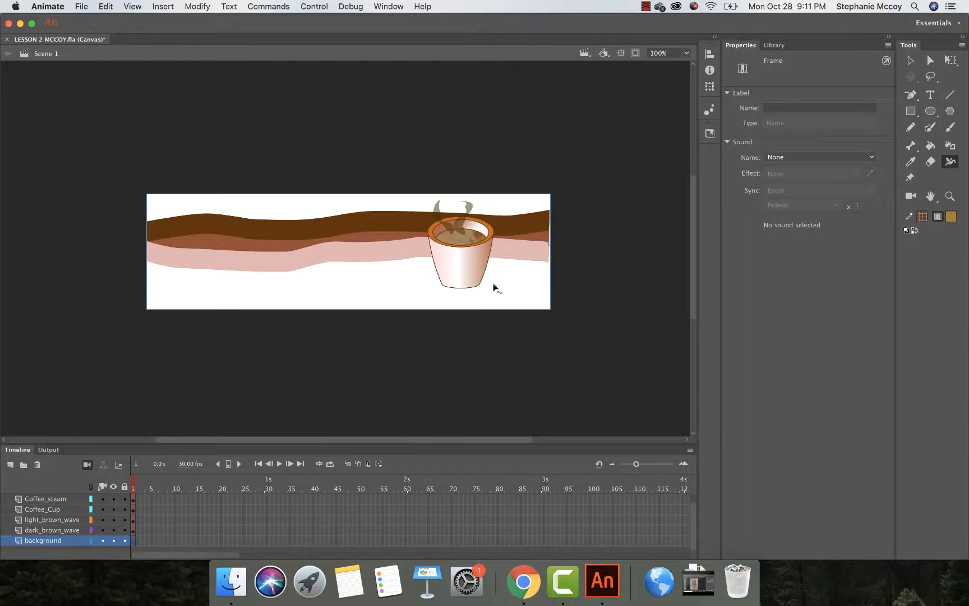
Draw a golden-tan rectangle with no stroke over the whole stage on the background layer.
click(913, 112)
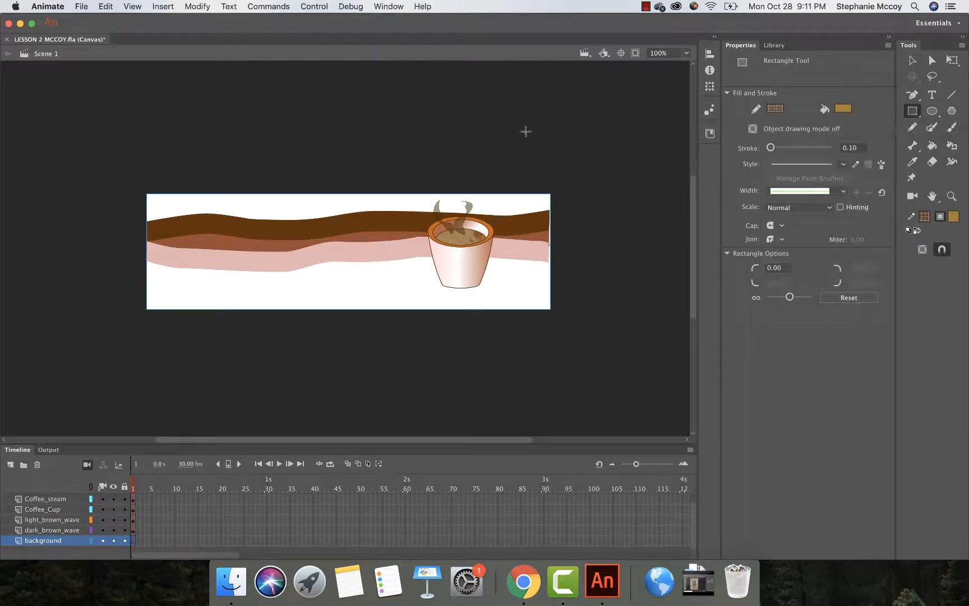
click(843, 110)
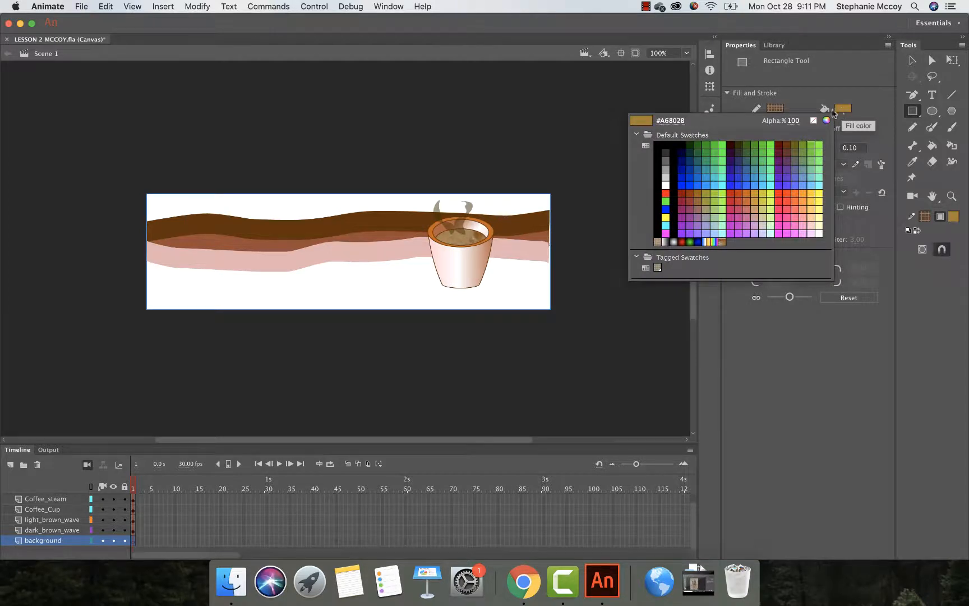
click(754, 193)
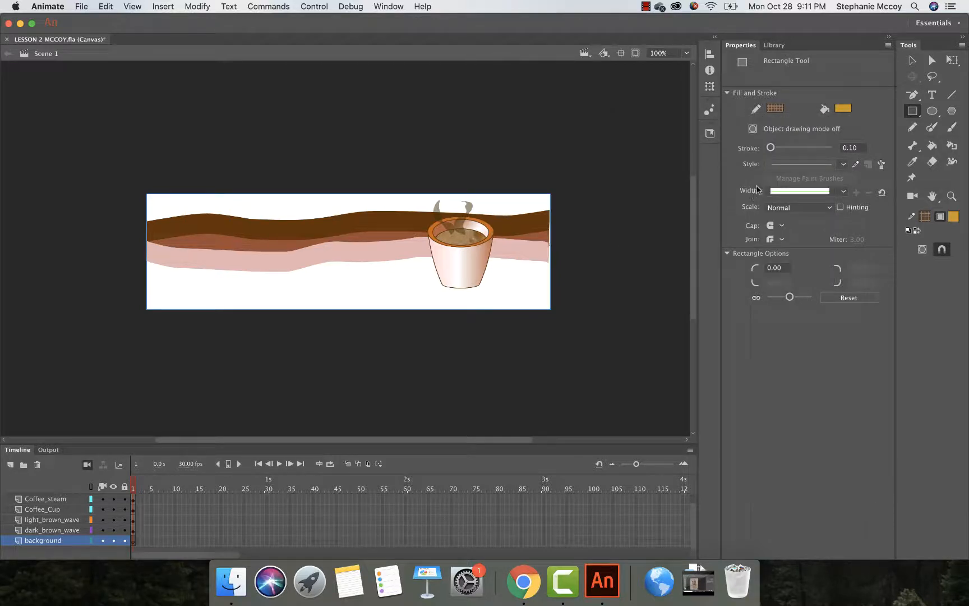
click(773, 110)
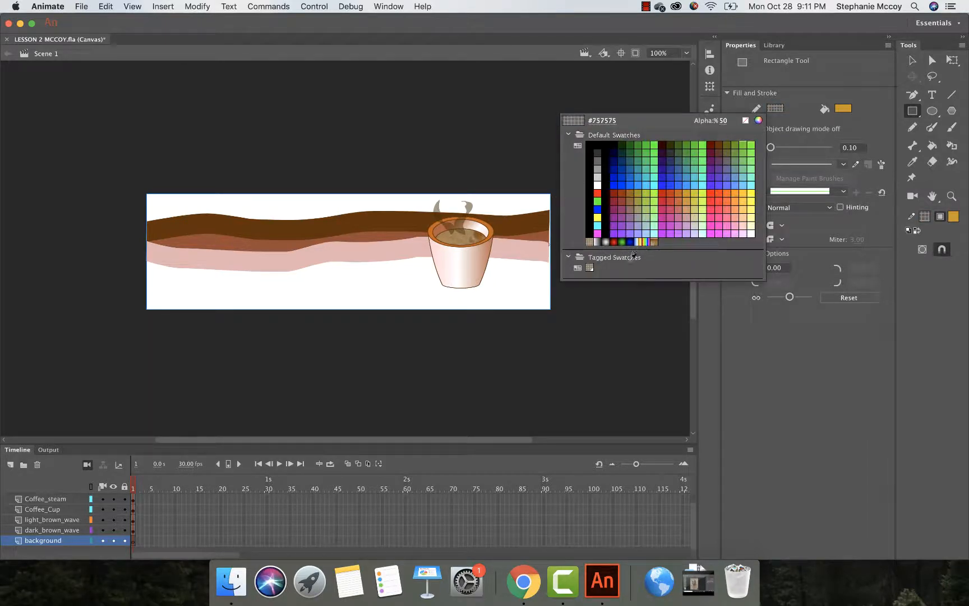
click(745, 120)
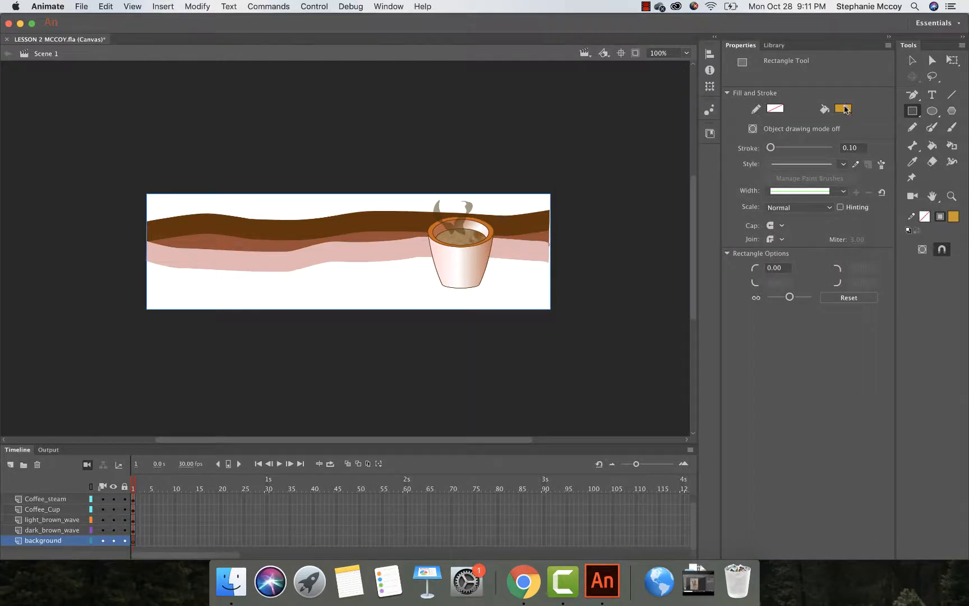
click(844, 110)
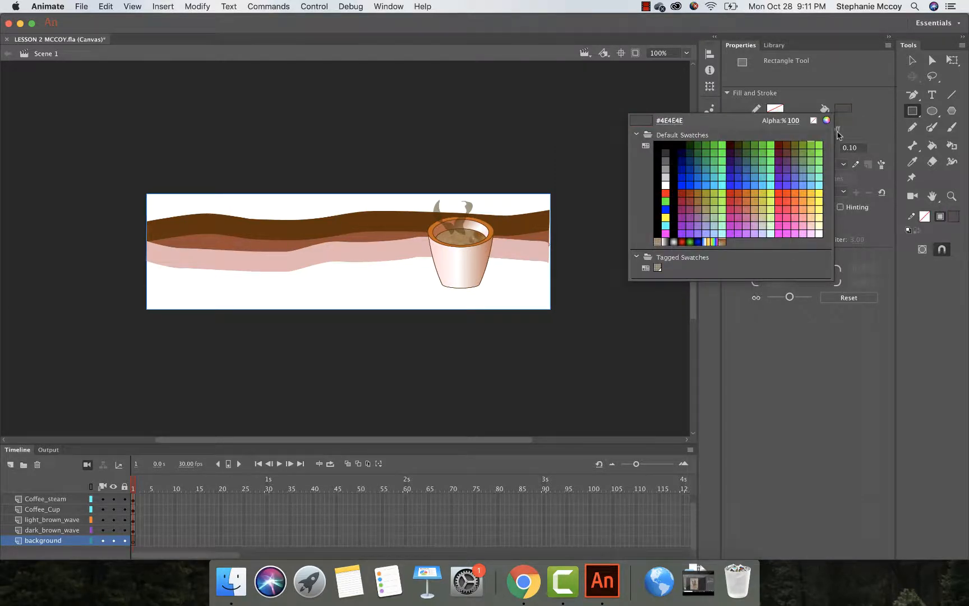
click(754, 202)
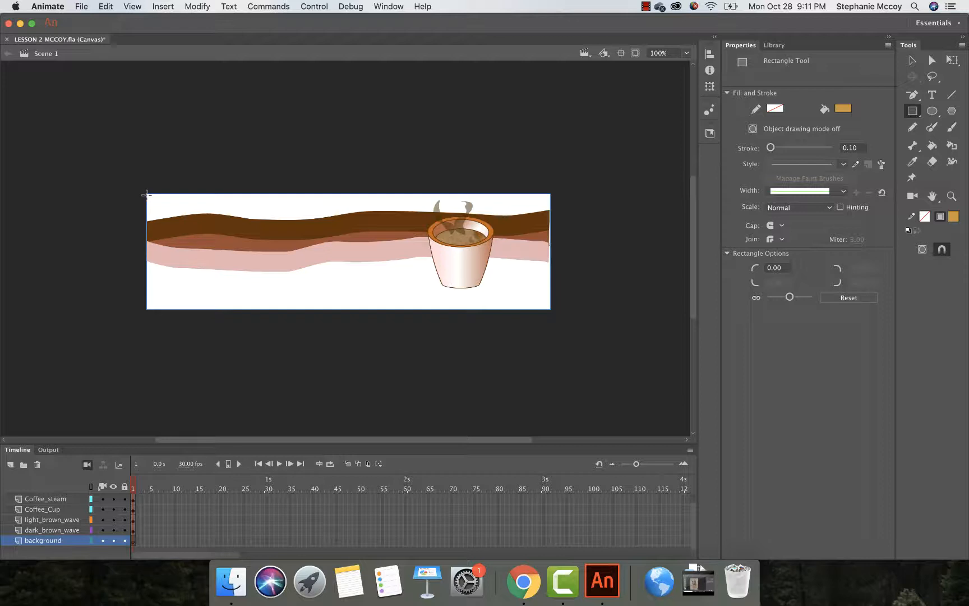
drag(146, 194, 548, 309)
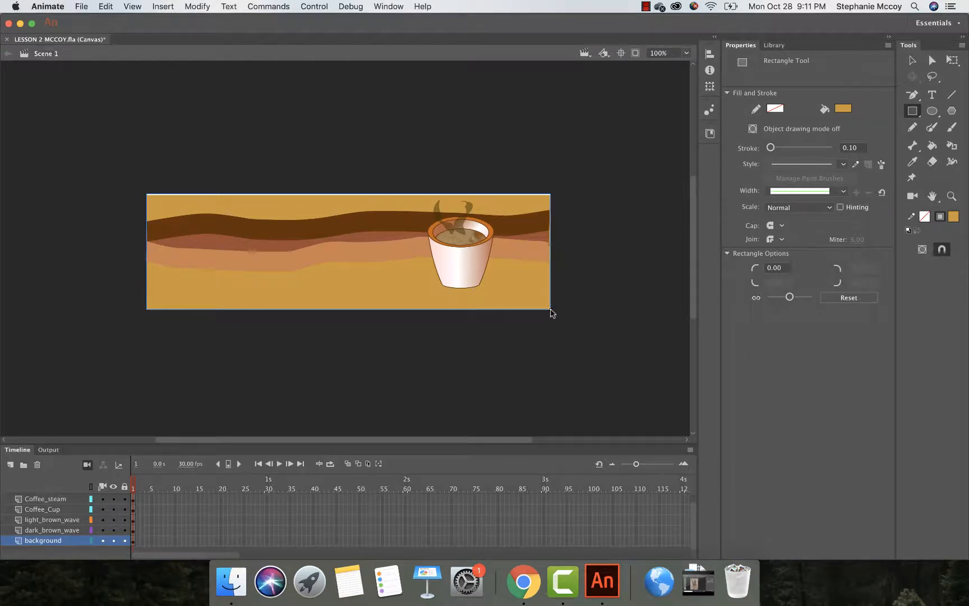
Stretch the background rectangle slightly in height with Free Transform so it covers the stage's upper and lower edges.
click(952, 60)
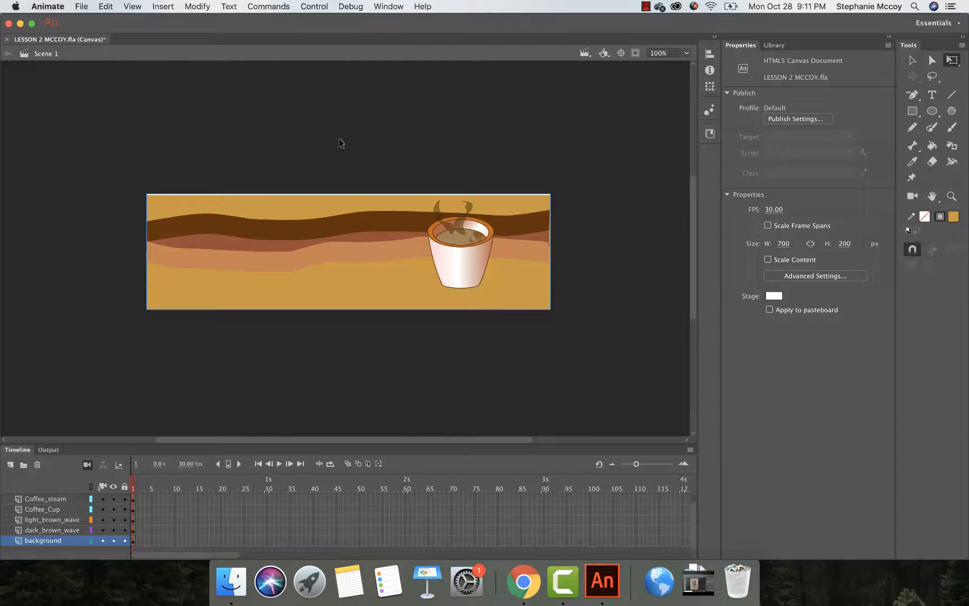
click(337, 207)
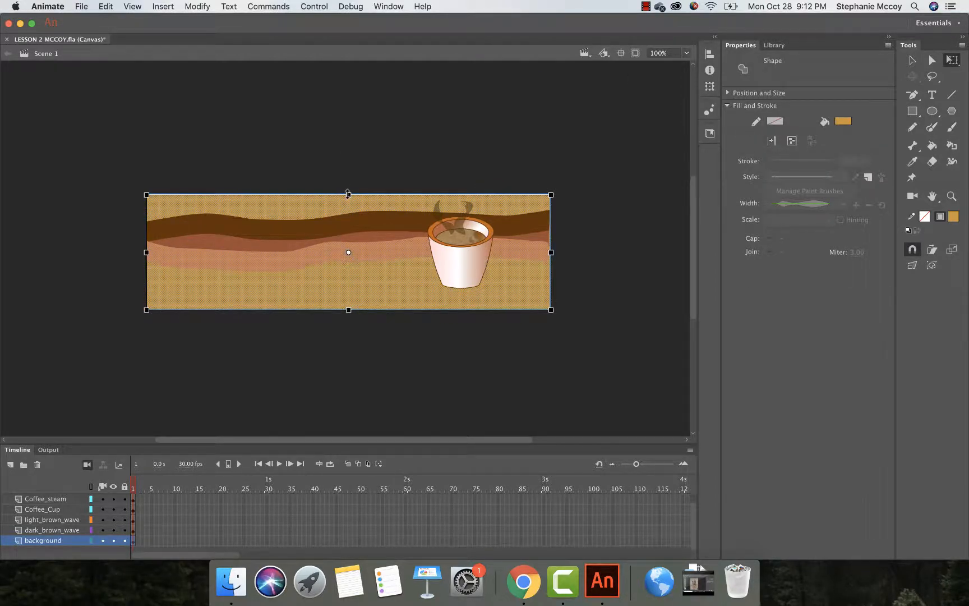
drag(348, 195, 348, 193)
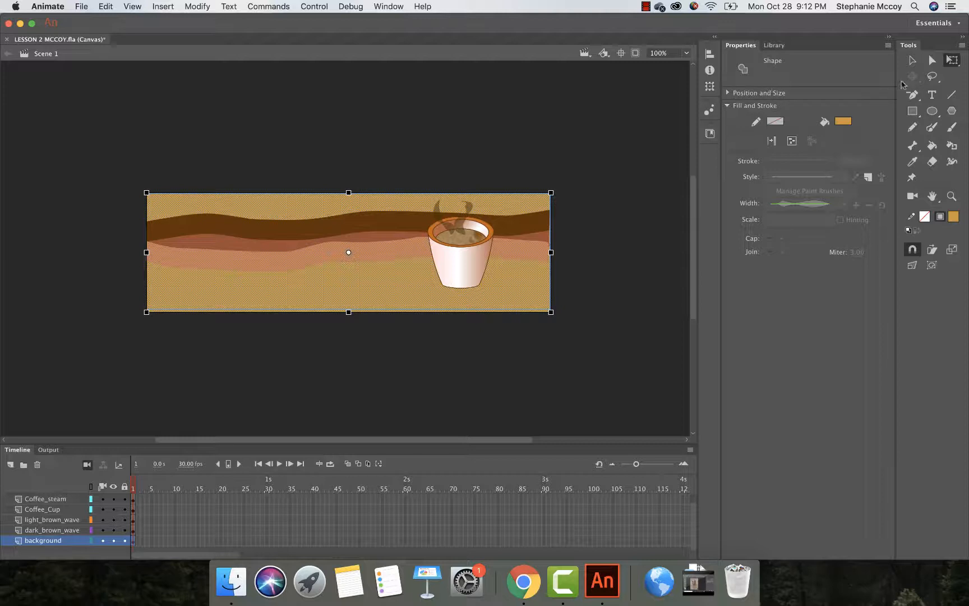
click(911, 60)
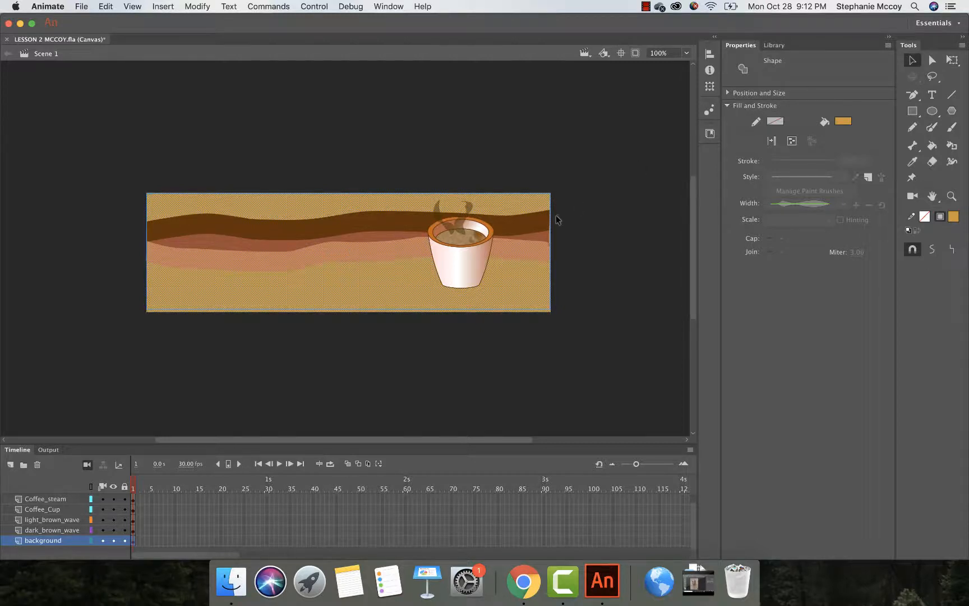
click(616, 186)
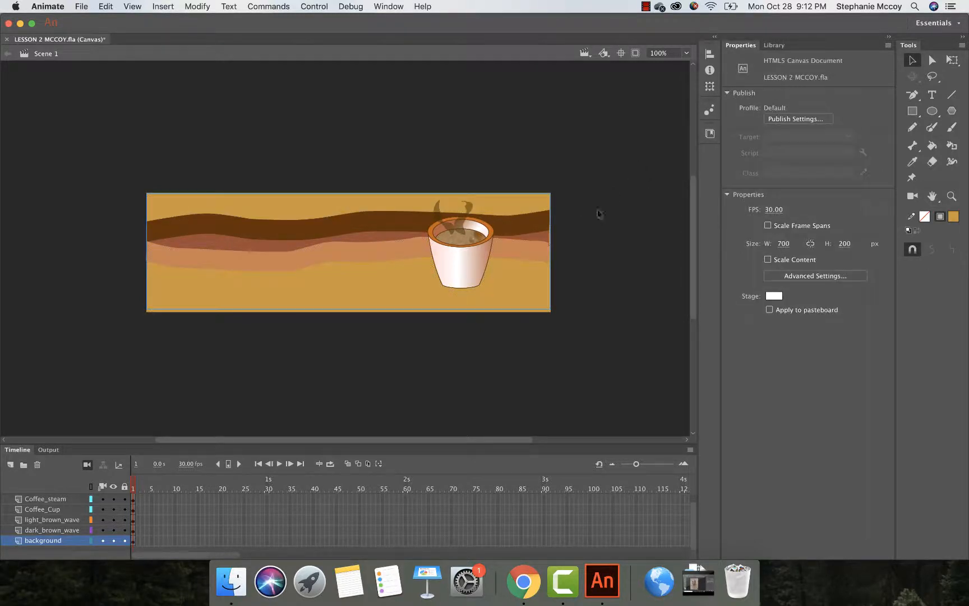
Reapply the golden-tan fill #CC9933 to the background rectangle.
click(402, 292)
click(844, 123)
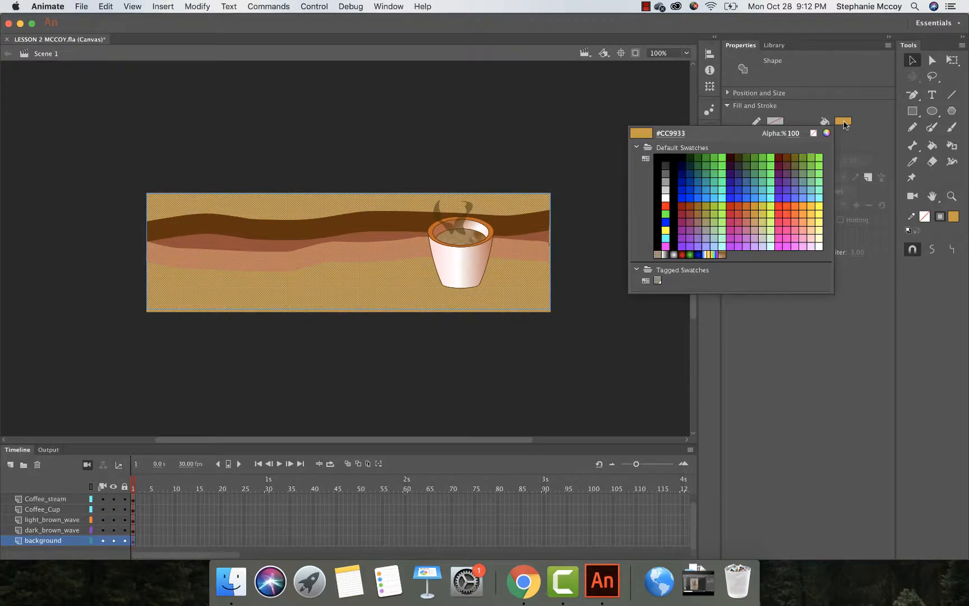
click(845, 123)
click(844, 123)
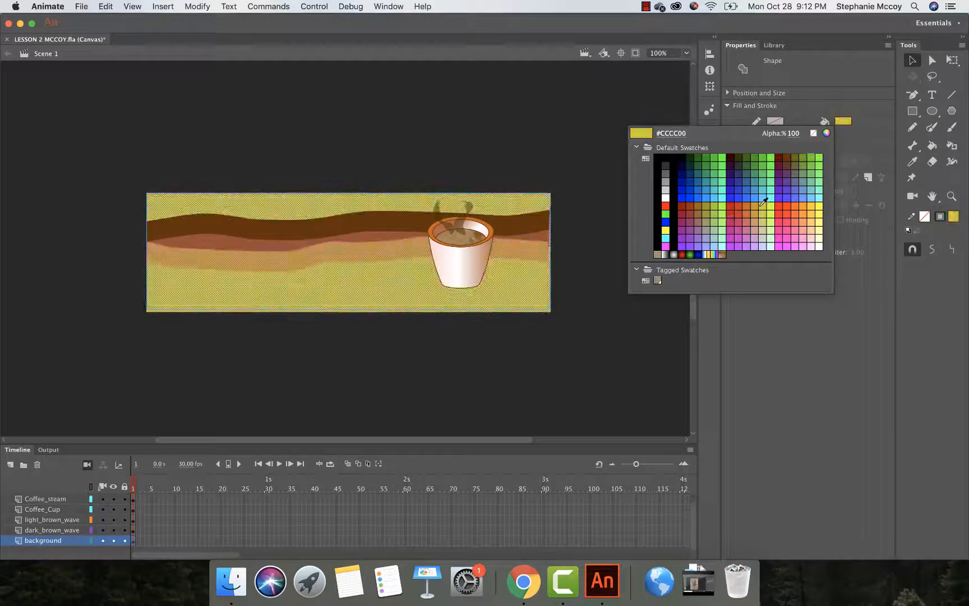
click(760, 214)
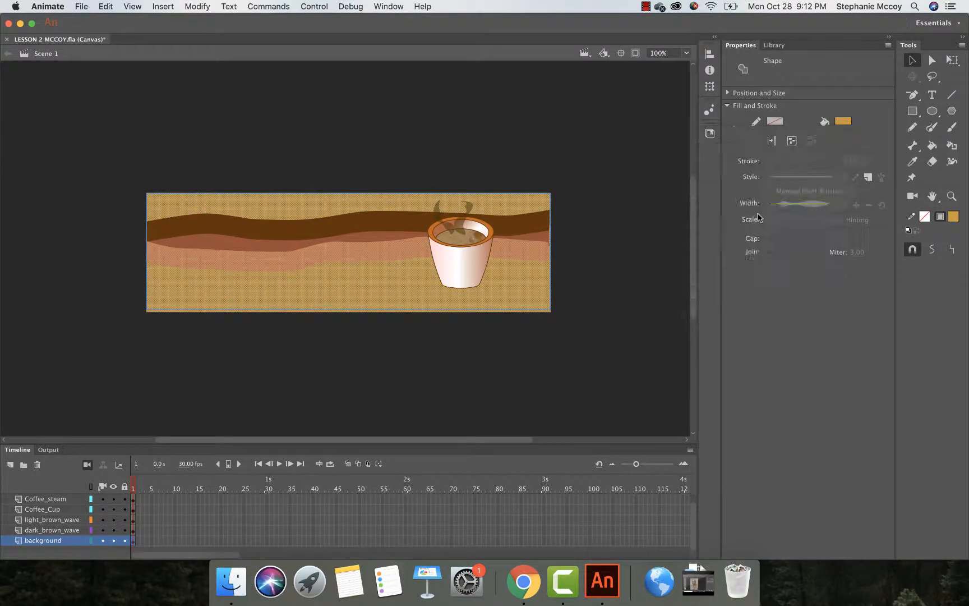
click(618, 187)
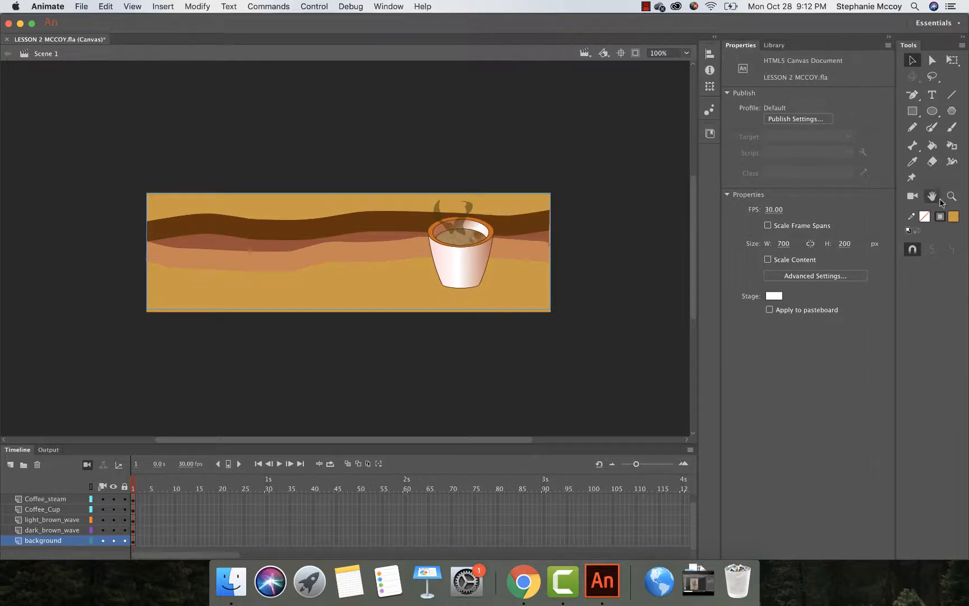
Change the background rectangle's fill to the medium brown #996633.
click(525, 294)
click(954, 216)
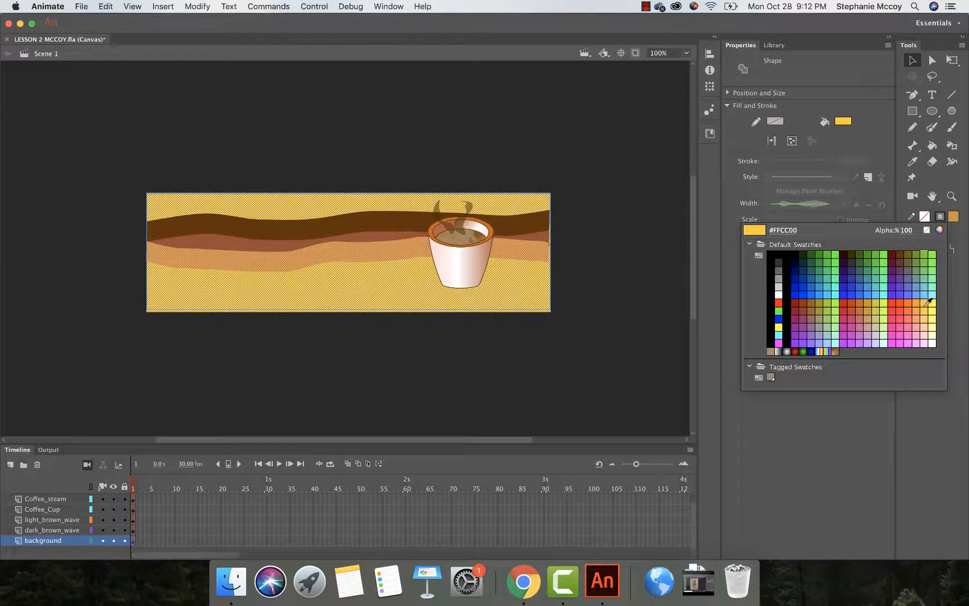
click(816, 305)
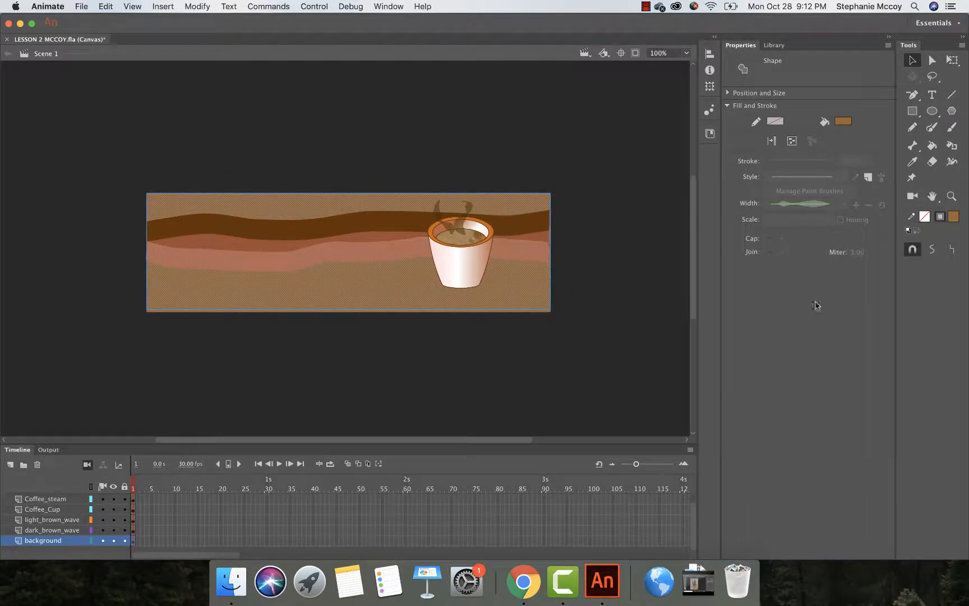
click(588, 274)
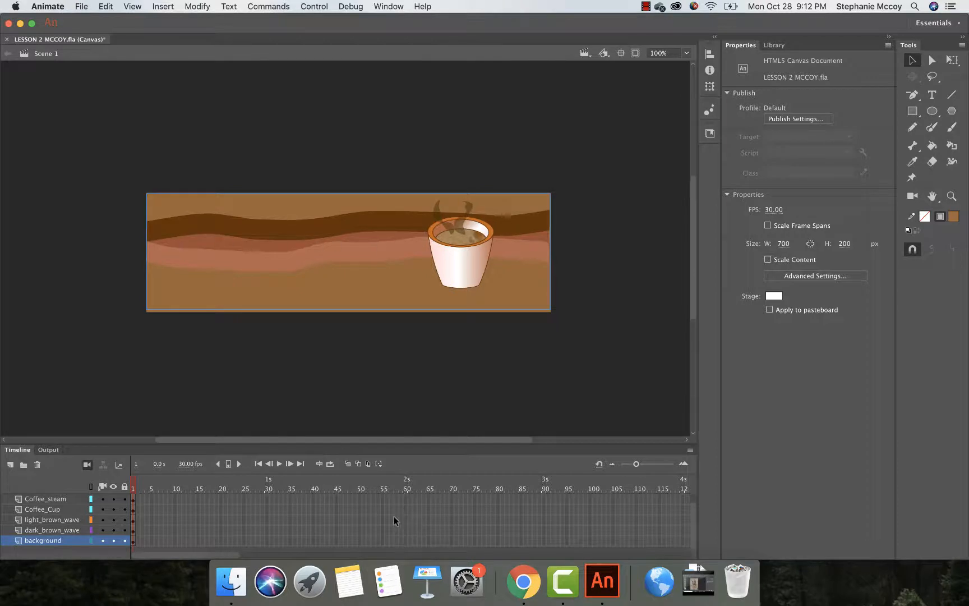
Check the finished sample banner in Chrome, return to Animate, and add a layer named Shadow directly above background.
click(523, 583)
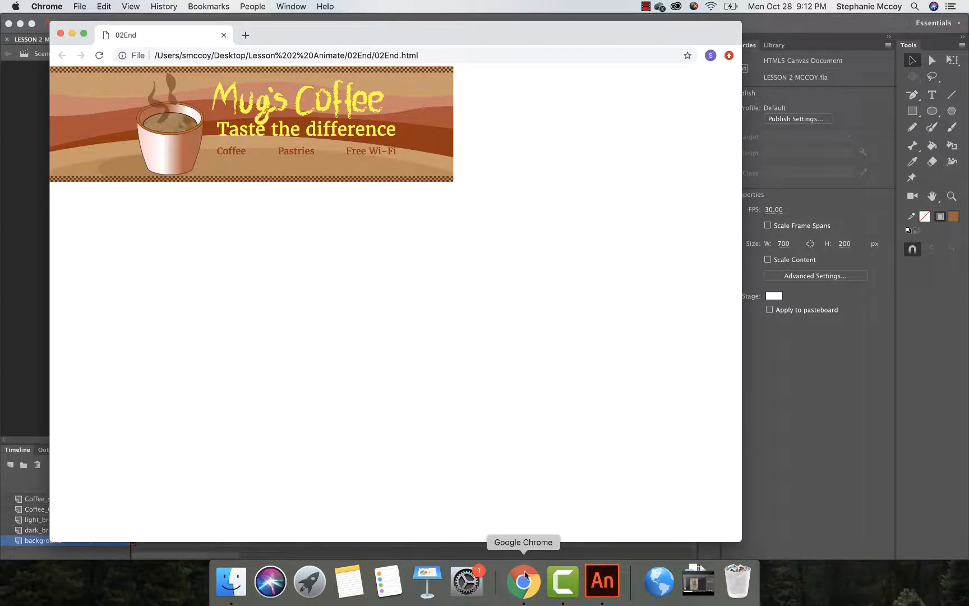
click(598, 588)
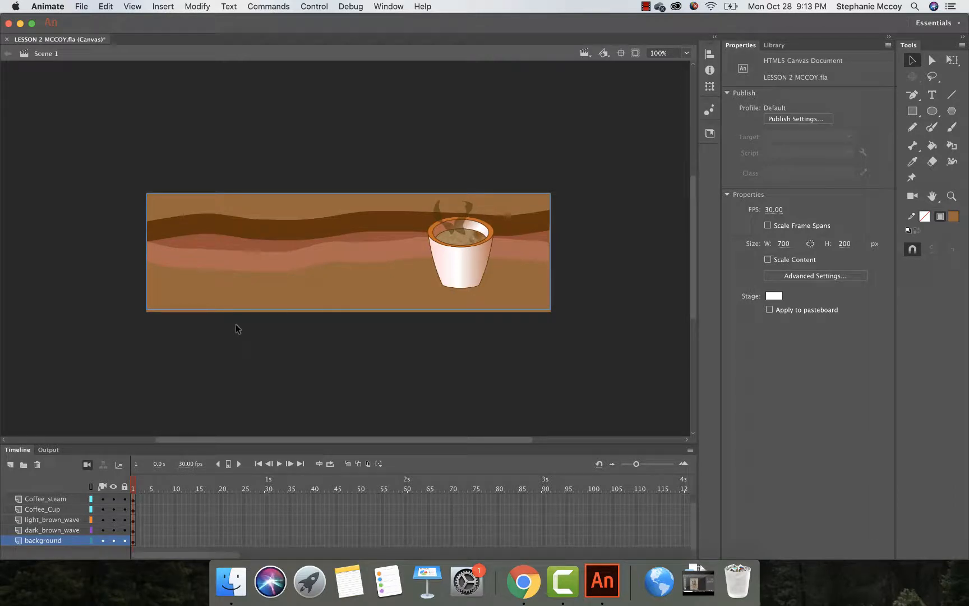
click(10, 465)
scroll(62, 523, down, 1)
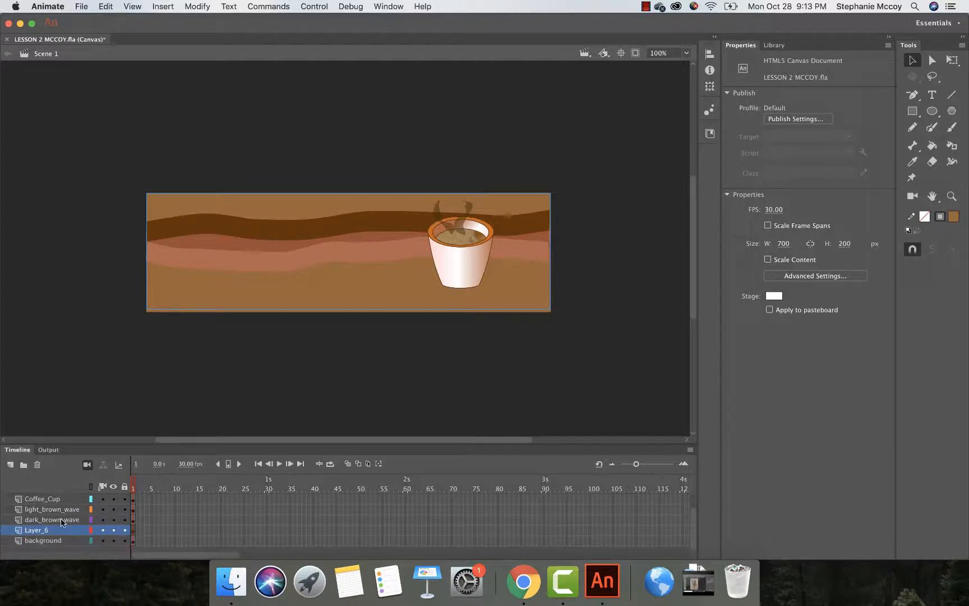
click(48, 529)
double_click(48, 530)
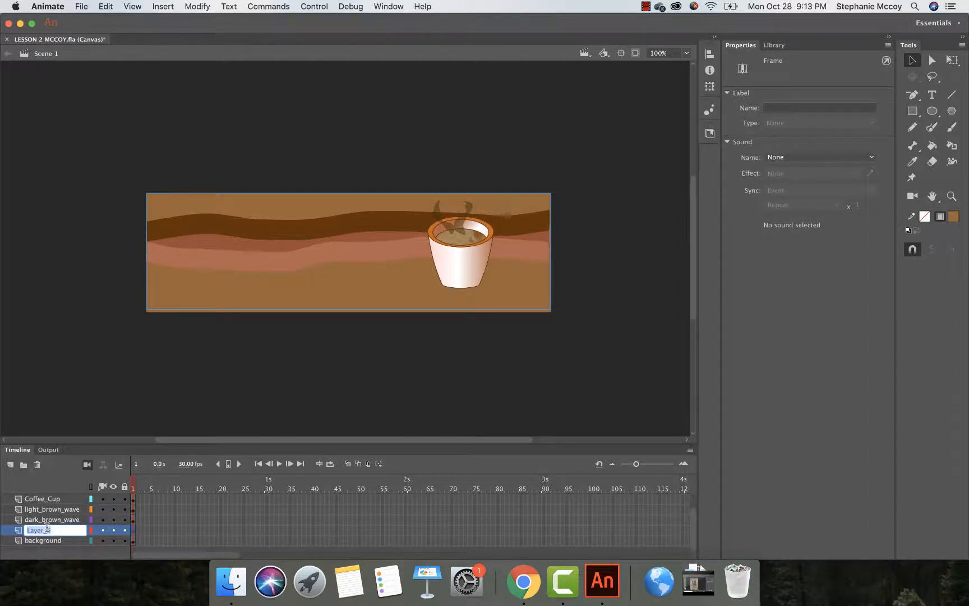
text(Shadow)
Add a layer named Big Shadow and place it between the Shadow and background layers.
click(10, 464)
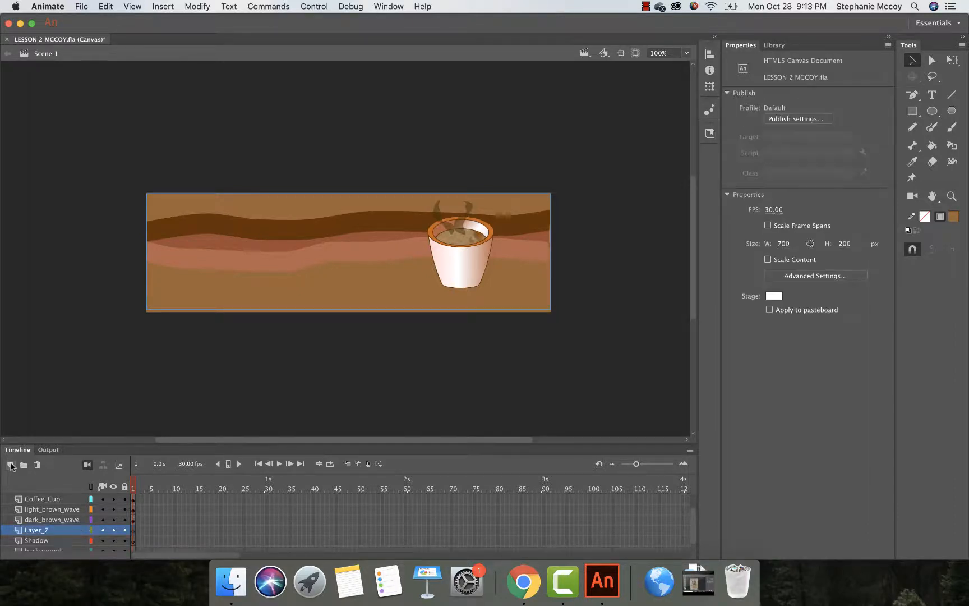
double_click(49, 529)
text(D)
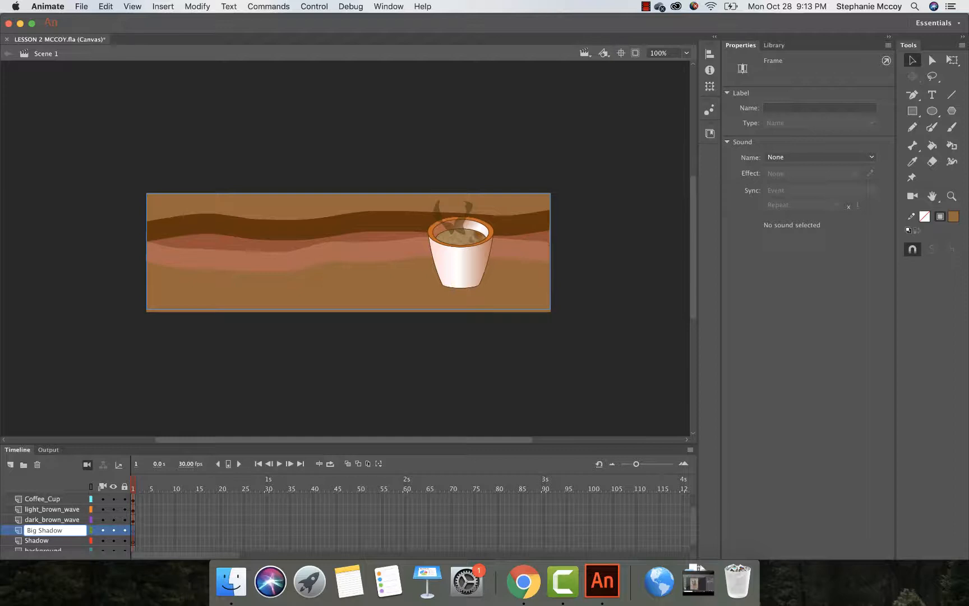
click(64, 540)
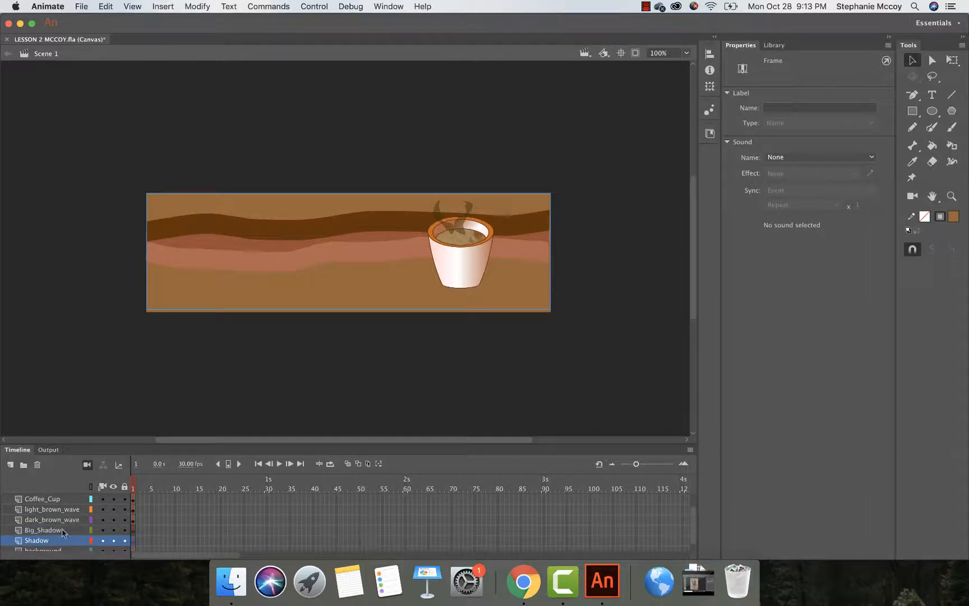
click(62, 530)
drag(63, 532, 60, 545)
scroll(76, 524, down, 1)
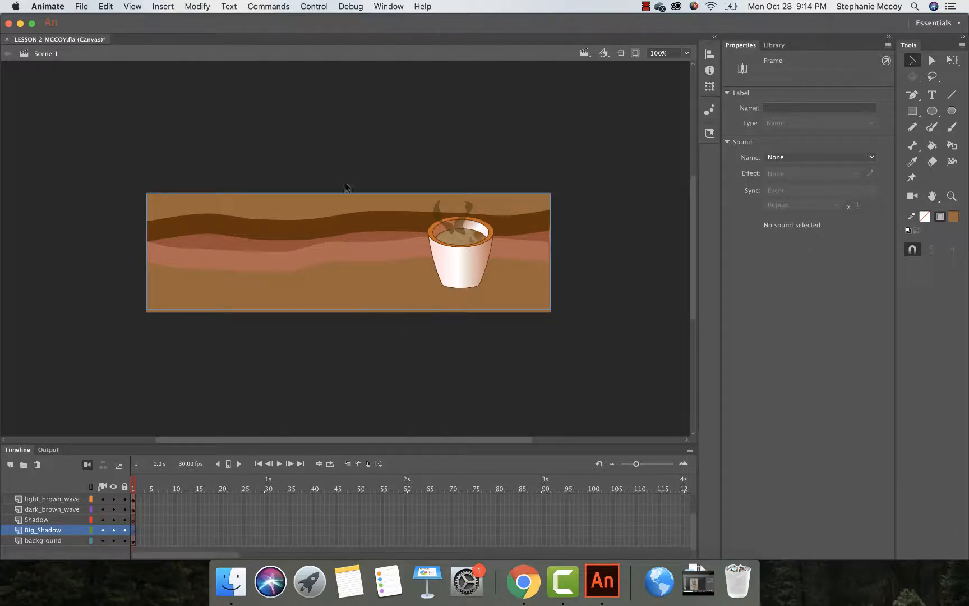
click(912, 62)
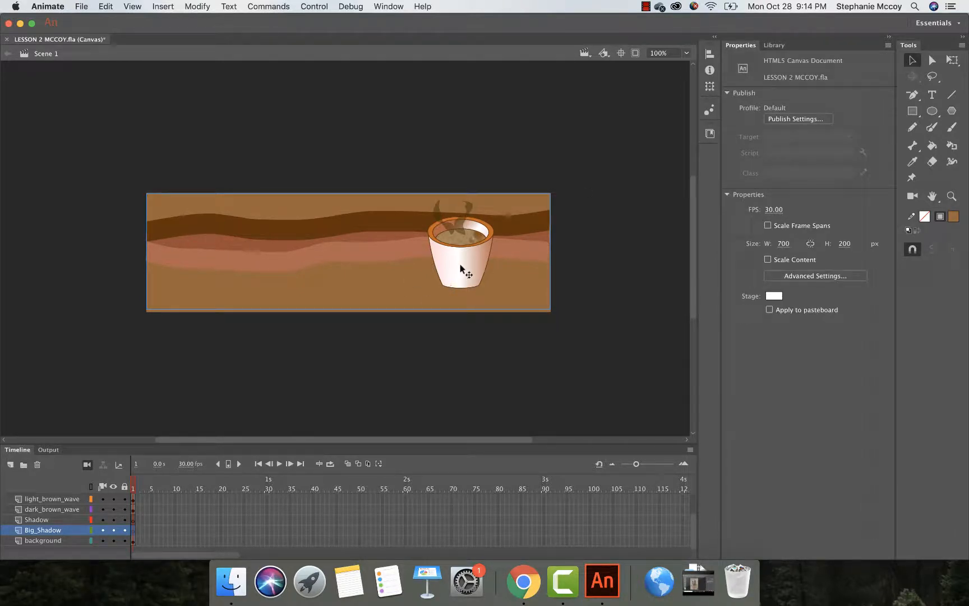
drag(461, 264, 292, 274)
key(super+z)
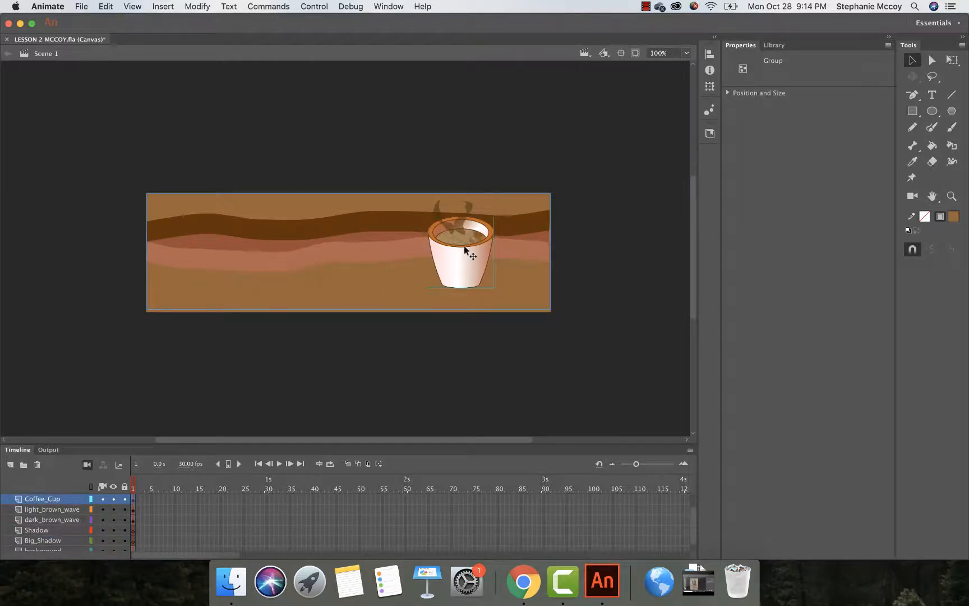
Group all the steam strokes above the coffee cup into one object.
click(436, 206)
shift+click(462, 207)
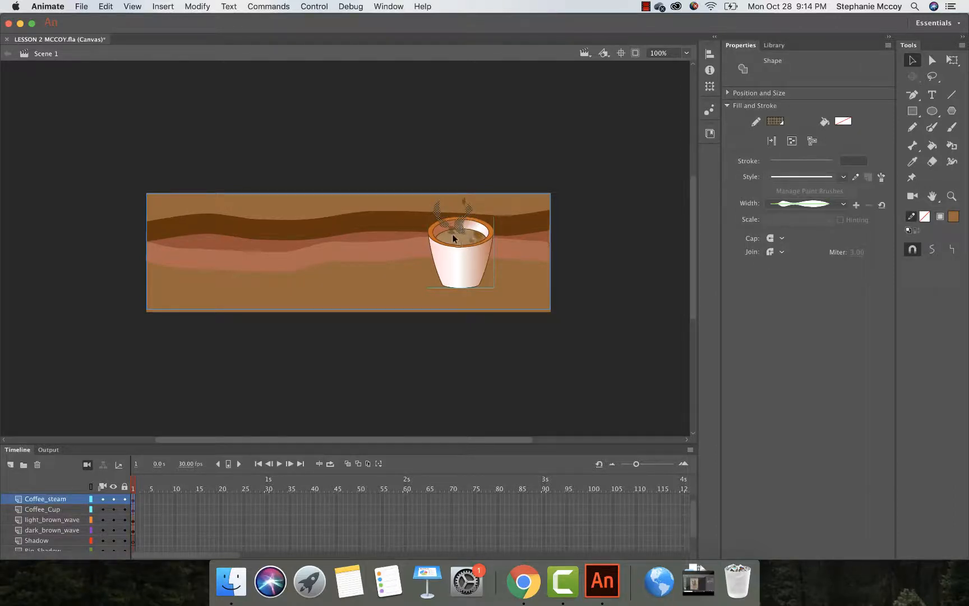
shift+click(467, 205)
click(205, 7)
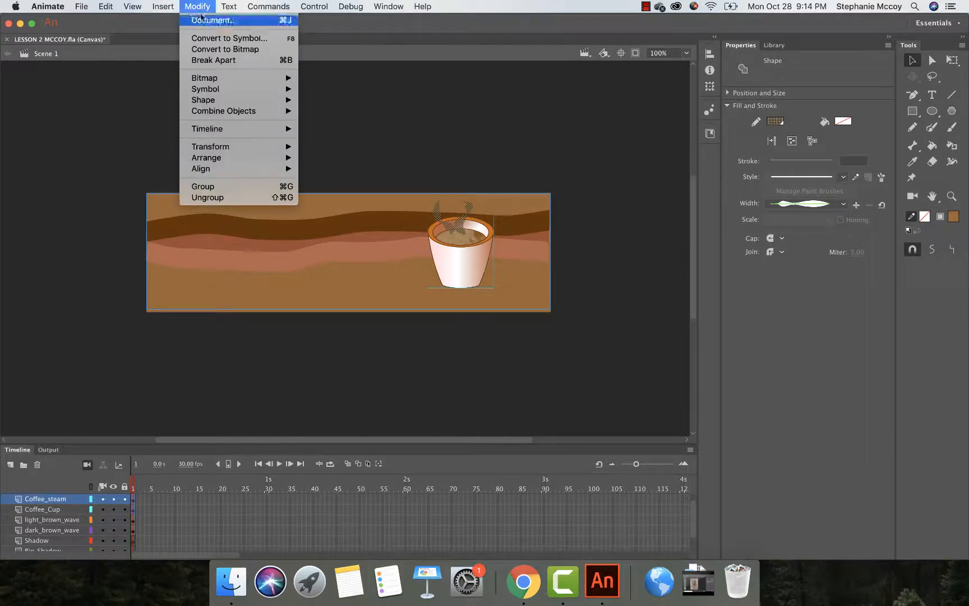
click(218, 187)
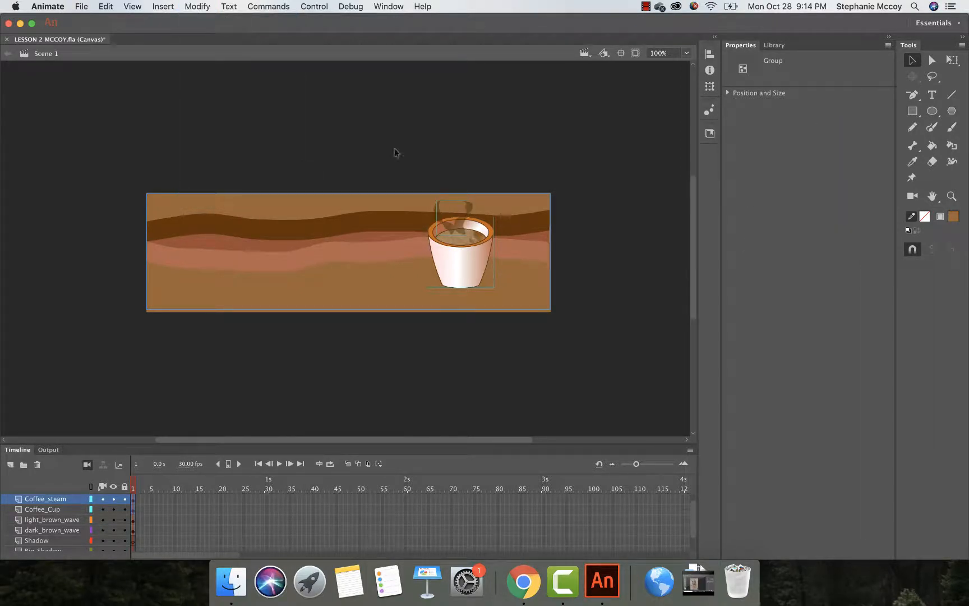
click(281, 129)
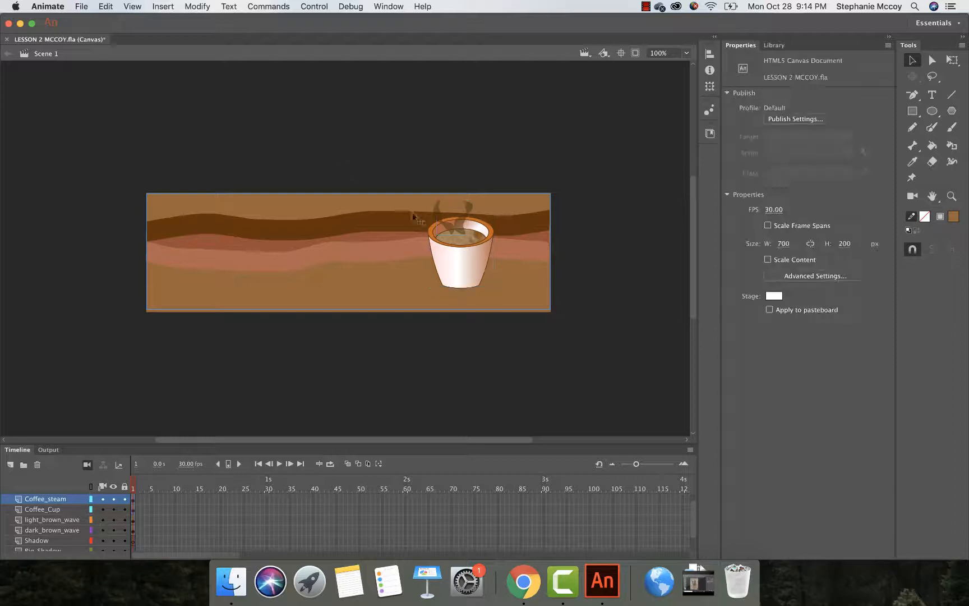
Move the coffee cup and its steam group together to the left part of the banner, slightly lower.
drag(457, 259, 335, 259)
key(cmd+z)
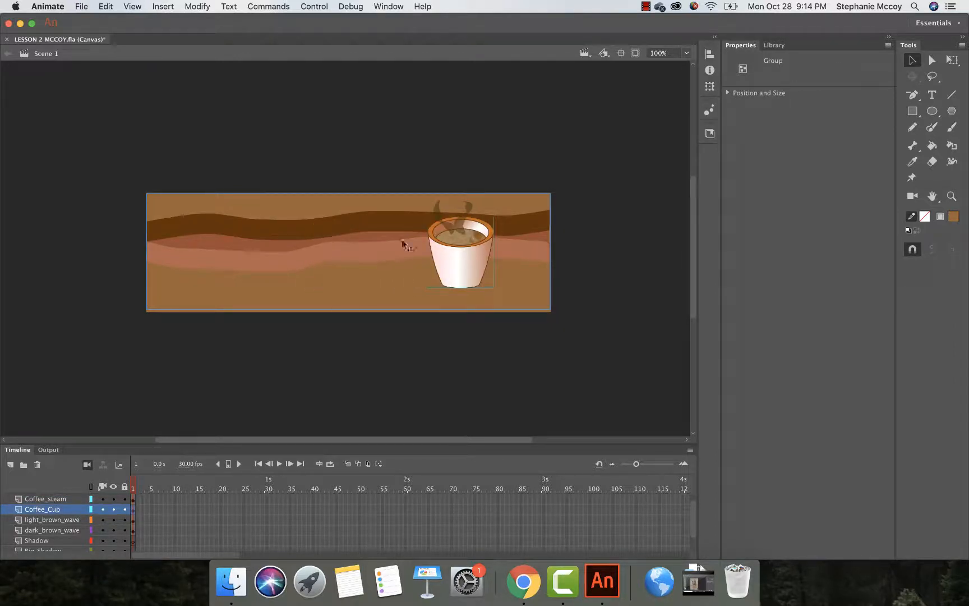
click(440, 215)
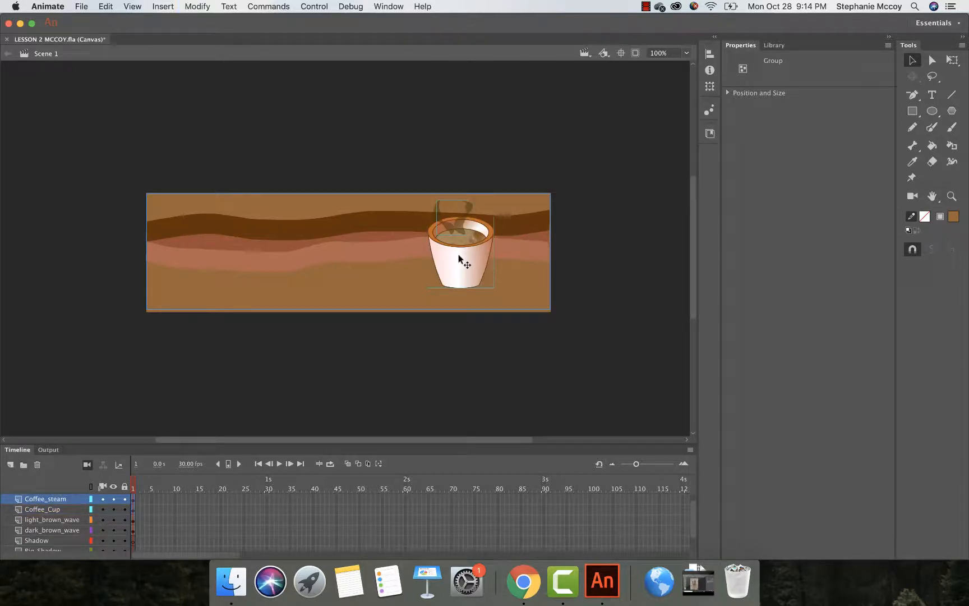
drag(459, 260, 270, 264)
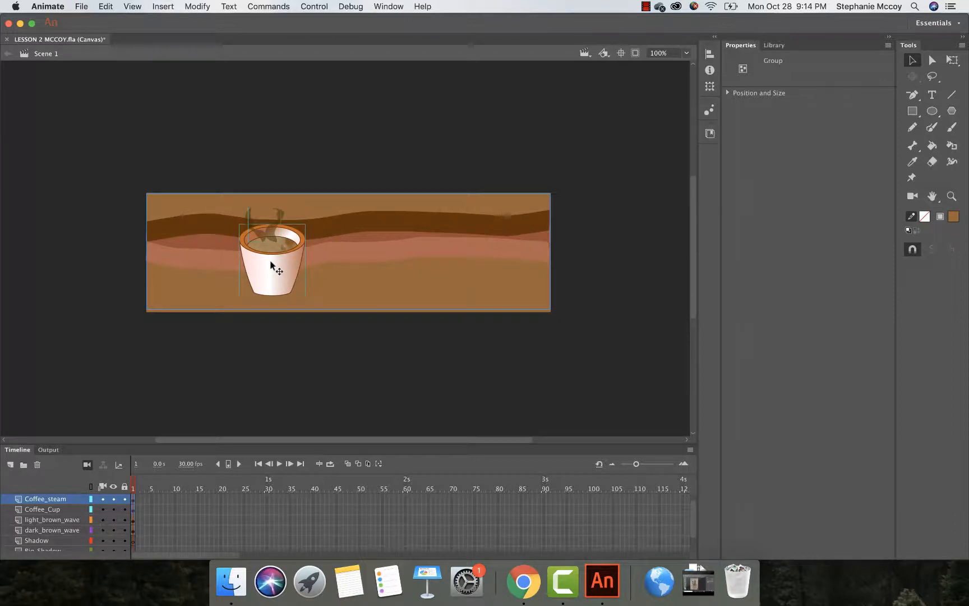
click(580, 192)
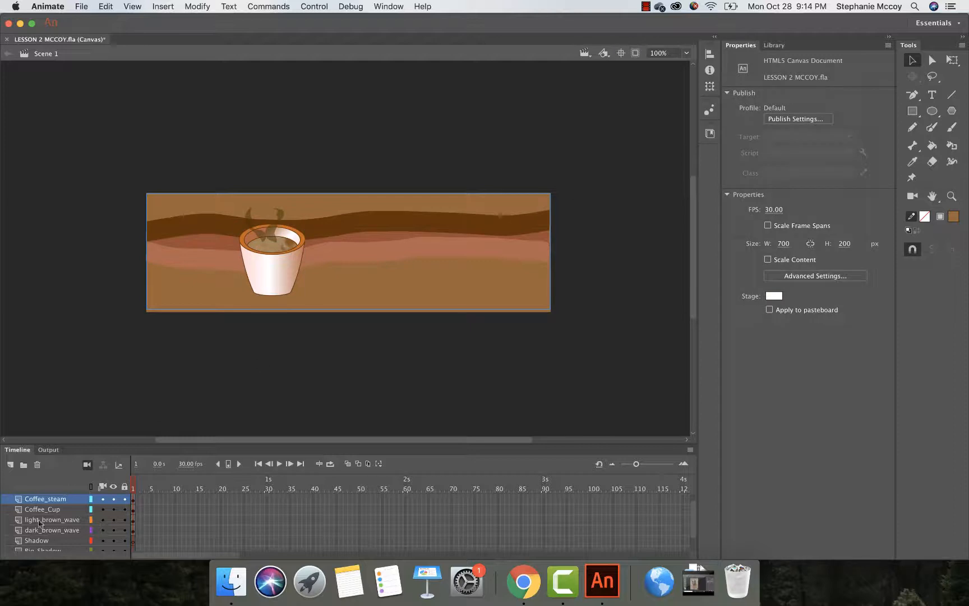
Activate the Shadow layer and set the Oval tool's fill color to #663300.
click(36, 541)
scroll(54, 521, down, 2)
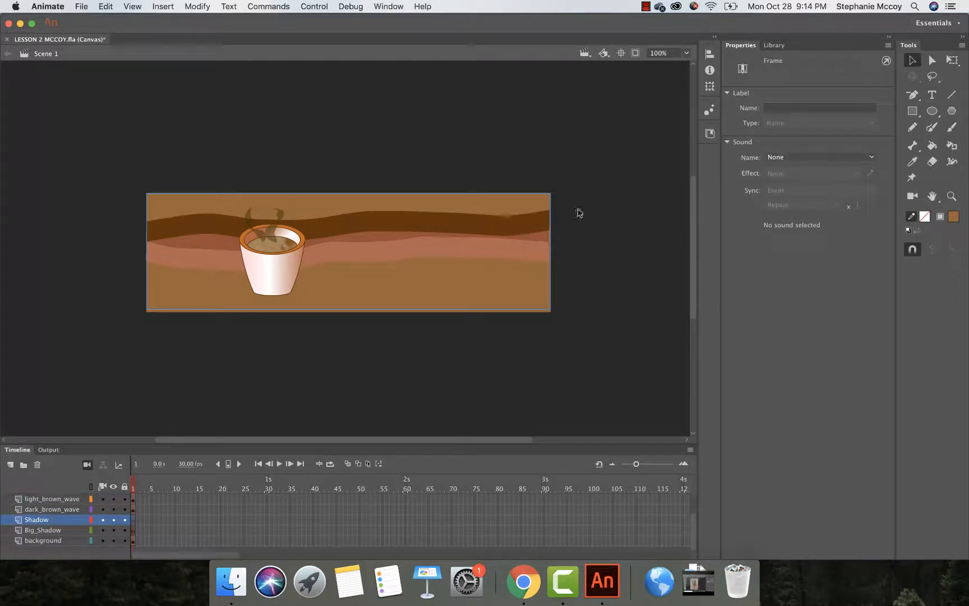
click(933, 111)
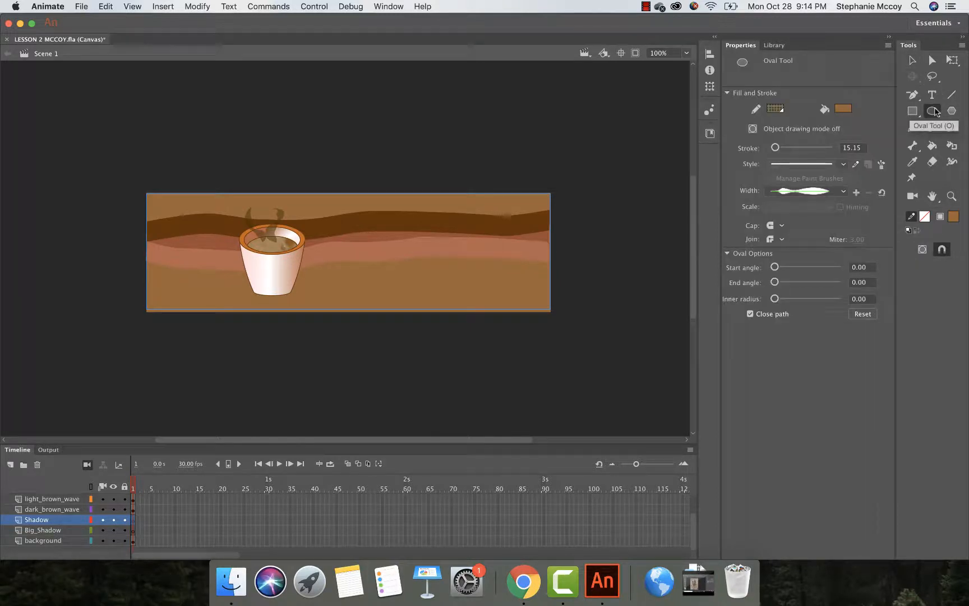
click(843, 109)
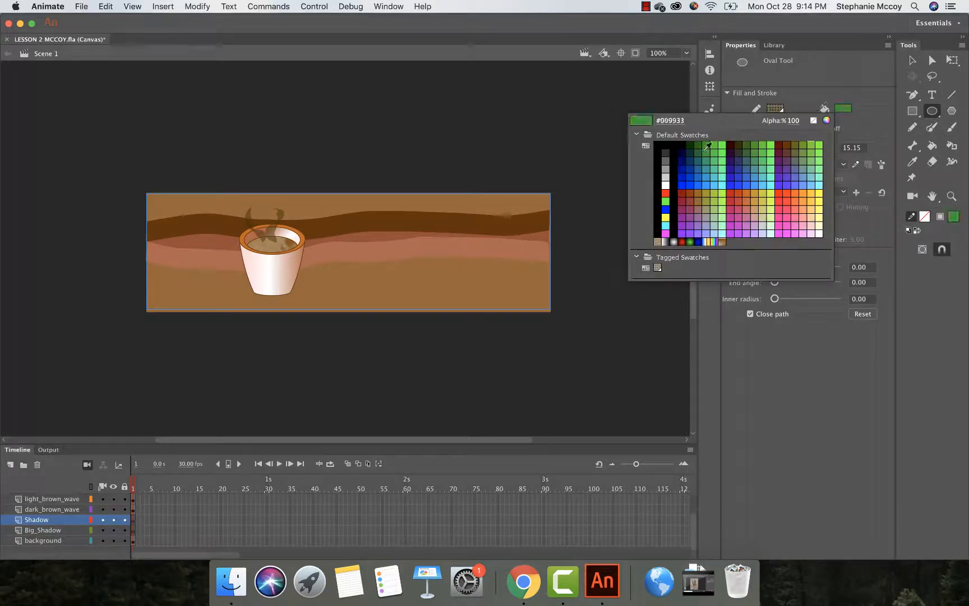
click(673, 119)
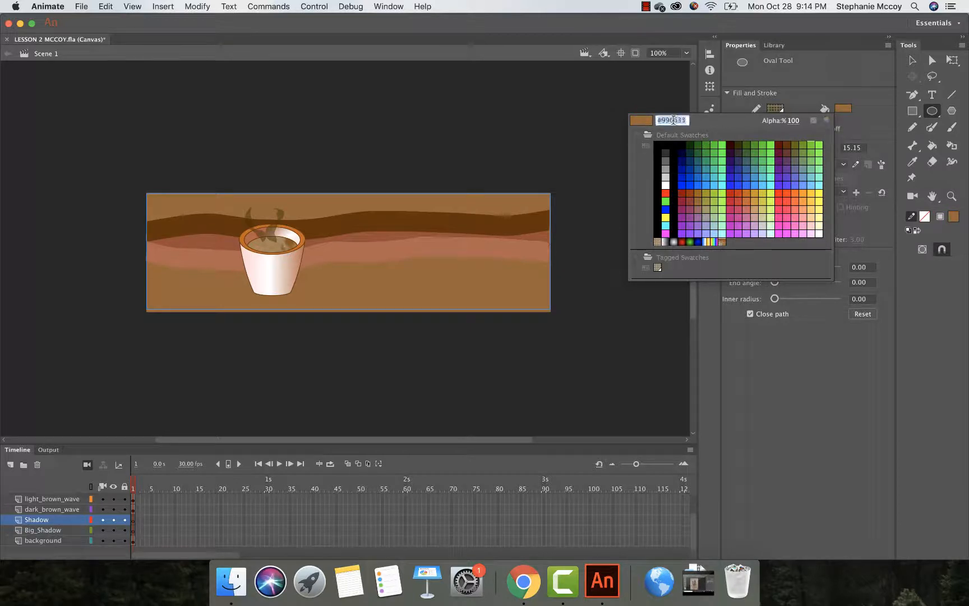
key(BackSpace)
text(66)
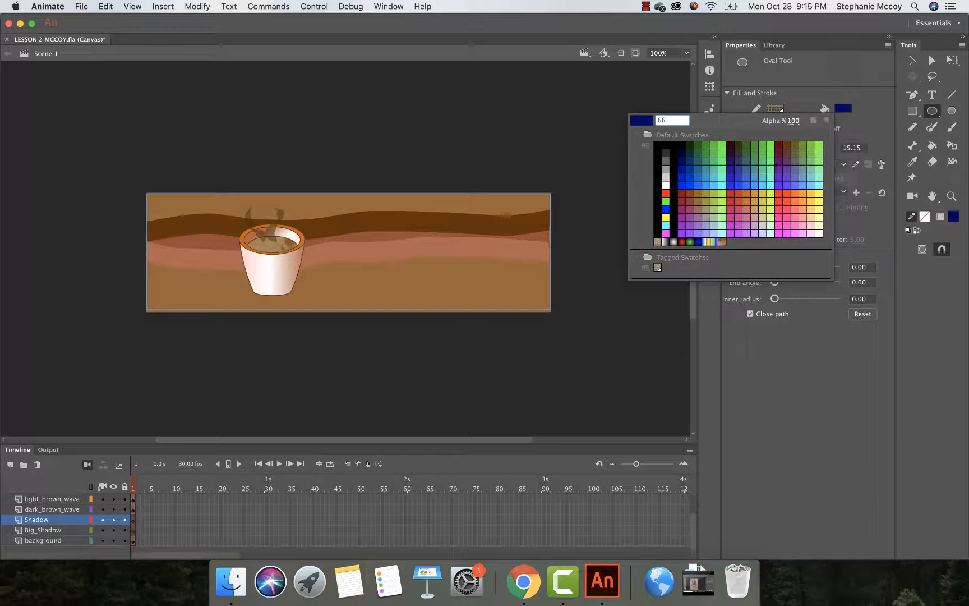
text(3300)
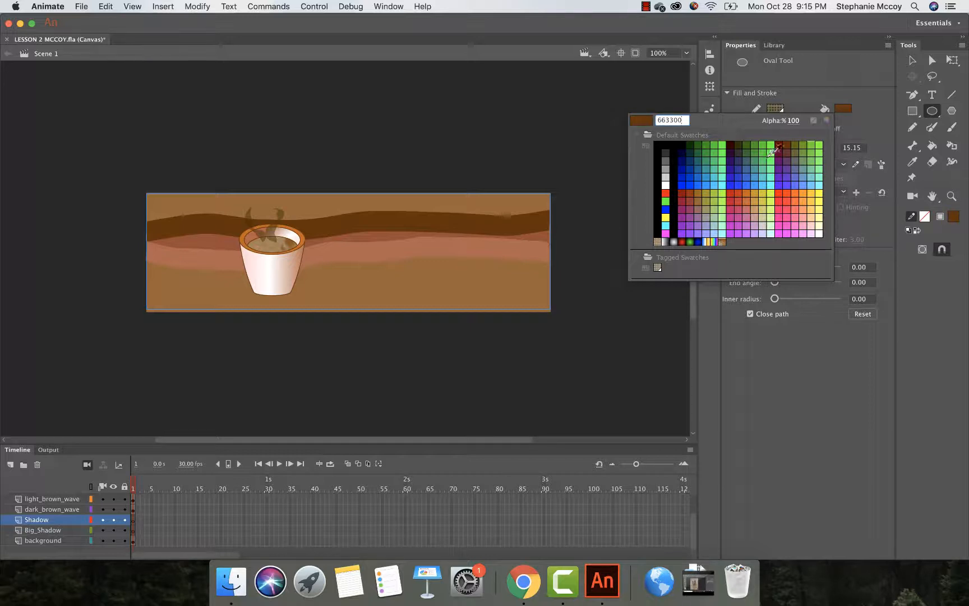
key(Return)
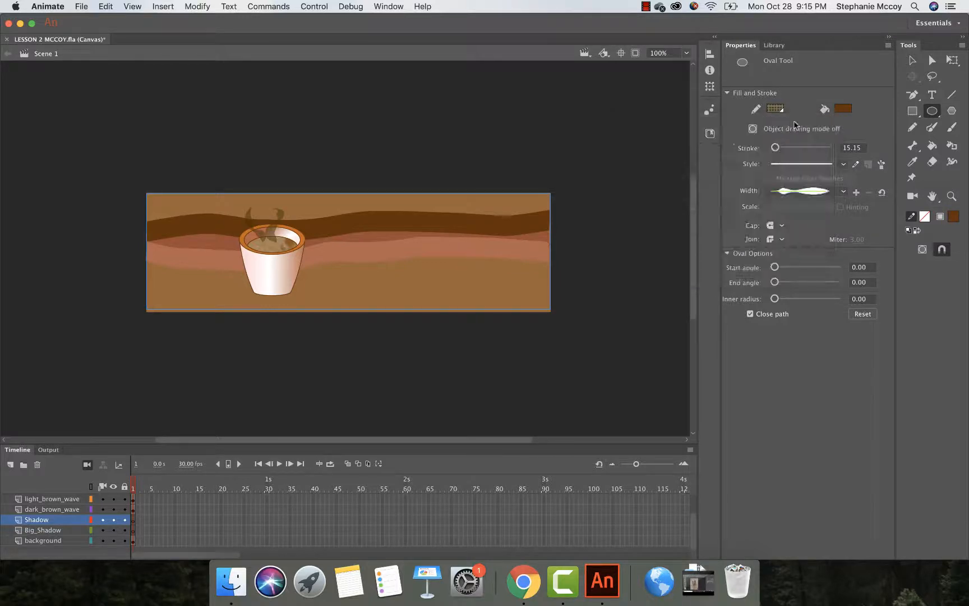
Lower the oval fill's alpha to 15%.
click(842, 108)
click(790, 120)
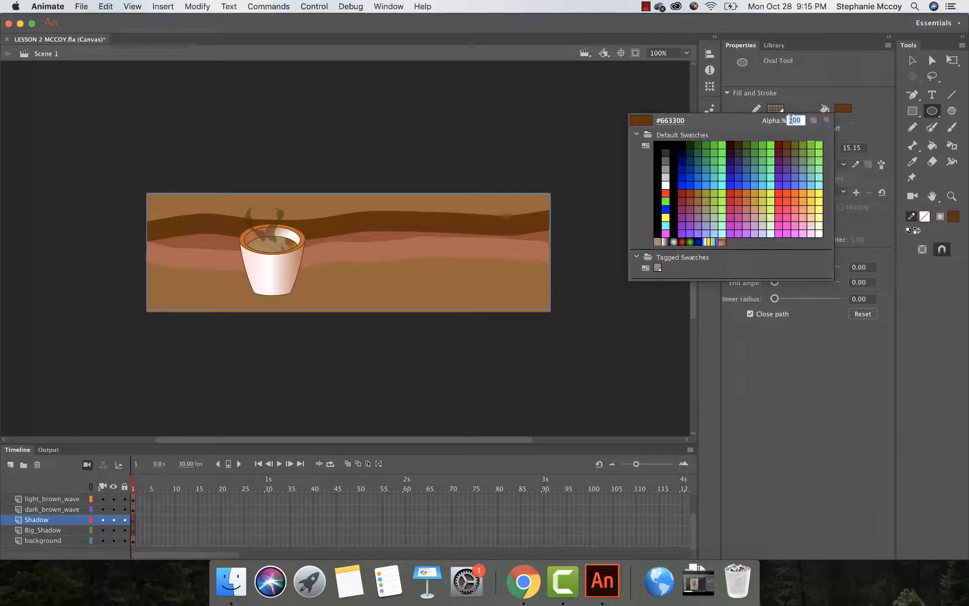
text(15)
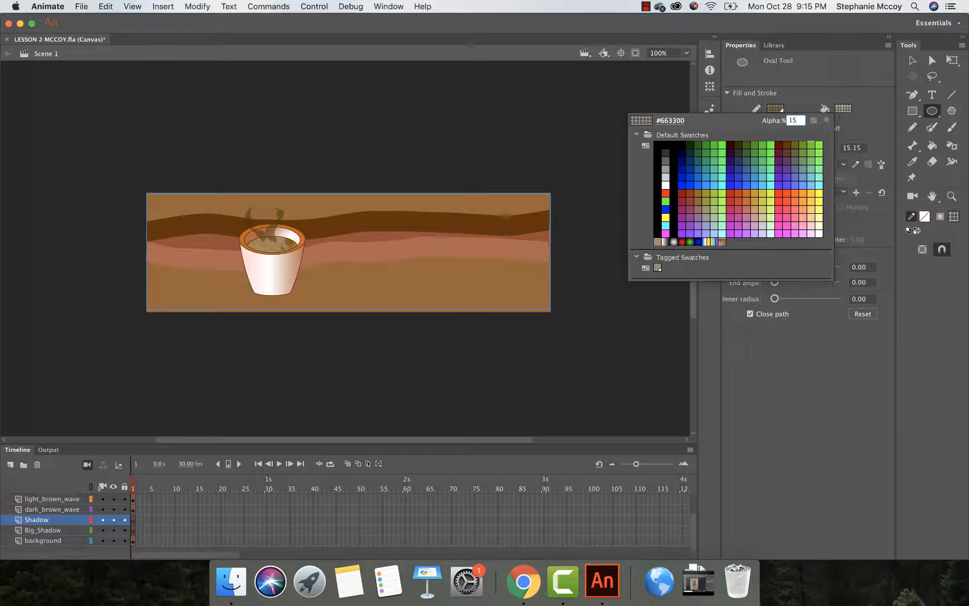
key(Return)
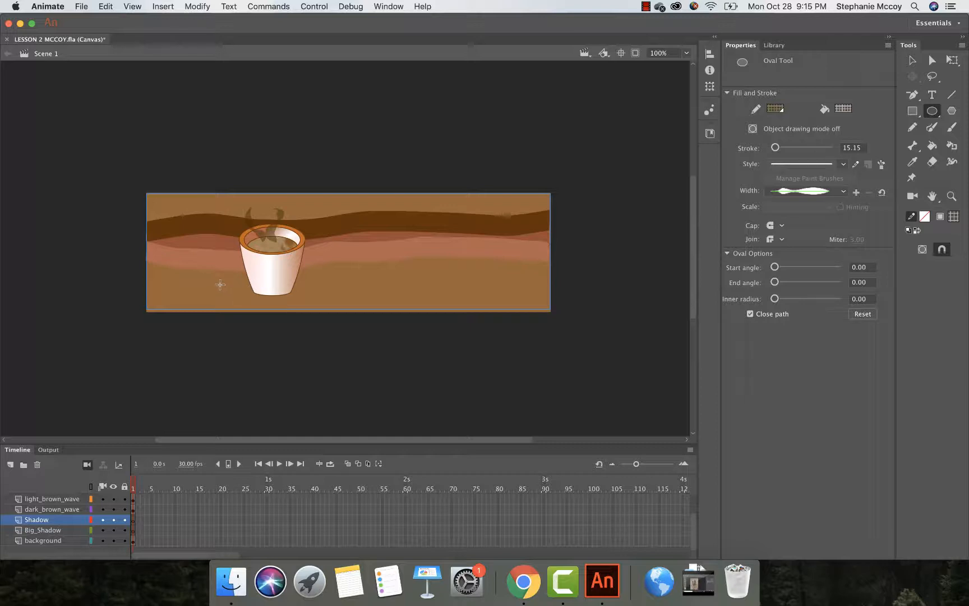
Draw a small flat oval without a stroke beside the left side of the coffee cup's base, replacing the first attempt.
drag(218, 287, 277, 300)
key(super+z)
drag(220, 282, 247, 292)
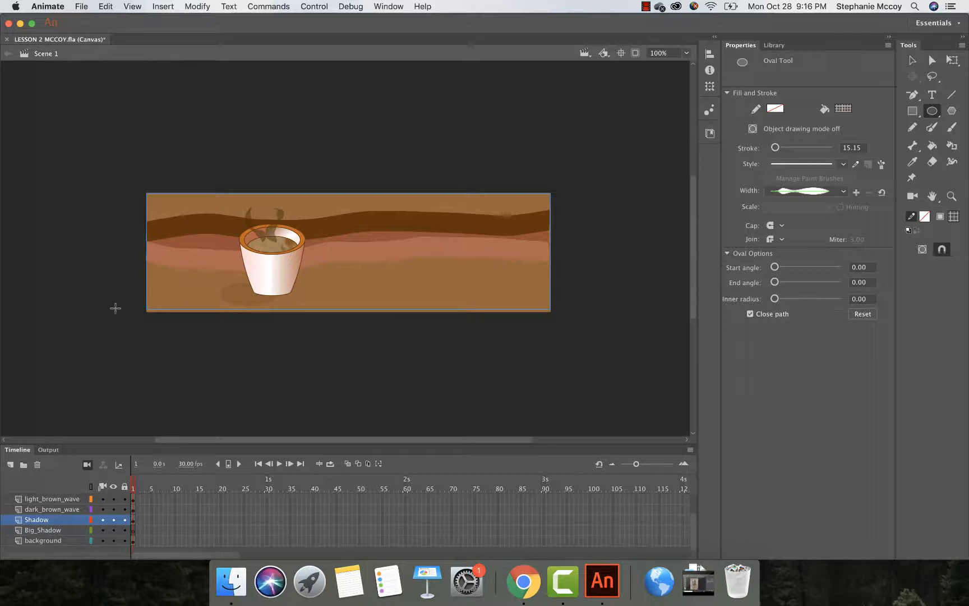
Widen the small shadow oval with Free Transform and shift it slightly left under the coffee cup.
click(911, 60)
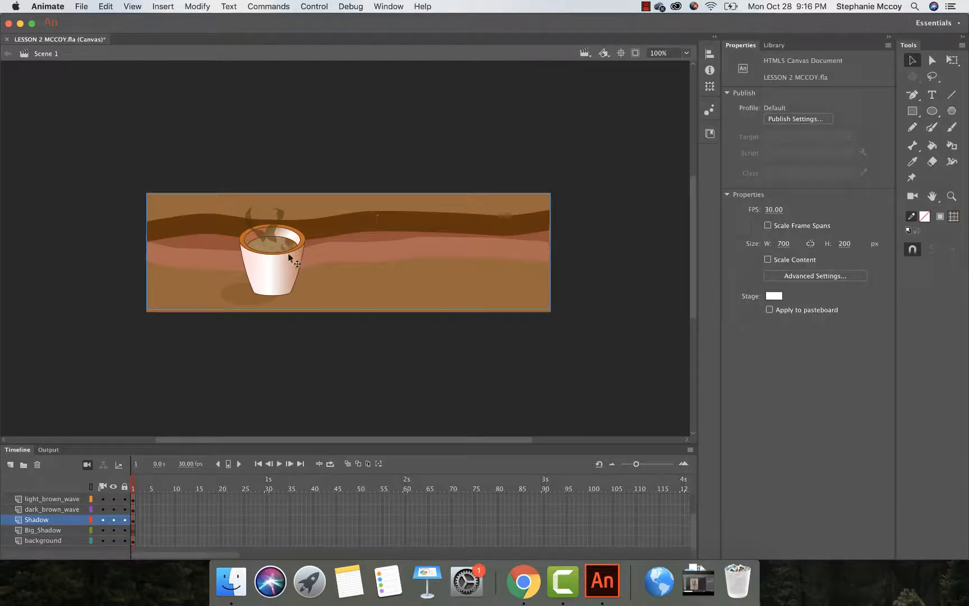
click(234, 291)
click(951, 60)
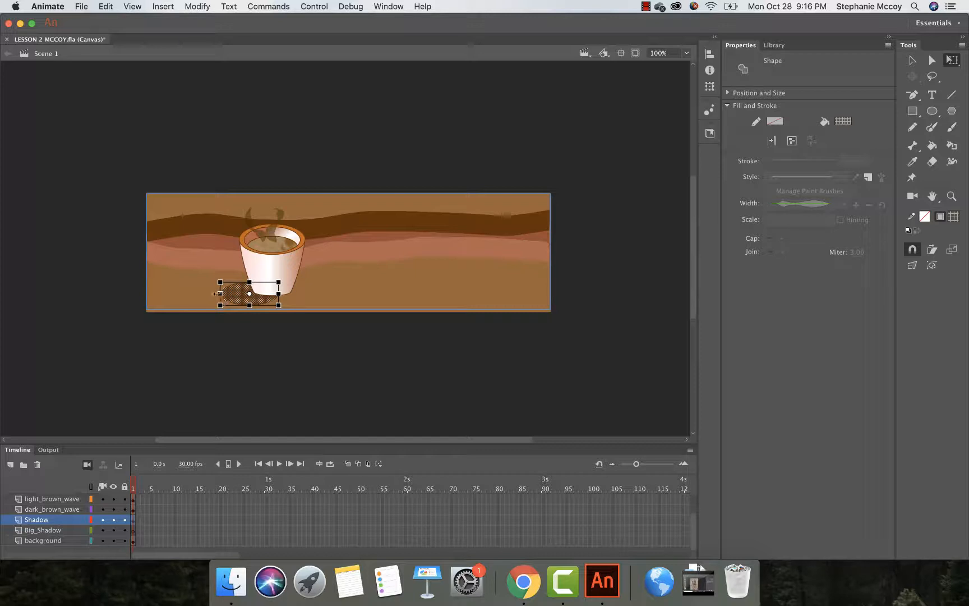
drag(211, 294, 203, 293)
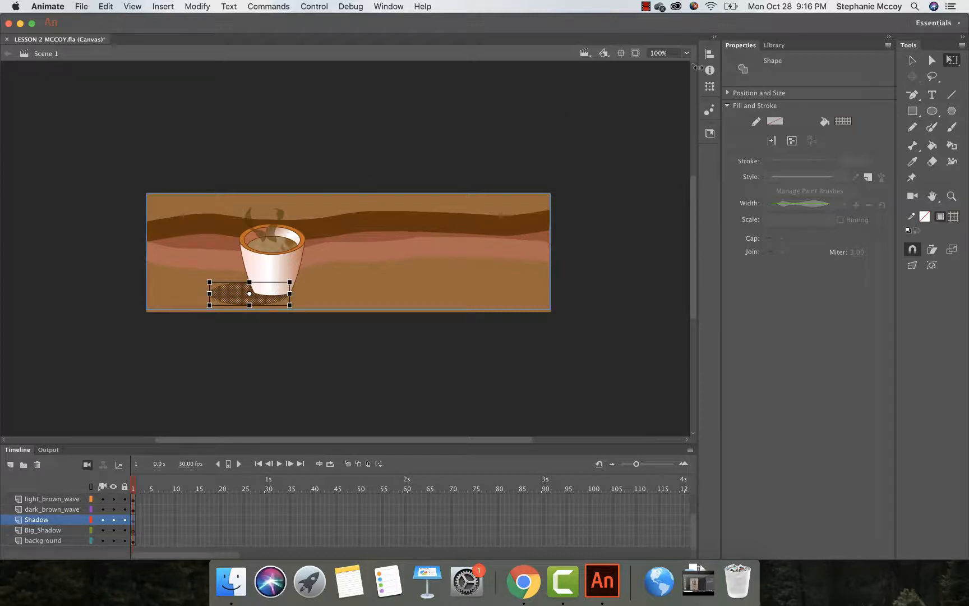
click(913, 60)
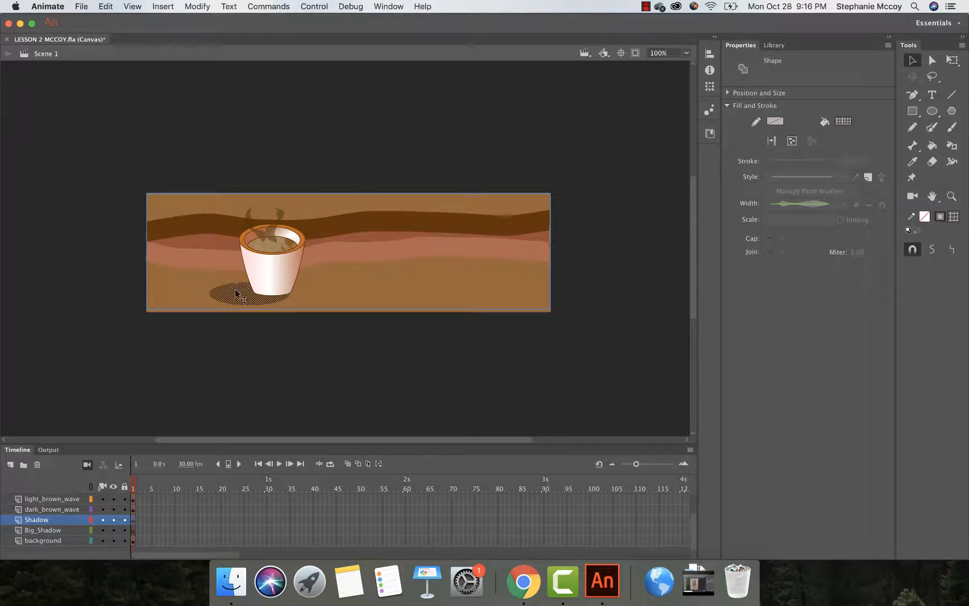
drag(236, 295, 225, 292)
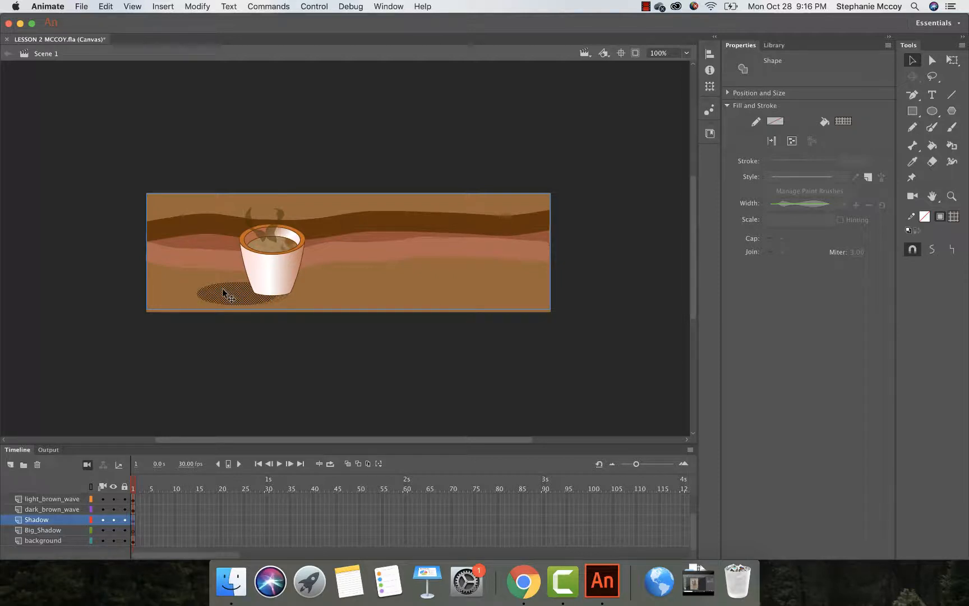
click(323, 287)
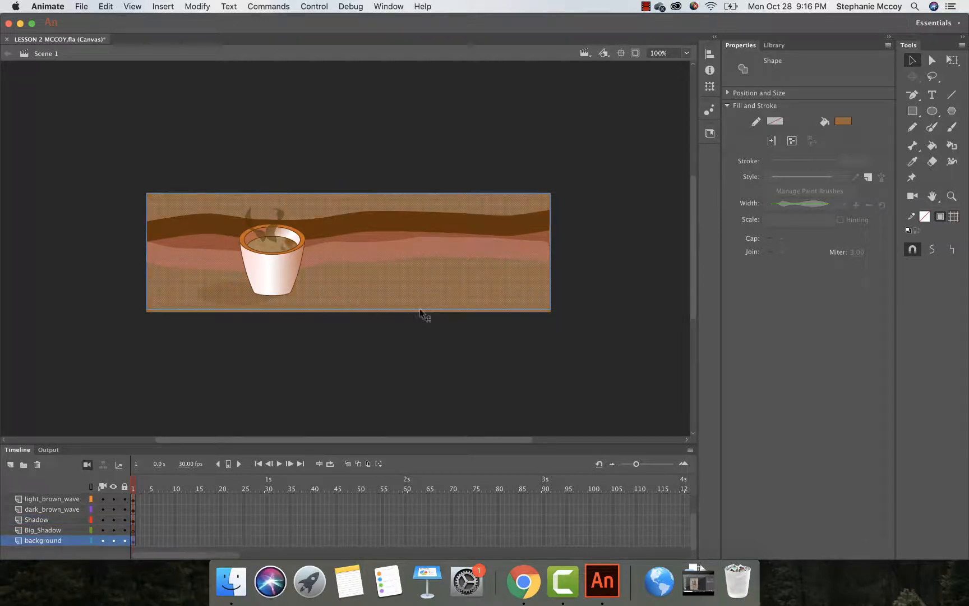
click(419, 344)
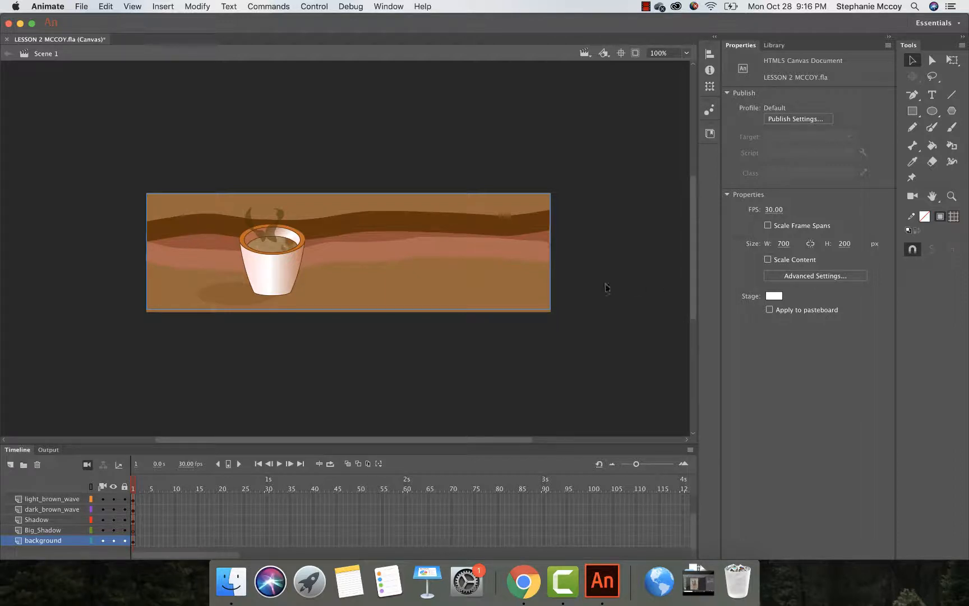
Try a wide flat oval across the banner's lower edge on the background layer and raise it slightly.
click(931, 112)
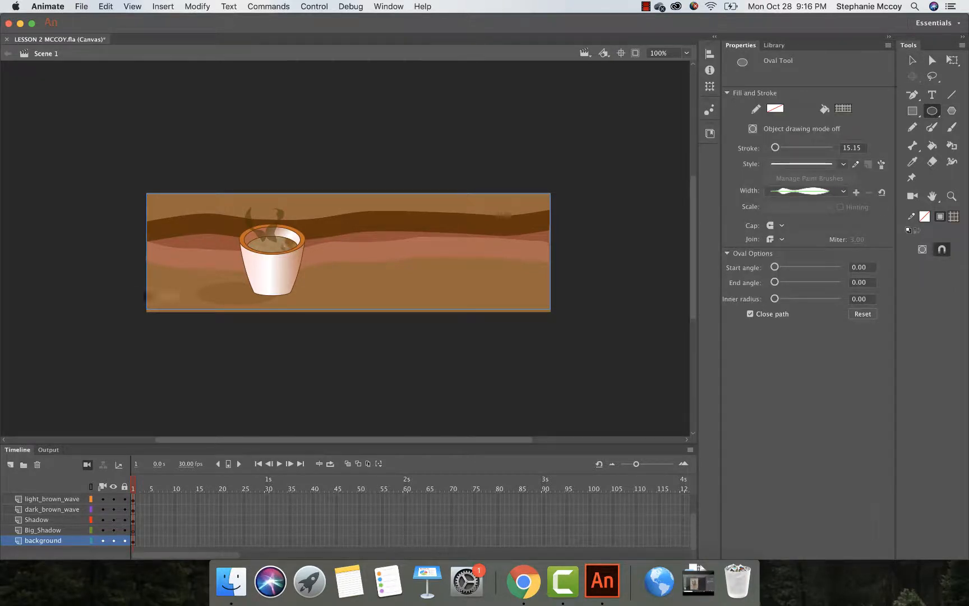
drag(136, 294, 572, 358)
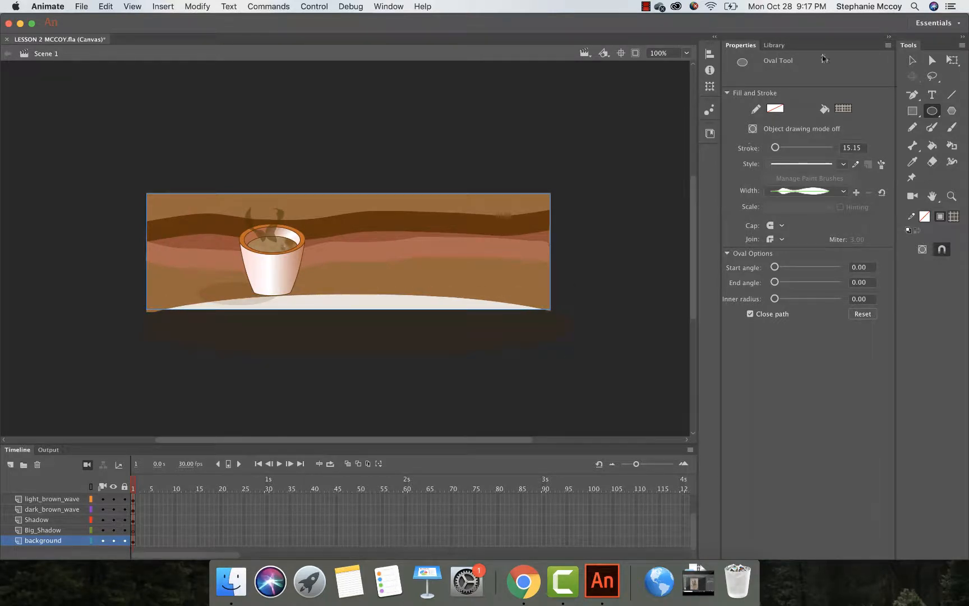
click(911, 61)
drag(391, 339, 391, 323)
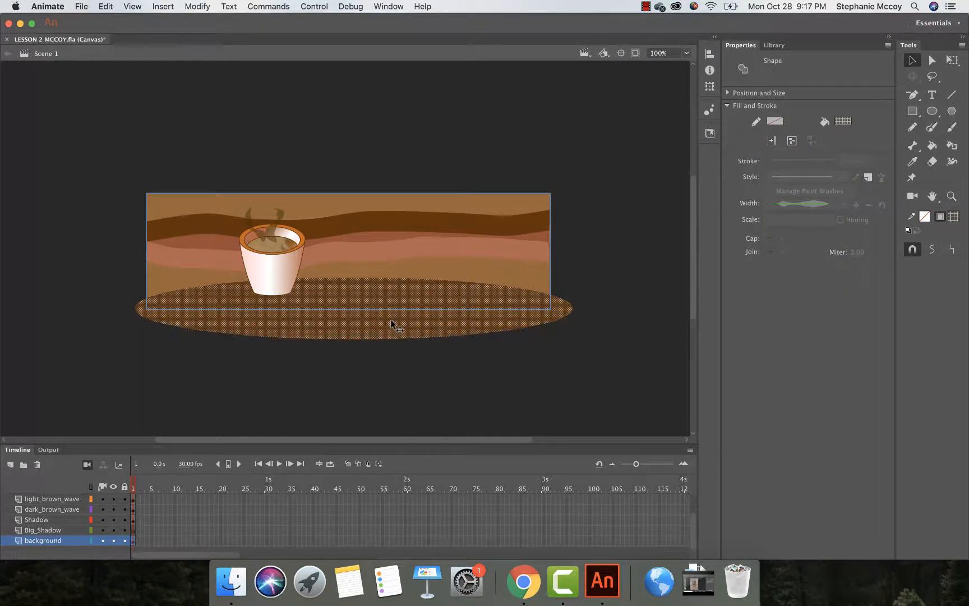
click(603, 262)
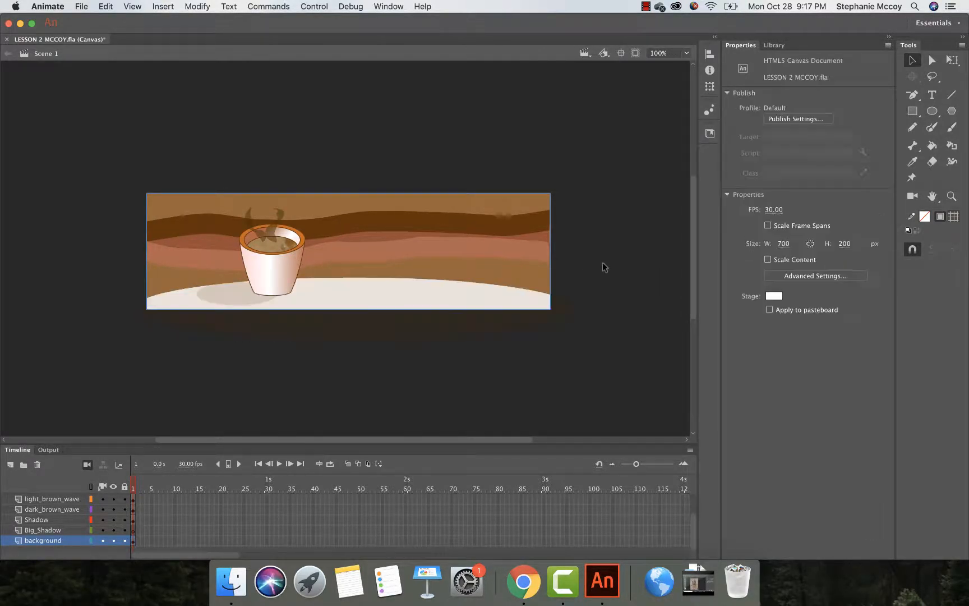
click(343, 297)
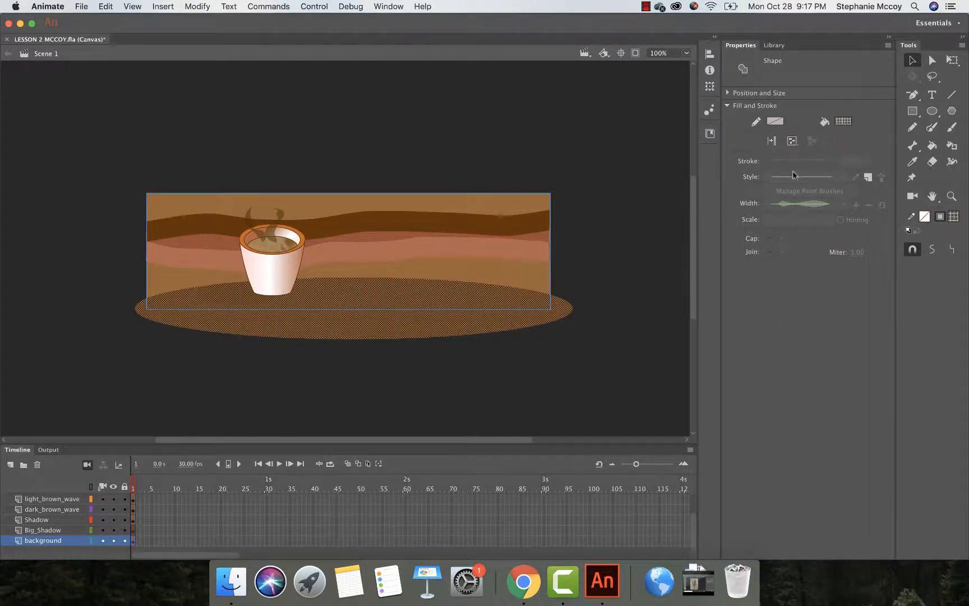
Undo the wide oval on the background layer together with its move and deletion.
click(39, 531)
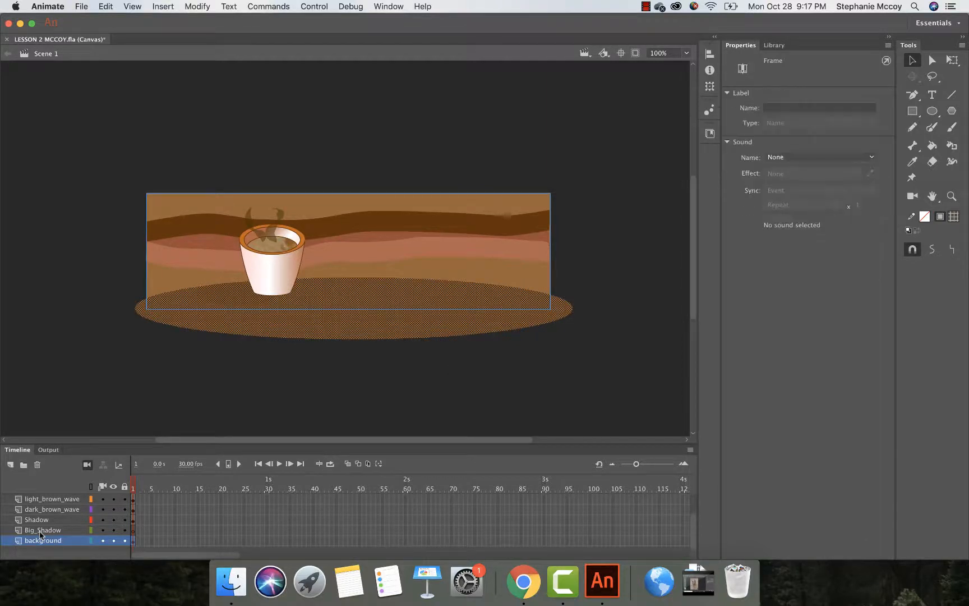
click(395, 307)
key(Delete)
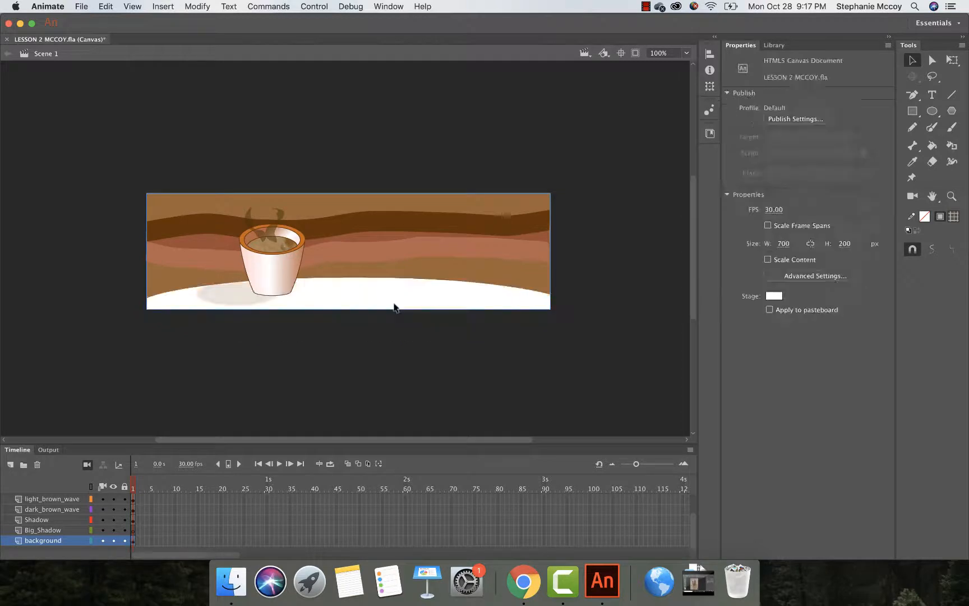
key(super+z)
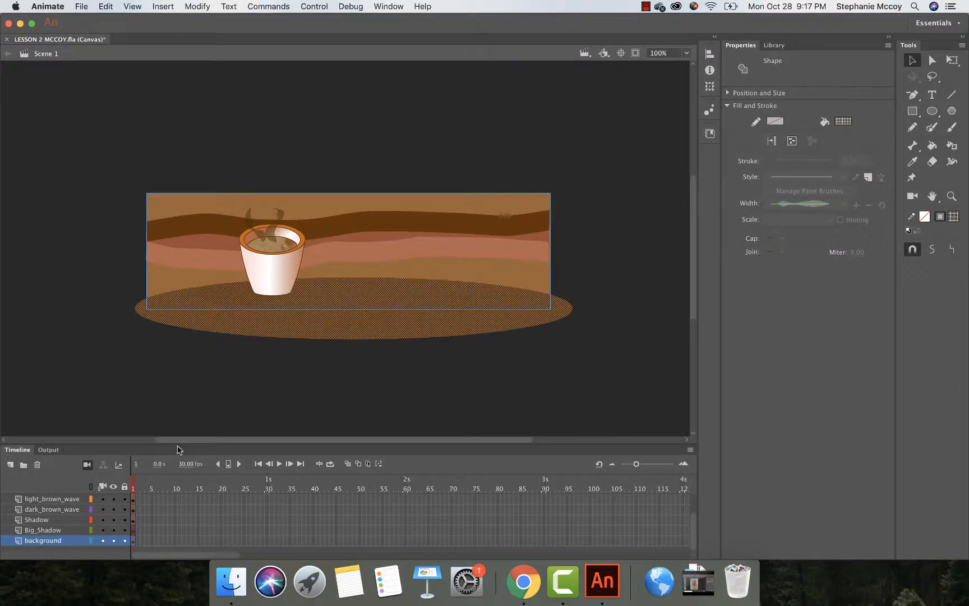
key(super+y)
key(super+z)
key(super+y)
key(super+z)
key(super+y)
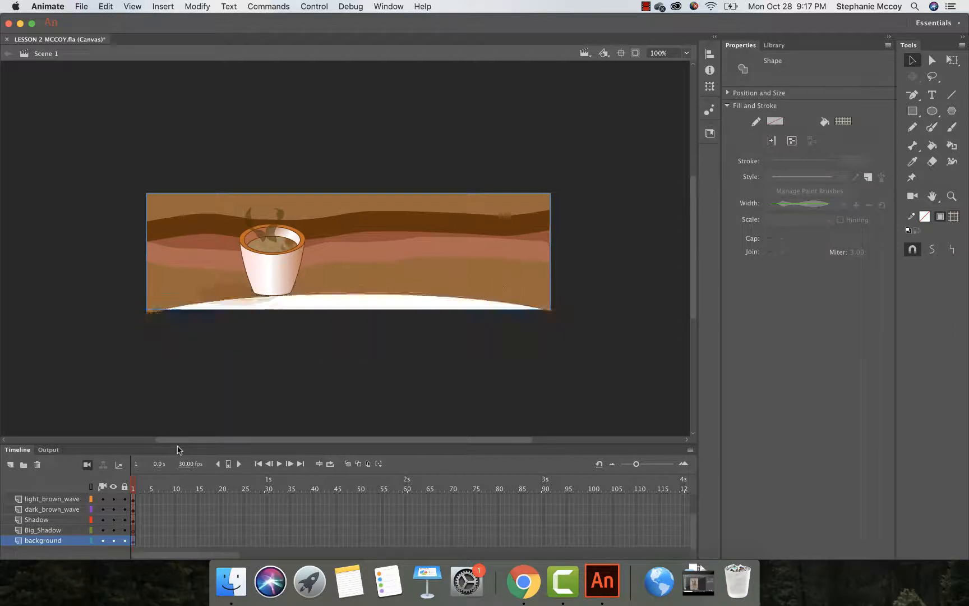
key(super+z)
key(super+y)
key(super+y)
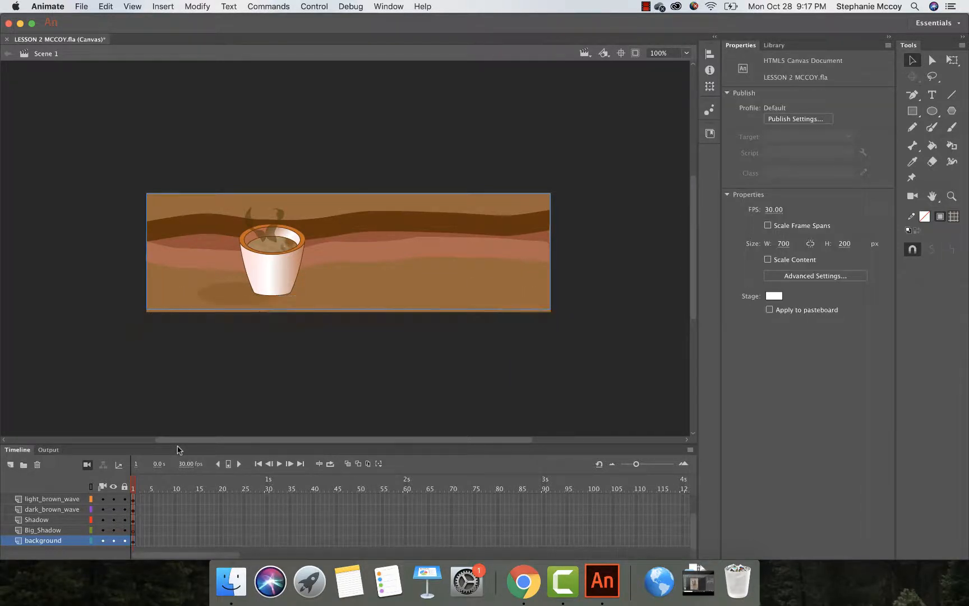
On the Big_Shadow layer, draw a wide flat oval spanning nearly the whole lower edge of the banner beneath the cup.
click(56, 530)
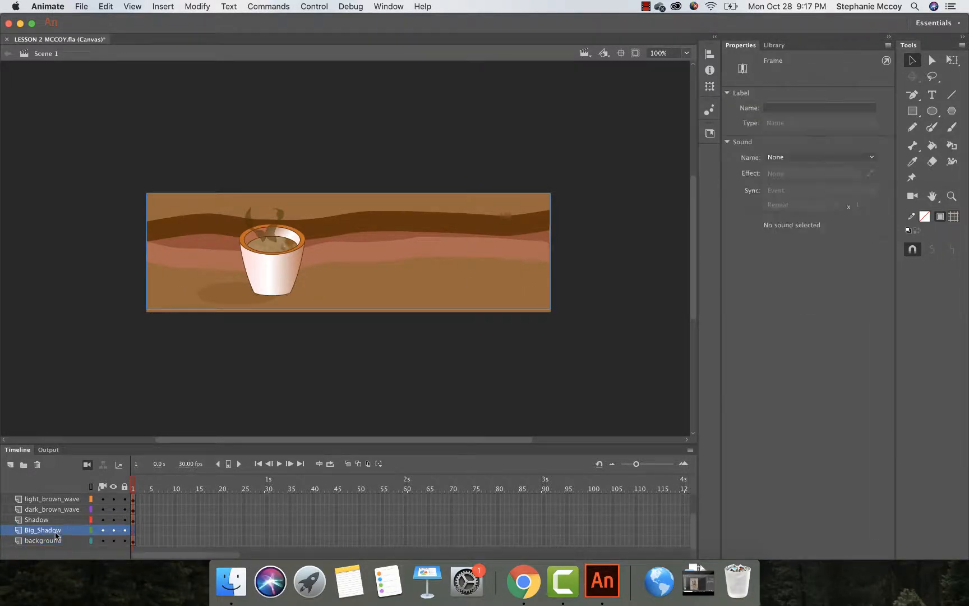
click(932, 112)
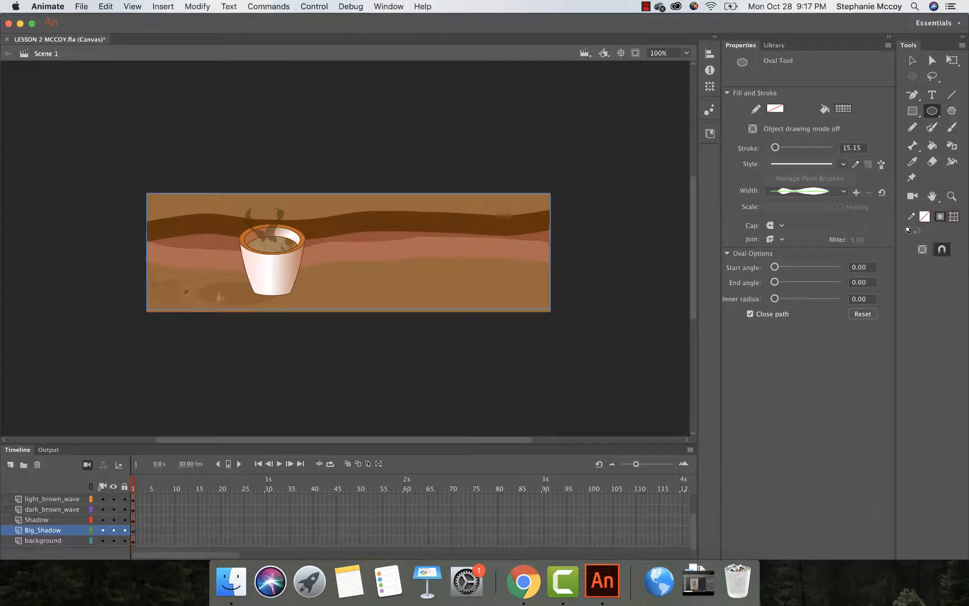
drag(220, 296, 566, 339)
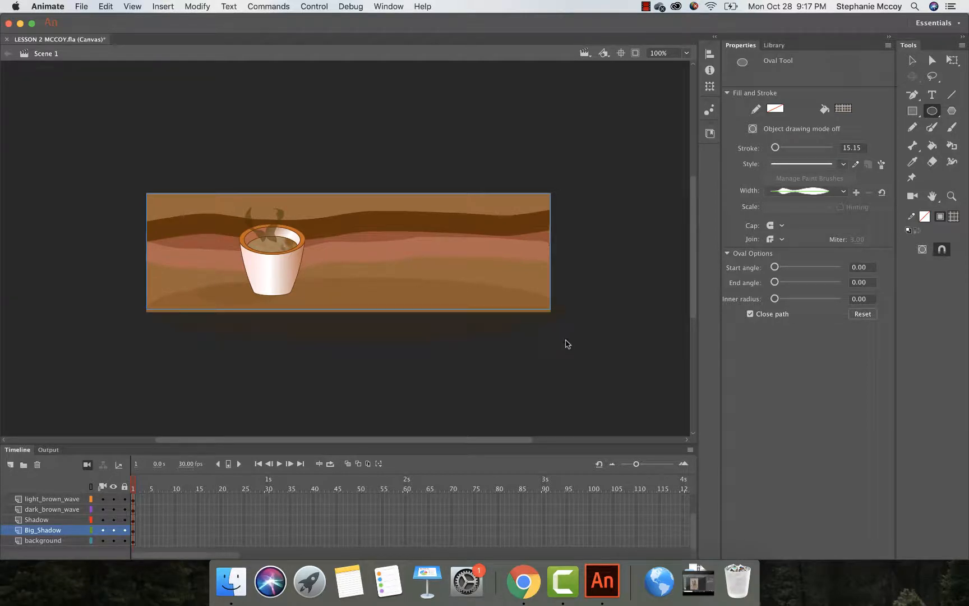
click(912, 60)
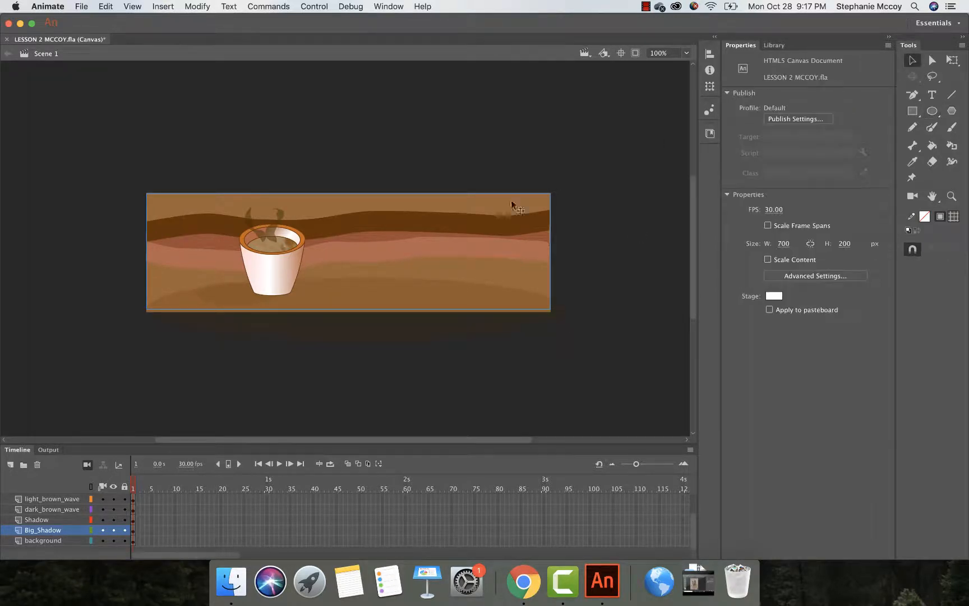
click(386, 296)
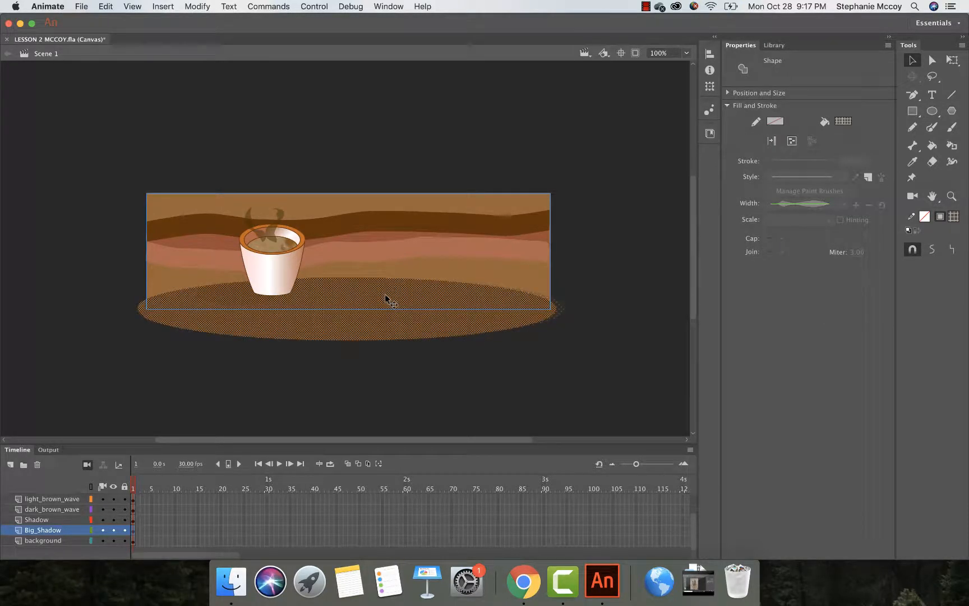
click(610, 276)
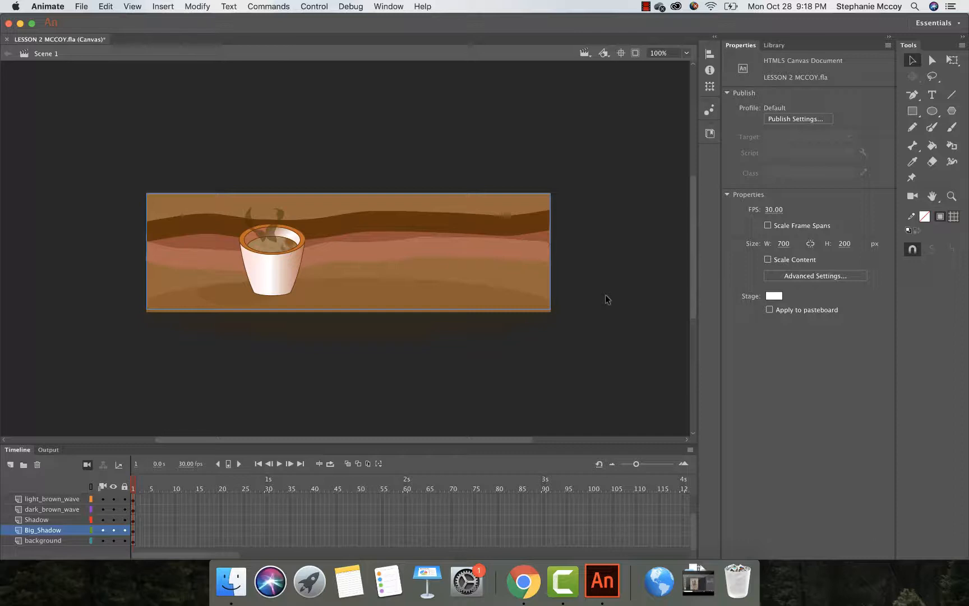
Switch to Chrome to view the finished sample banner again.
click(523, 582)
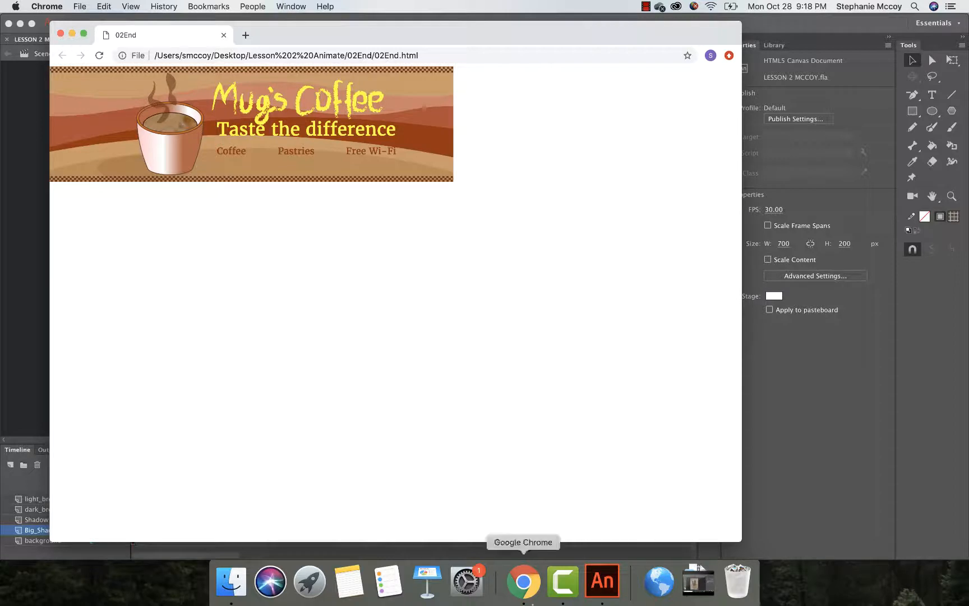
Switch back to Animate, add a layer named Chalk, and move it above light_brown_wave to the top of the layer stack.
click(602, 581)
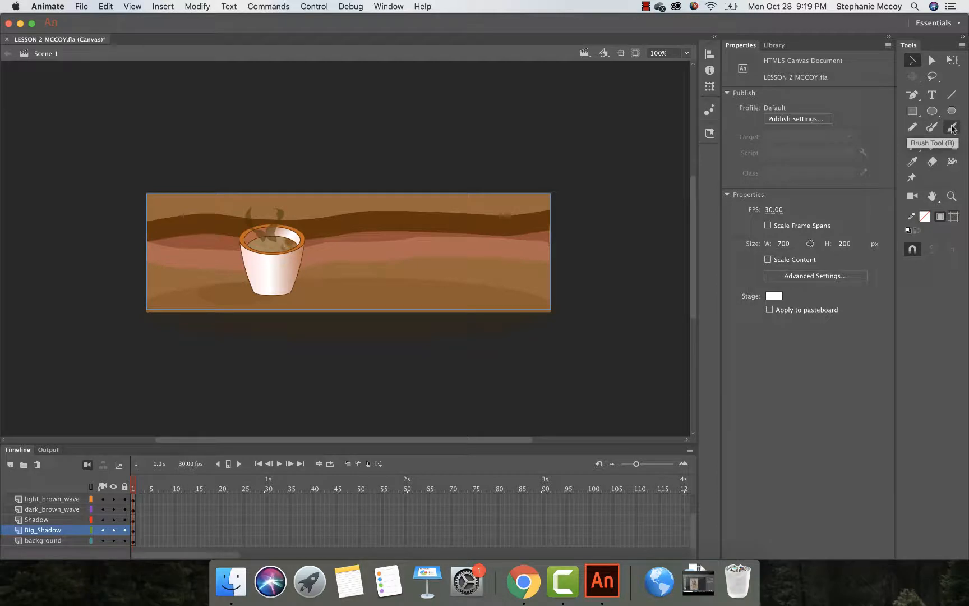
click(932, 127)
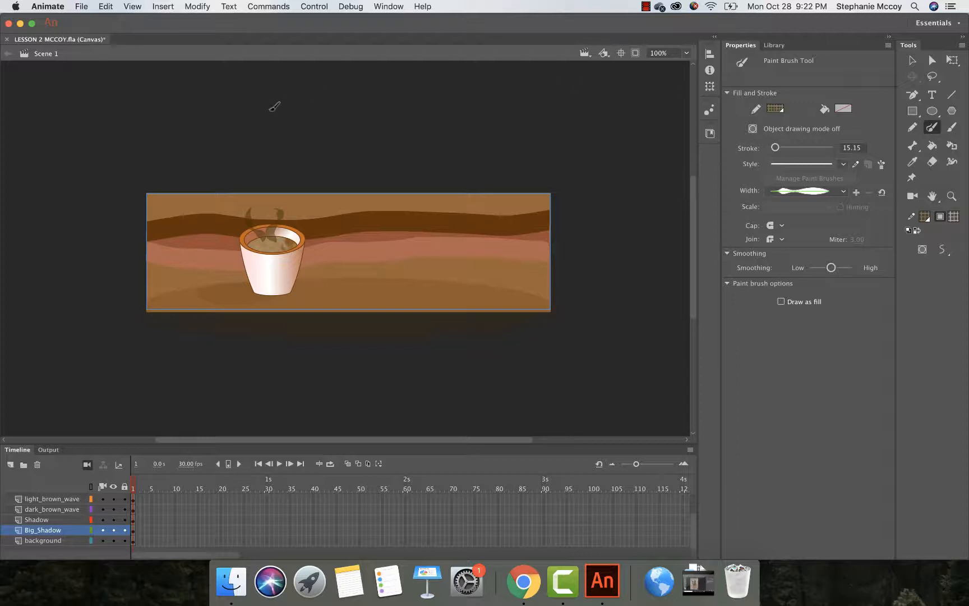
click(10, 465)
double_click(51, 530)
text(Chalk)
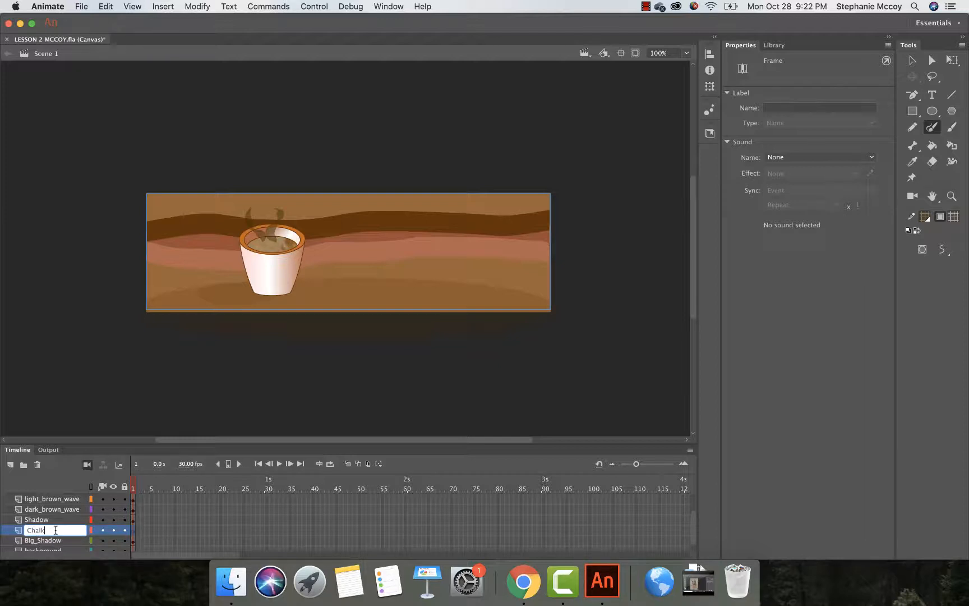
click(18, 531)
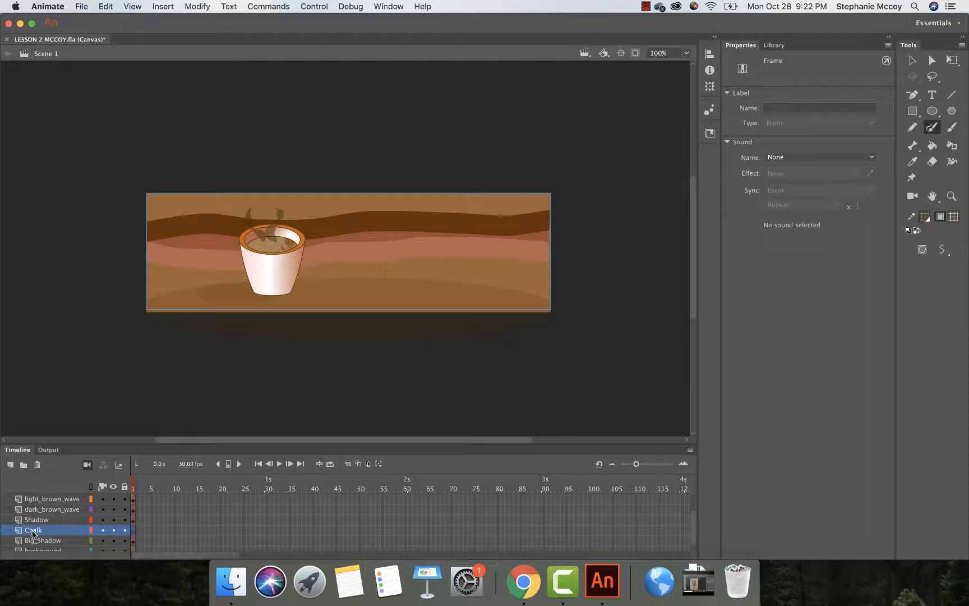
drag(32, 532, 40, 498)
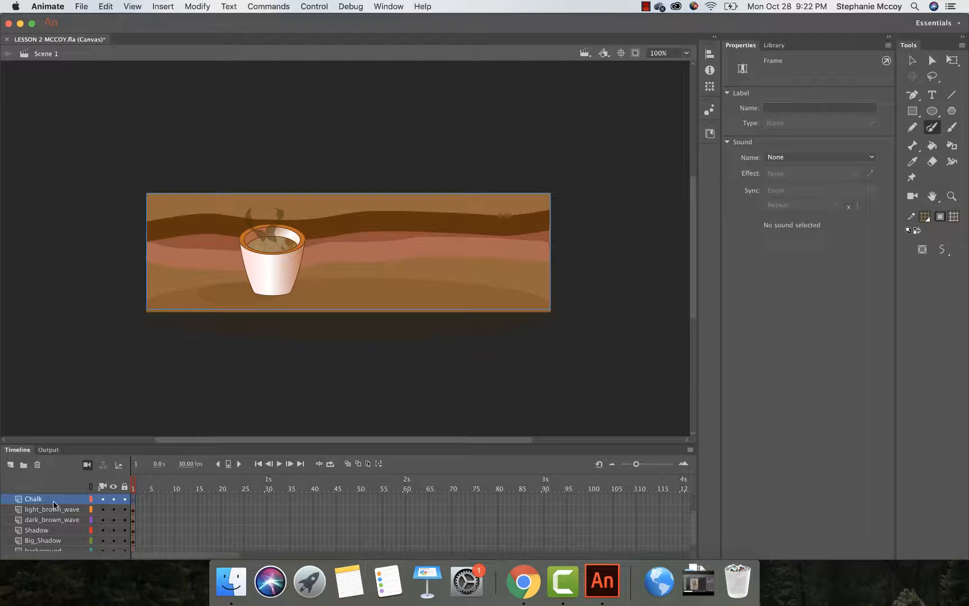
Give the Paint Brush tool a yellow stroke colour and set its stroke size to 15.
click(930, 127)
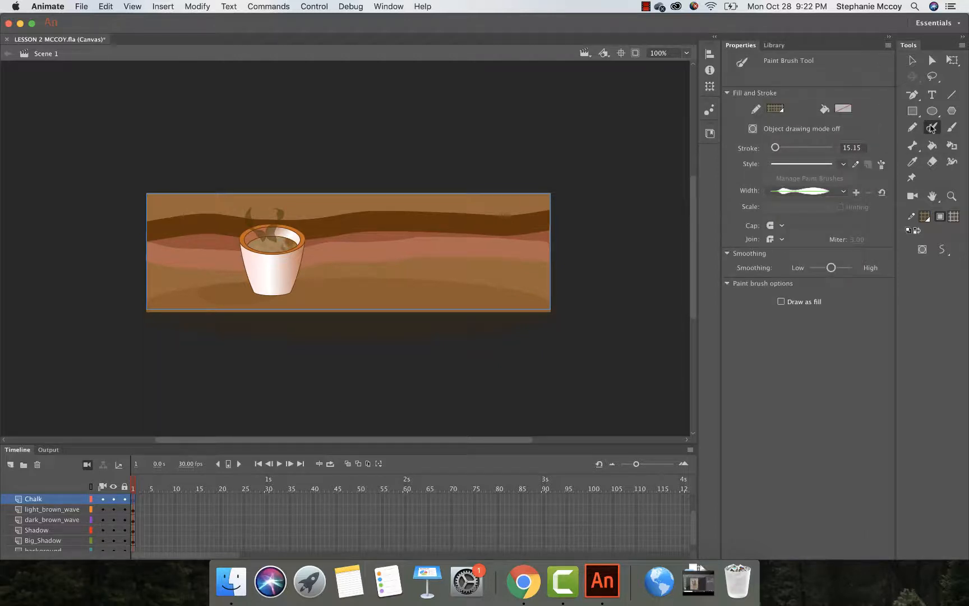
click(775, 110)
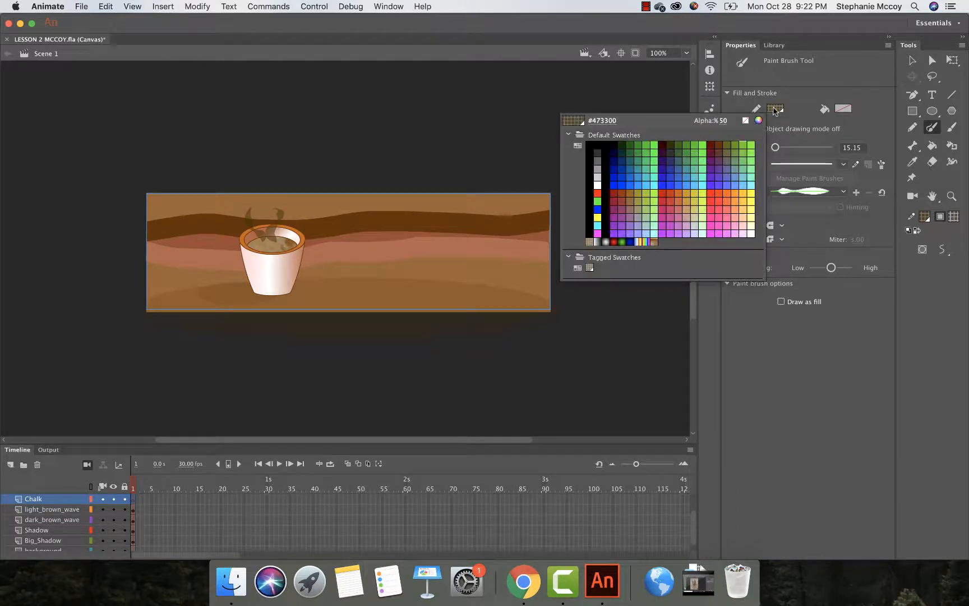
click(752, 199)
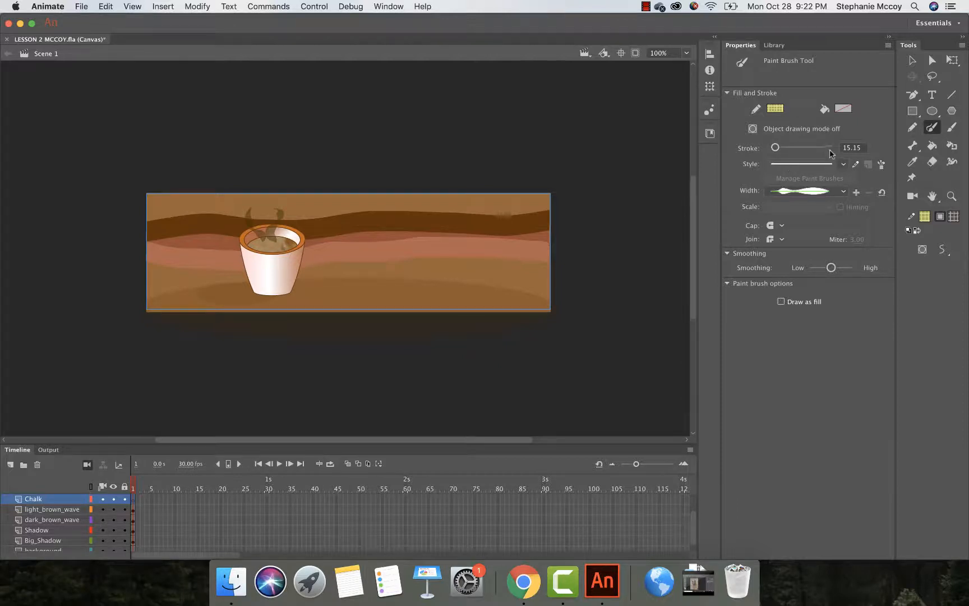
click(861, 148)
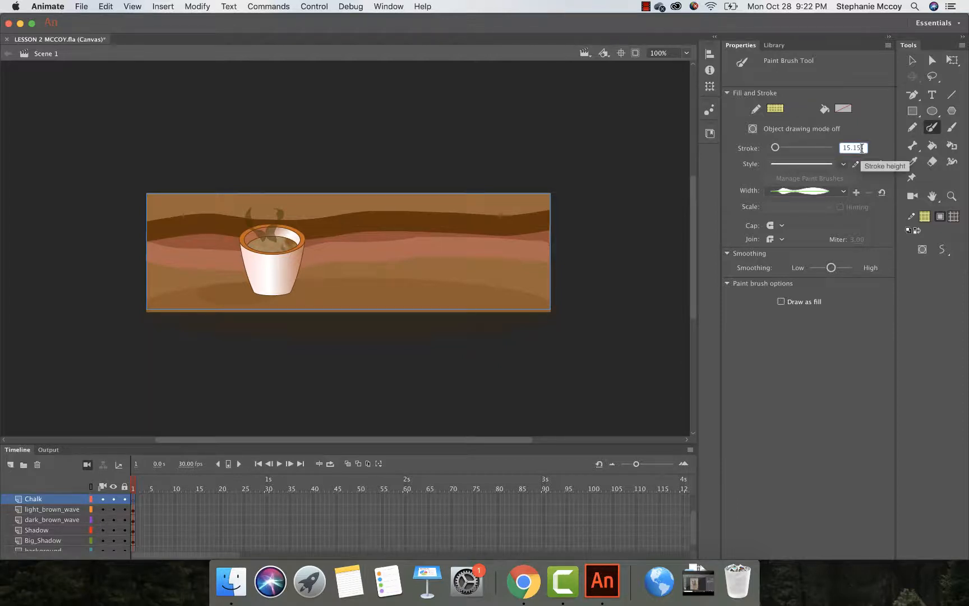
key(BackSpace)
key(BackSpace)
key(BackSpace)
key(Return)
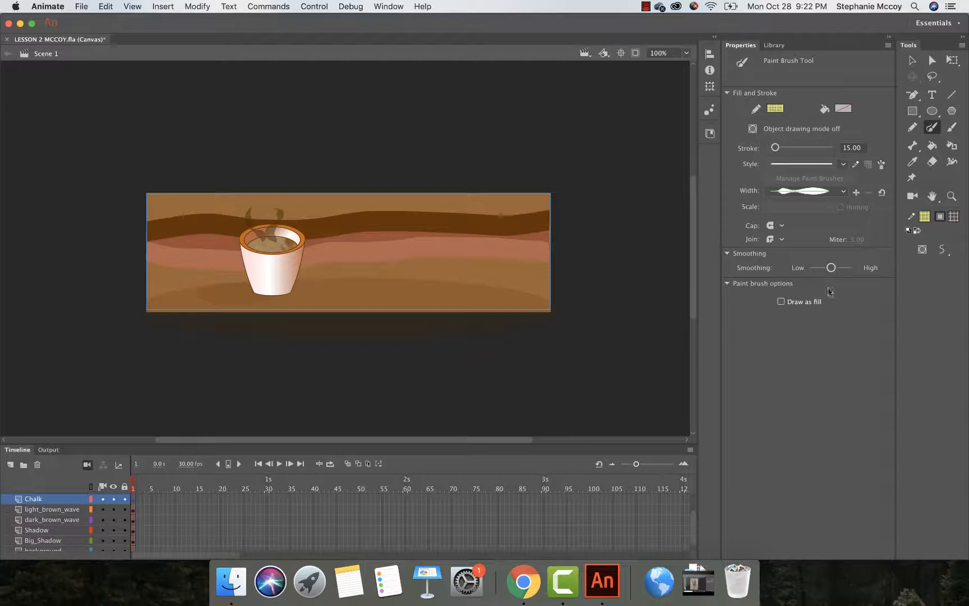
Open the Brush Library and look through its brush categories, from Arrows to Vector Pack.
click(881, 164)
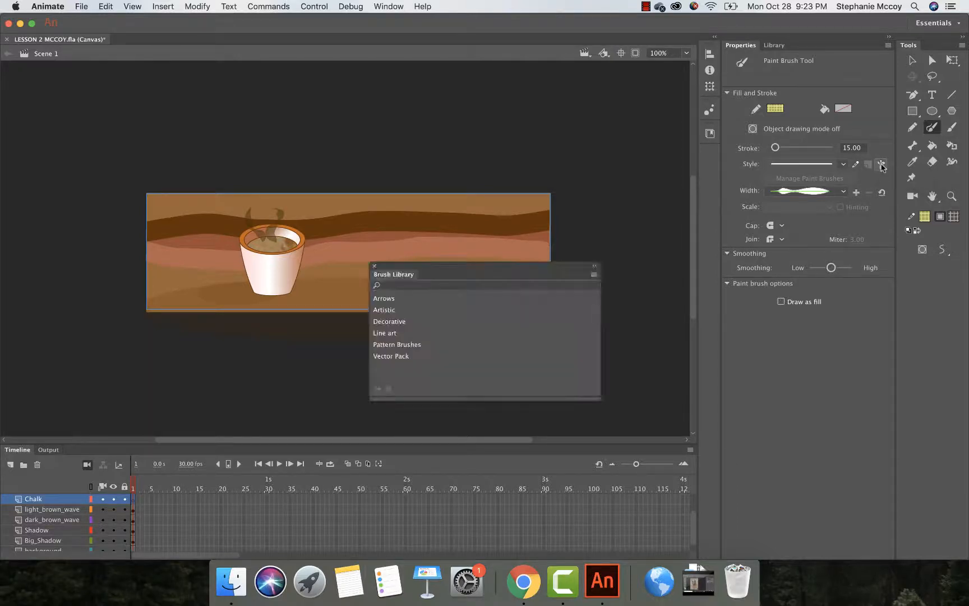
click(386, 298)
click(386, 310)
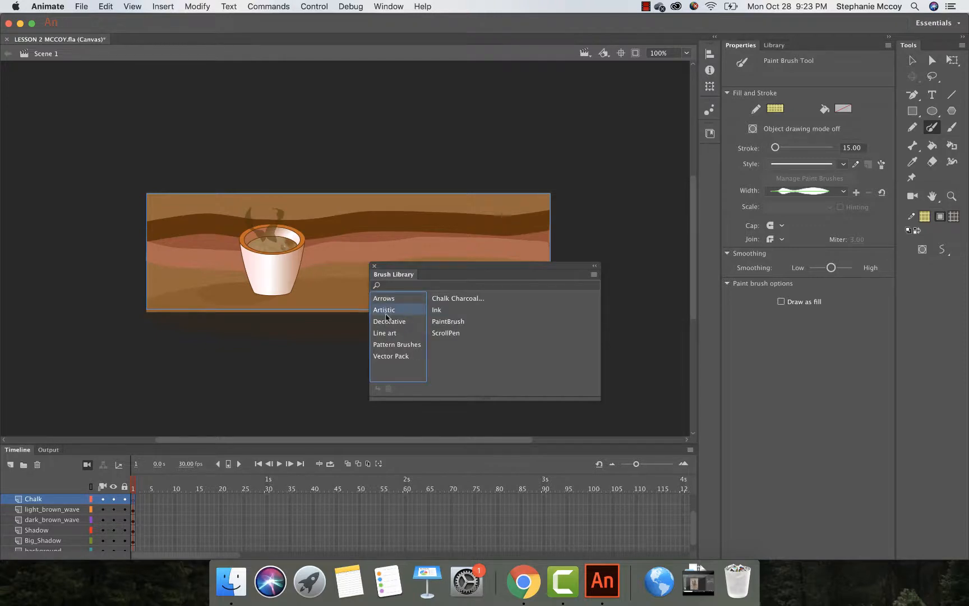
click(388, 321)
click(386, 335)
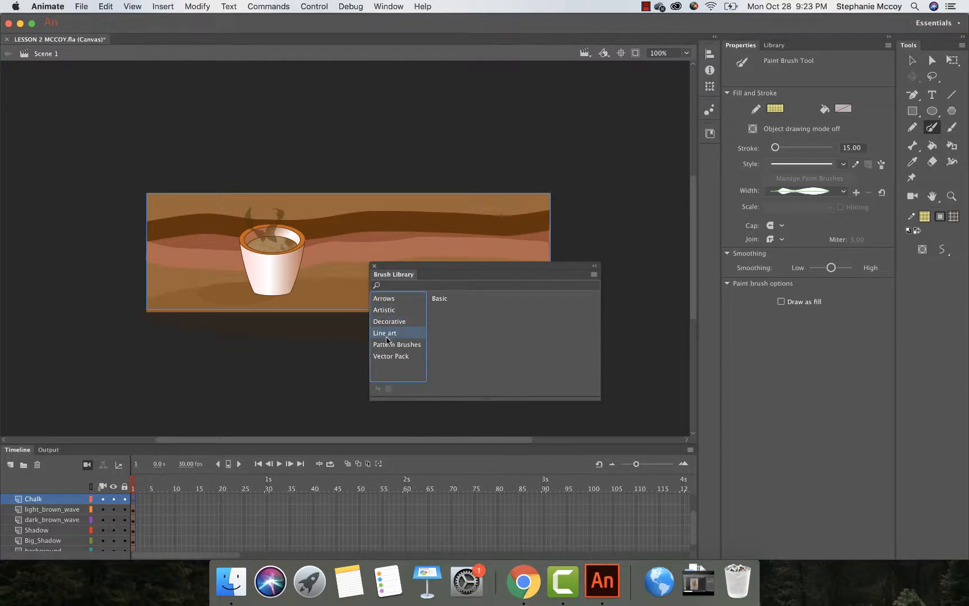
click(386, 345)
click(387, 358)
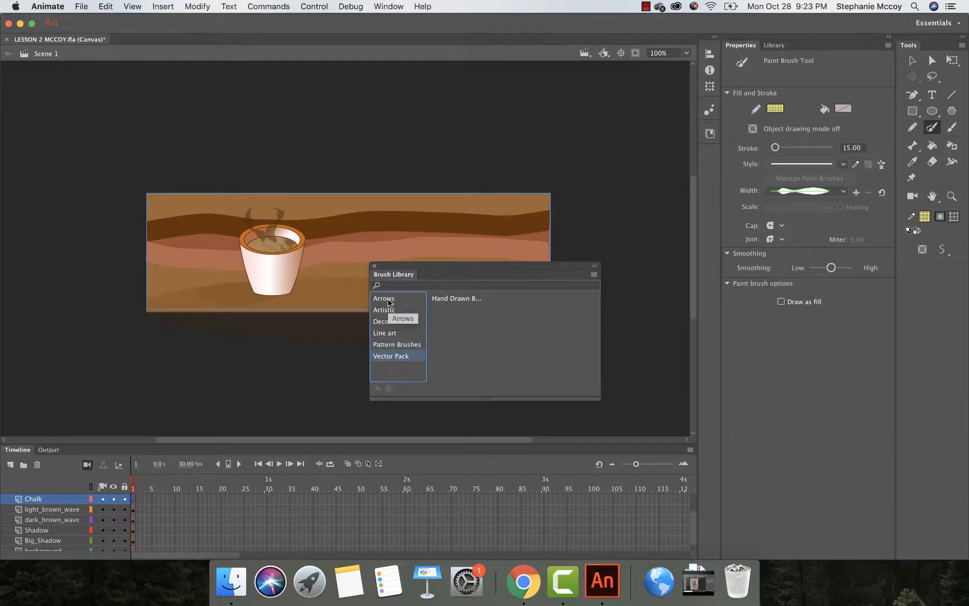
click(388, 302)
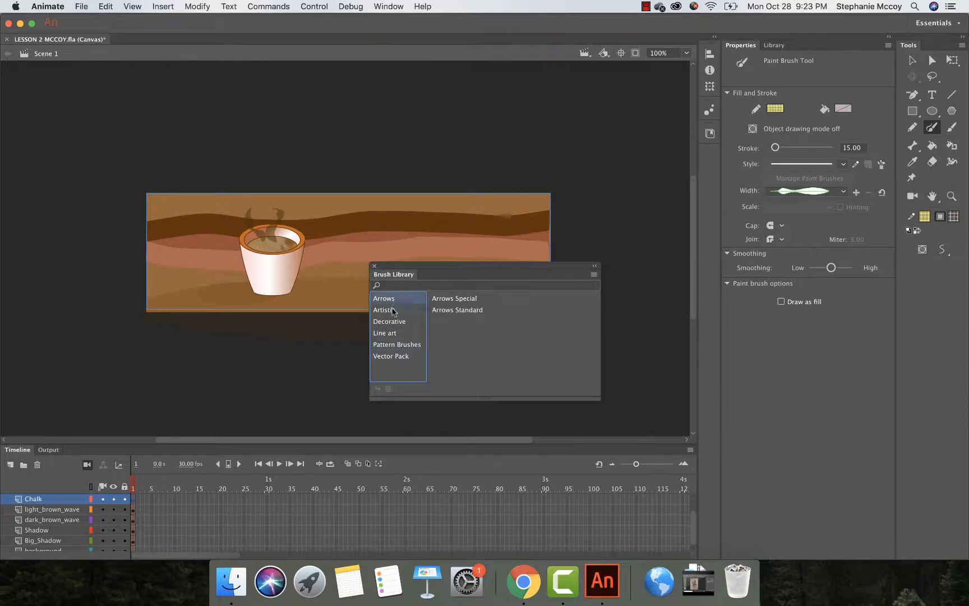
Apply the Charcoal - Thick brush from the Artistic category's Chalk Charcoal set as the stroke style and collapse the Brush Library.
click(395, 311)
click(441, 300)
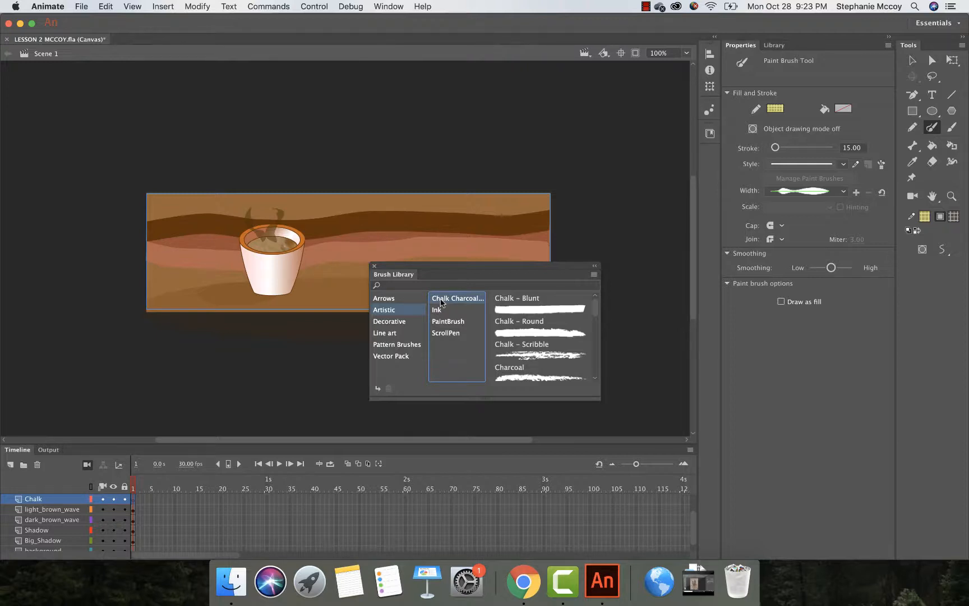
scroll(530, 350, down, 3)
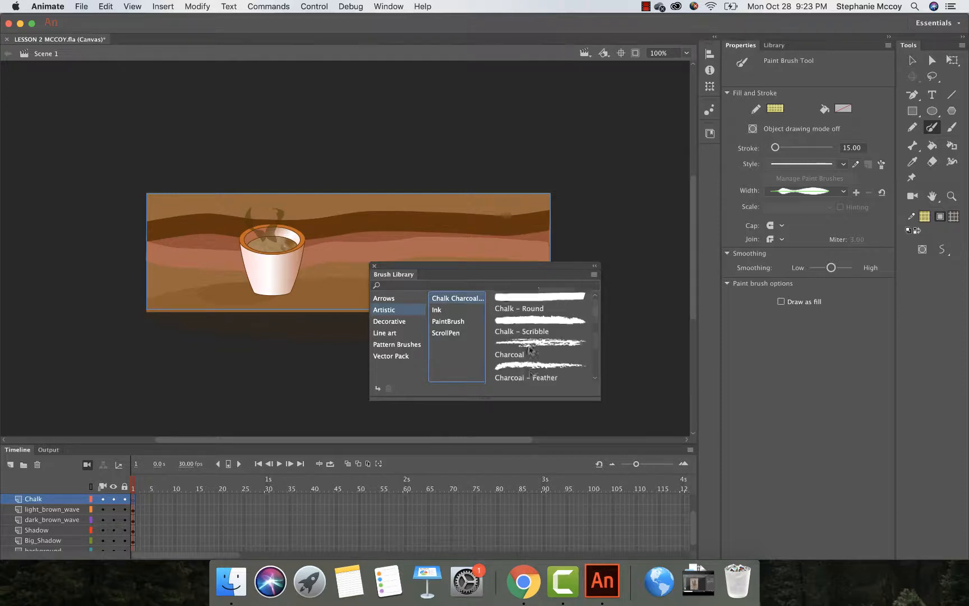
scroll(529, 349, down, 3)
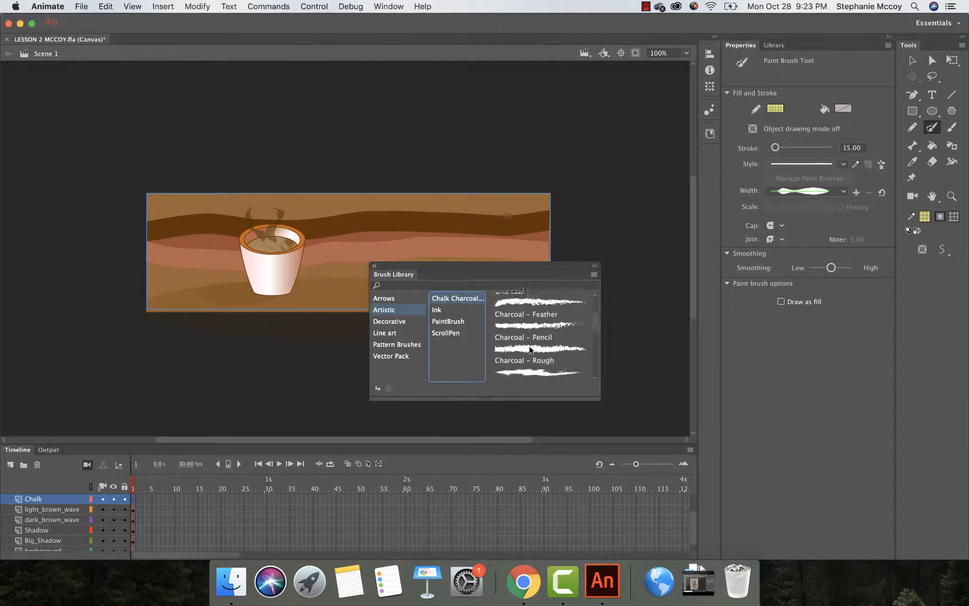
scroll(529, 349, down, 4)
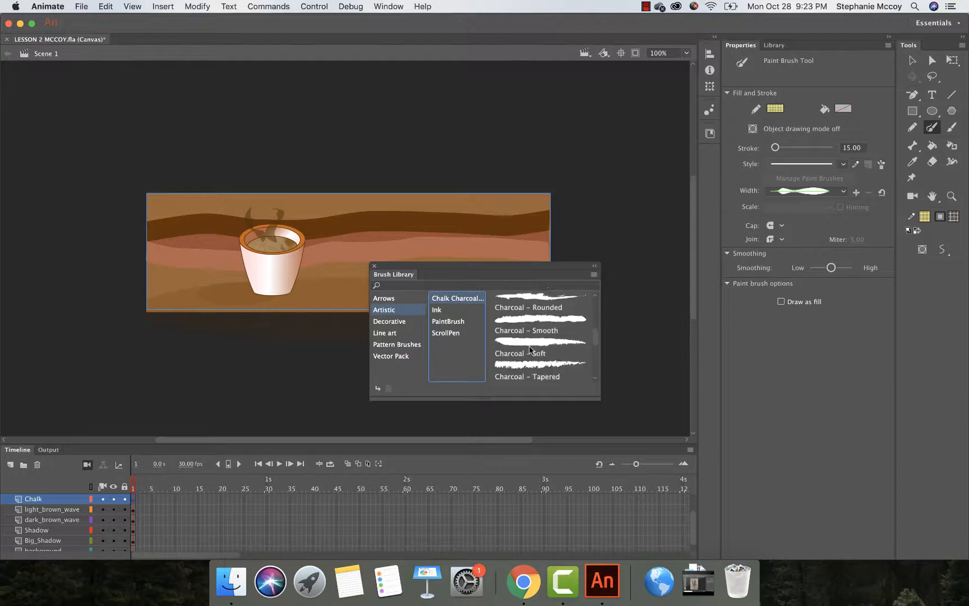
scroll(530, 349, down, 2)
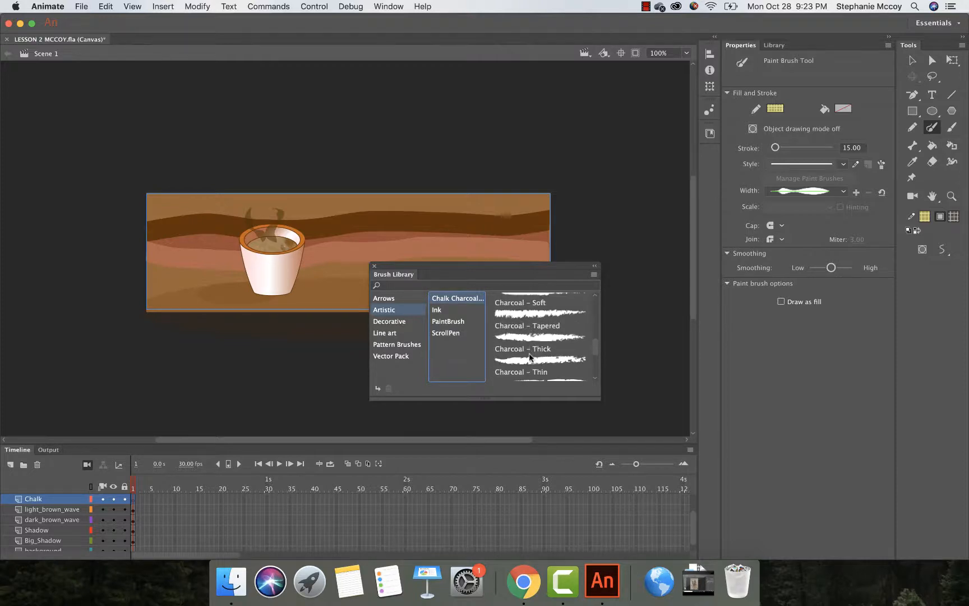
click(530, 353)
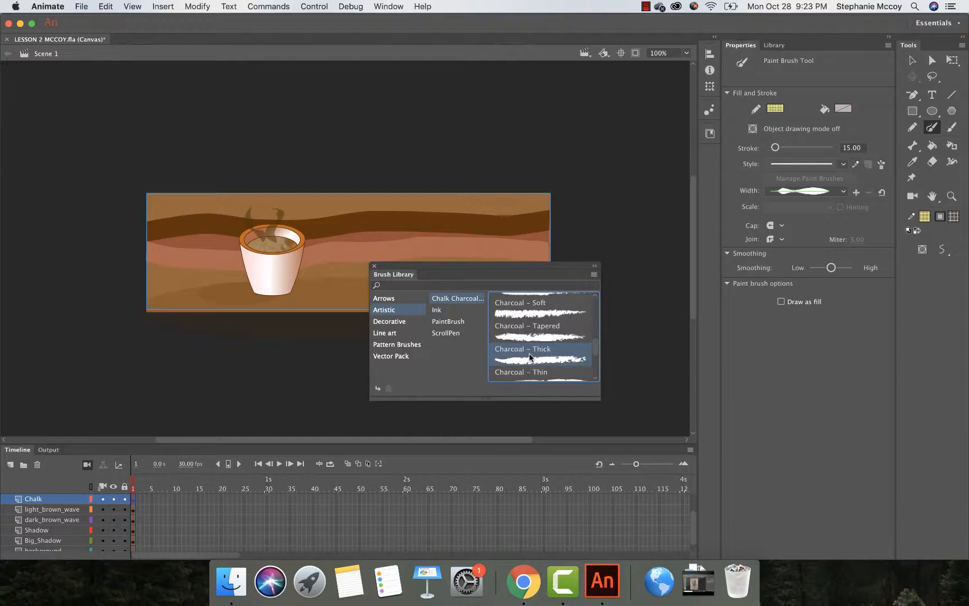
double_click(529, 352)
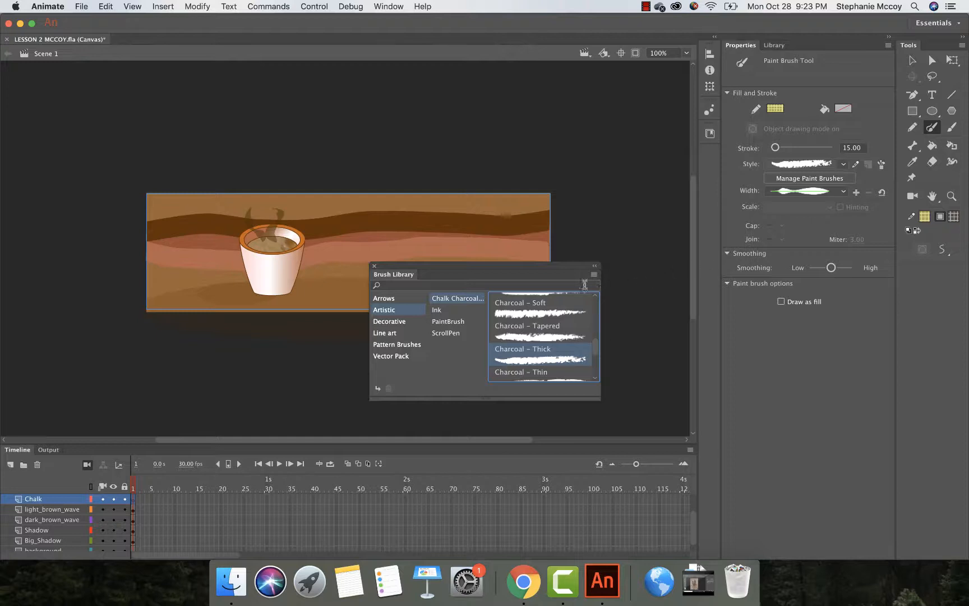
click(595, 269)
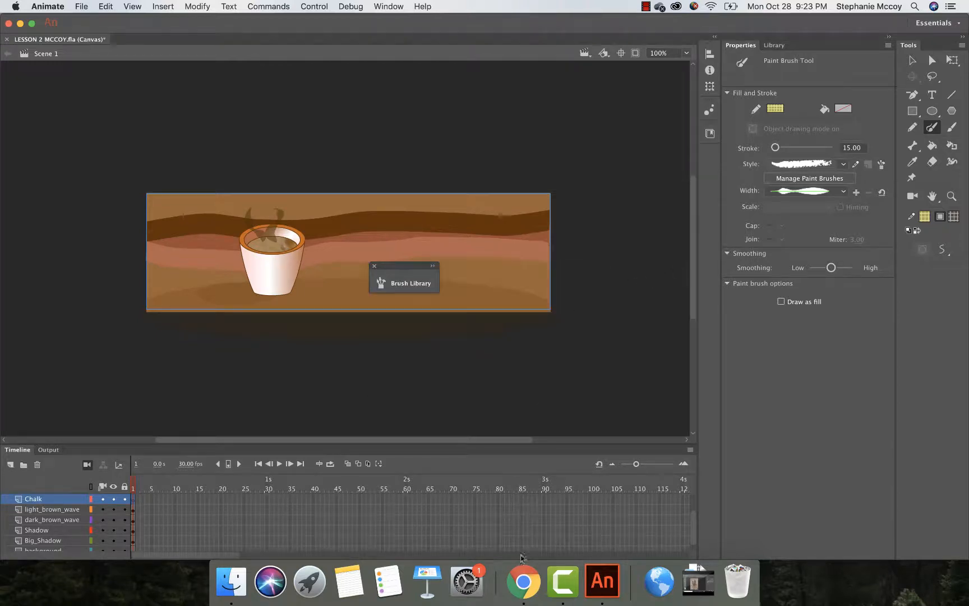
Check the sample banner in Chrome, return to Animate, close the Brush Library, and handwrite "Mug's" beside the cup on the Chalk layer.
click(521, 579)
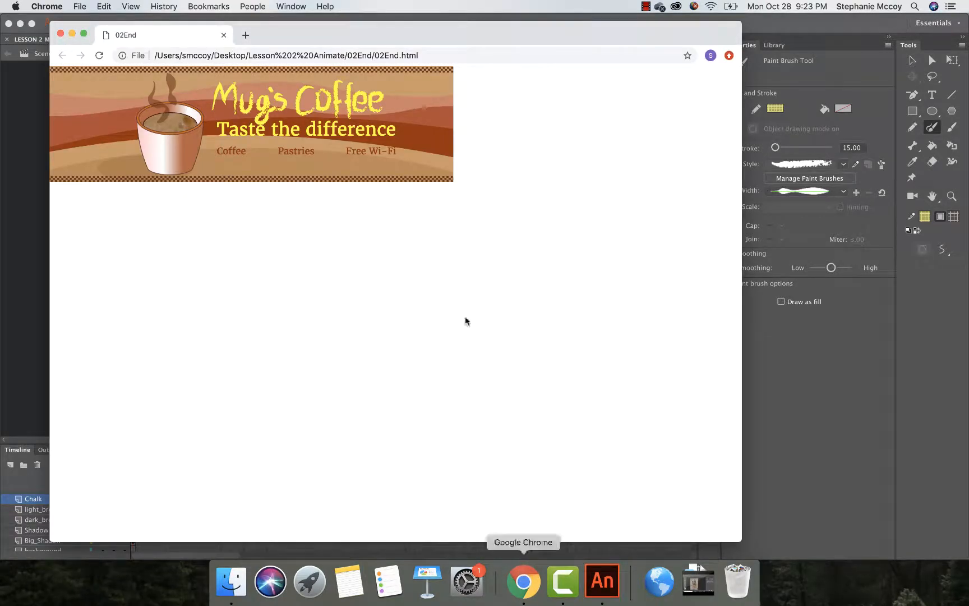
click(602, 580)
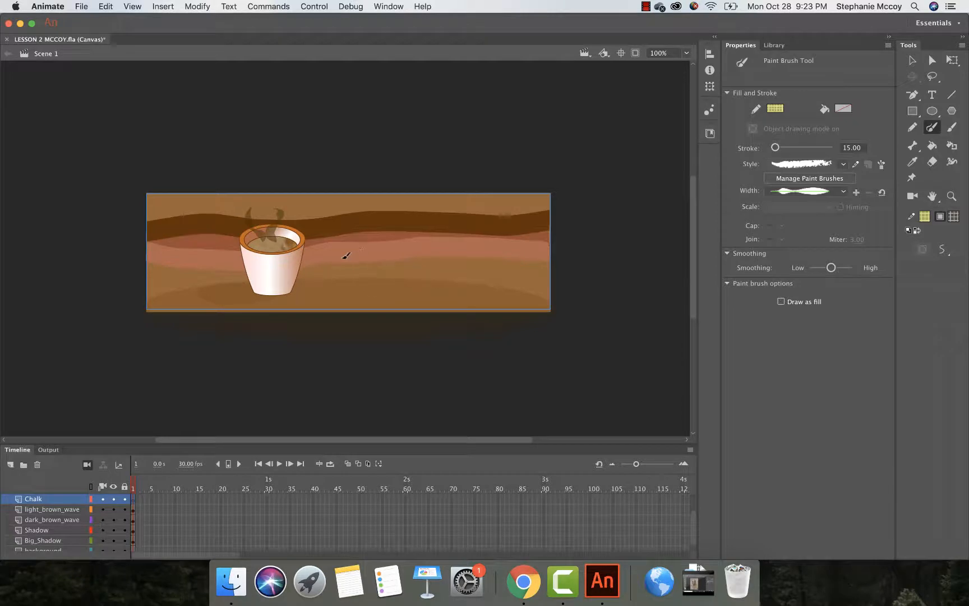
click(375, 265)
mouse_move(334, 250)
mouse_down()
mouse_move(338, 203)
mouse_move(352, 236)
mouse_move(355, 198)
mouse_move(368, 249)
mouse_move(370, 238)
mouse_move(384, 244)
mouse_move(388, 218)
mouse_move(403, 246)
mouse_move(410, 226)
mouse_move(409, 264)
mouse_move(396, 268)
mouse_move(383, 248)
mouse_up()
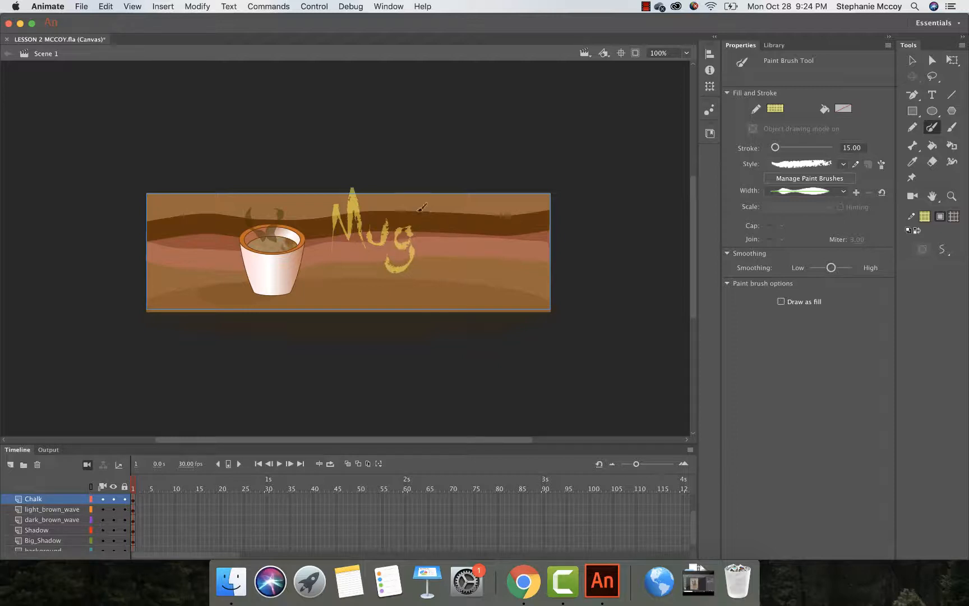
drag(419, 217, 433, 251)
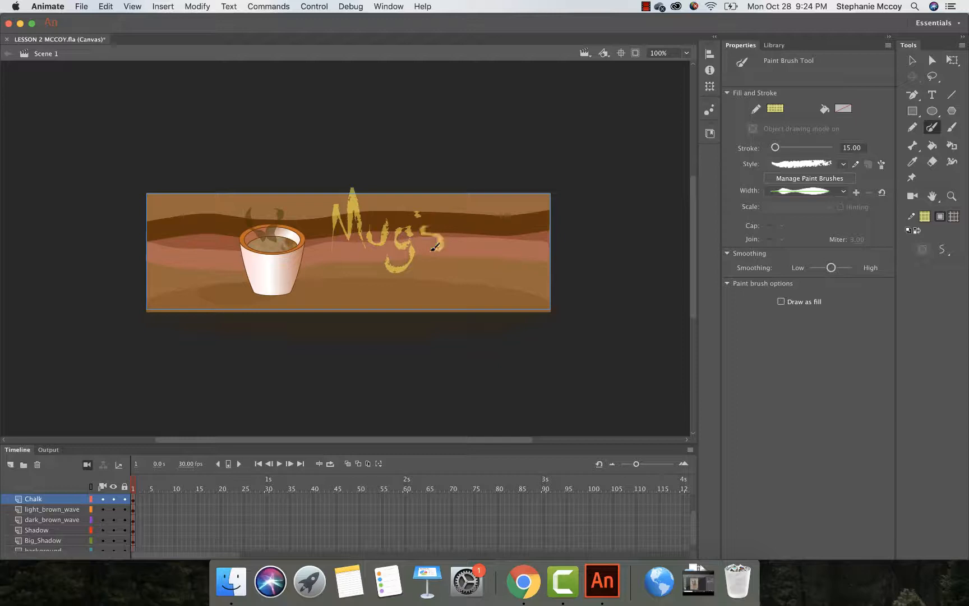
Compare with the sample in Chrome, return to Animate, and handwrite "Coffee" after "Mug's" up to the banner's far edge.
click(522, 583)
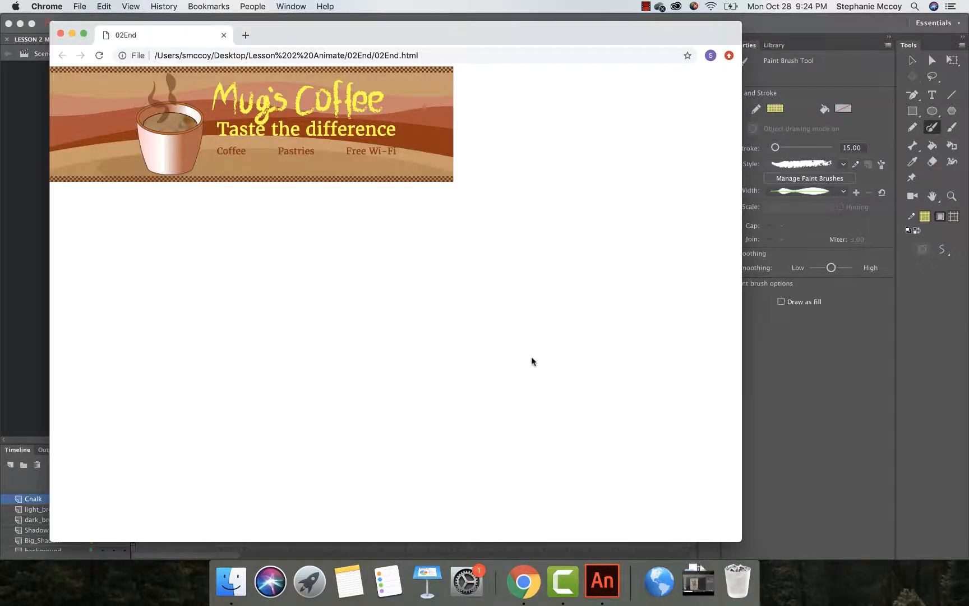
click(602, 582)
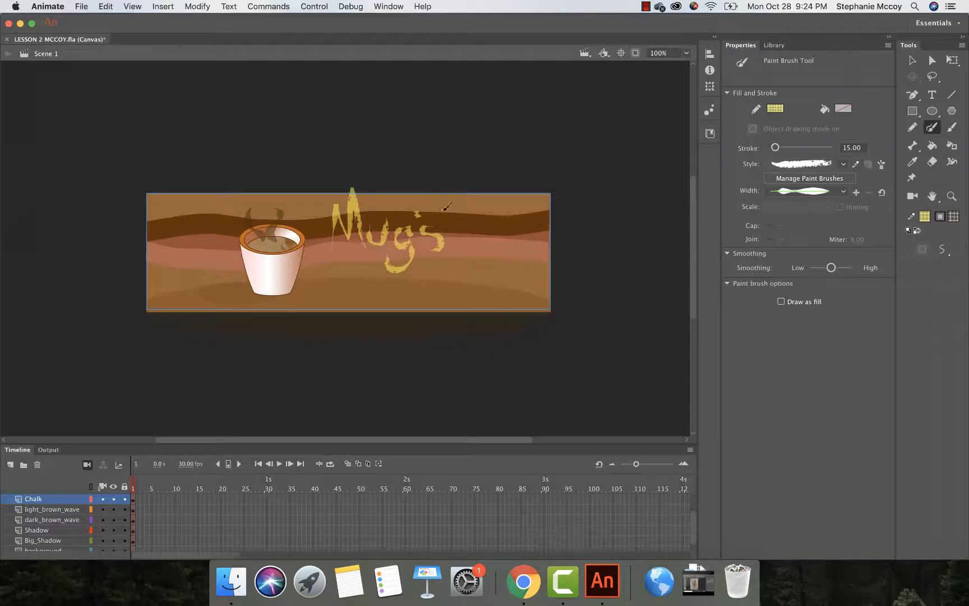
mouse_move(470, 229)
mouse_down()
mouse_move(461, 246)
mouse_move(473, 254)
mouse_move(490, 246)
mouse_move(483, 243)
mouse_move(494, 252)
mouse_move(508, 231)
mouse_move(502, 247)
mouse_move(510, 246)
mouse_move(524, 223)
mouse_move(536, 225)
mouse_move(520, 255)
mouse_move(532, 259)
mouse_move(532, 238)
mouse_move(549, 258)
mouse_up()
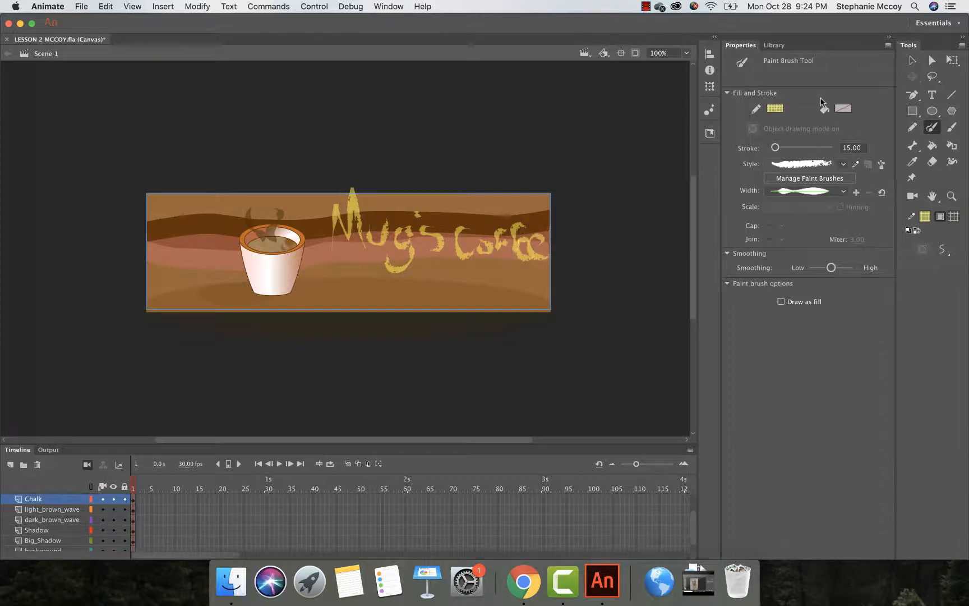
Select part of the brushed lettering with the Selection tool and open its stroke colour for editing.
click(912, 60)
click(440, 241)
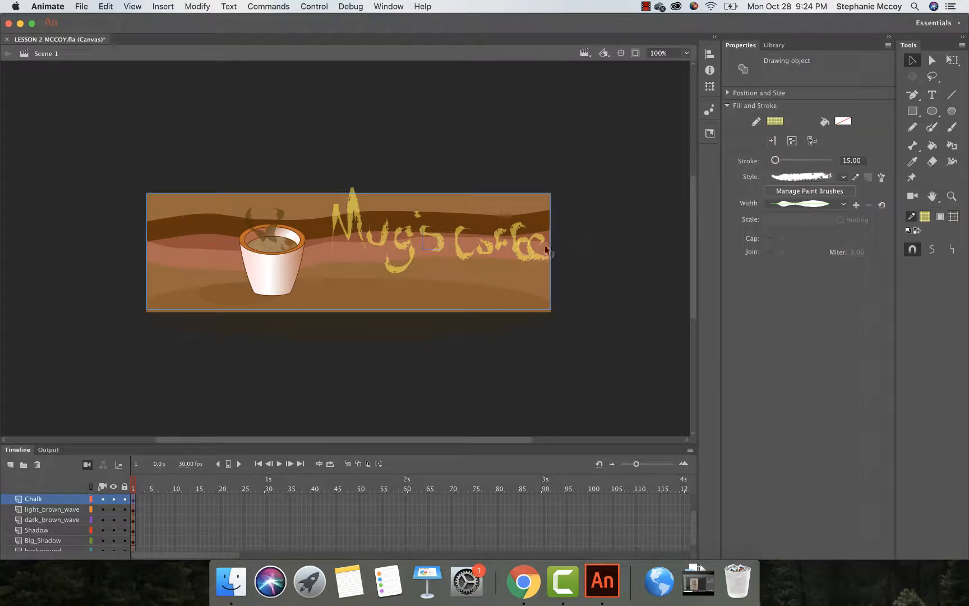
double_click(460, 250)
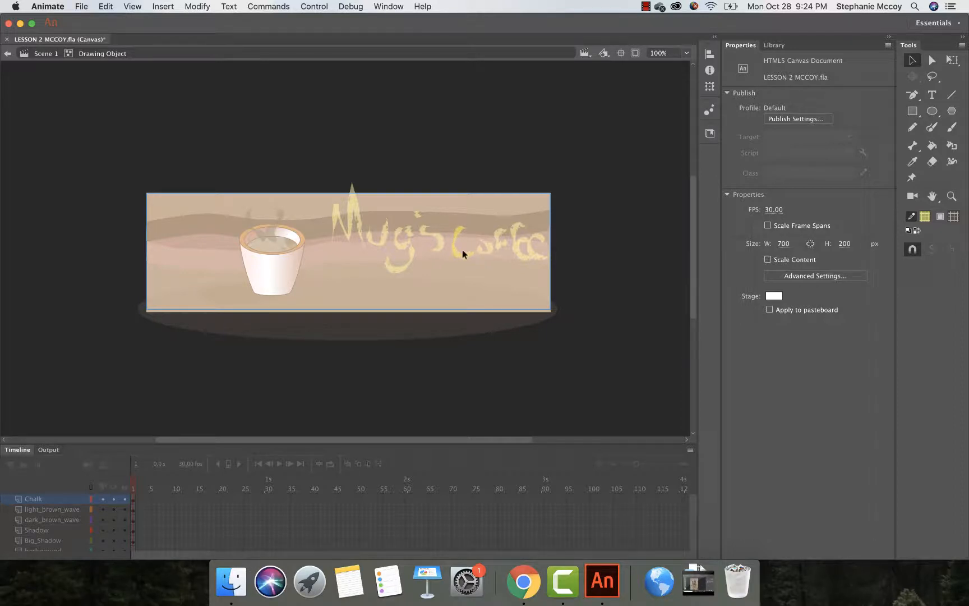
double_click(593, 258)
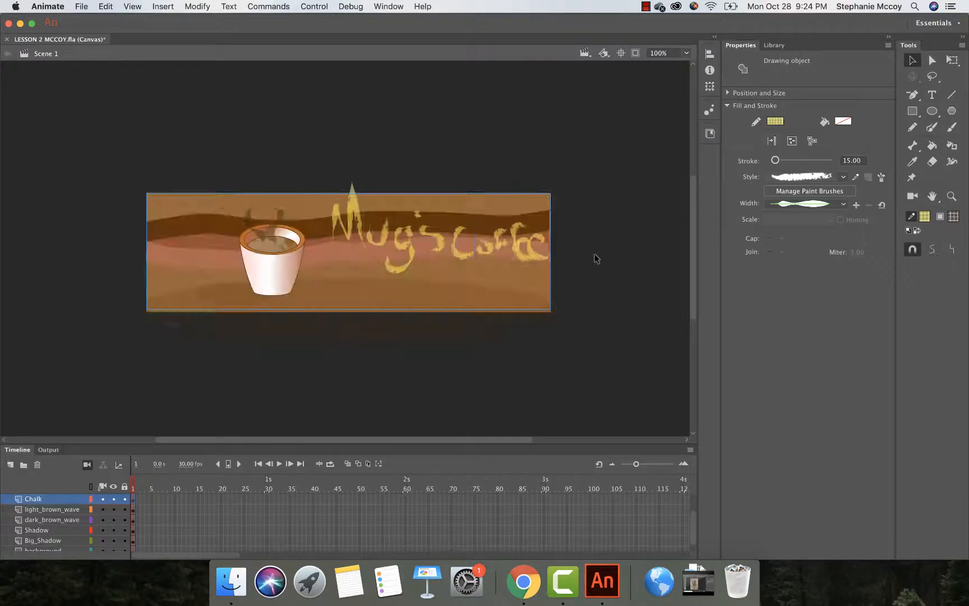
click(773, 122)
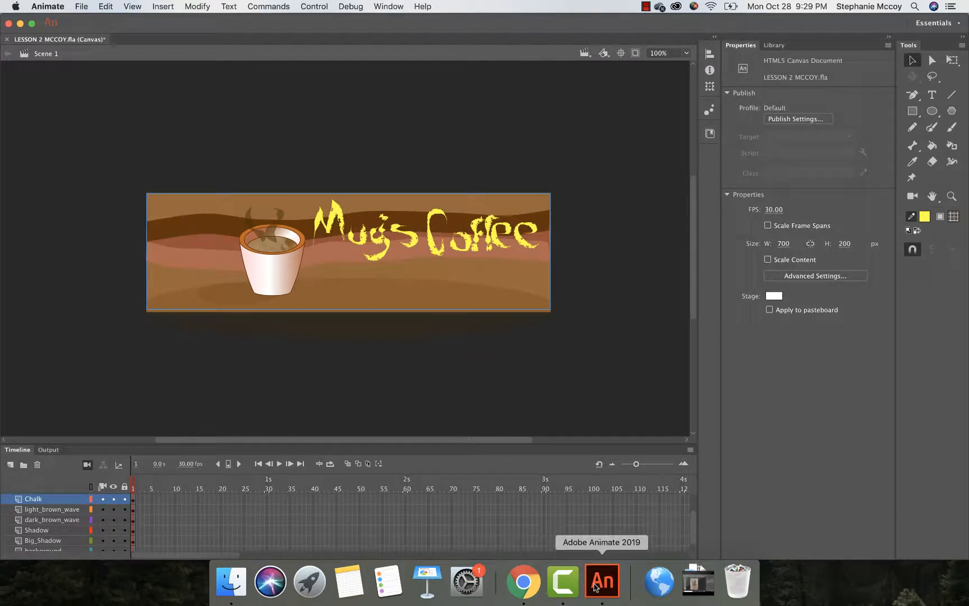
Switch to Chrome to compare the lettering with the finished sample banner.
click(524, 581)
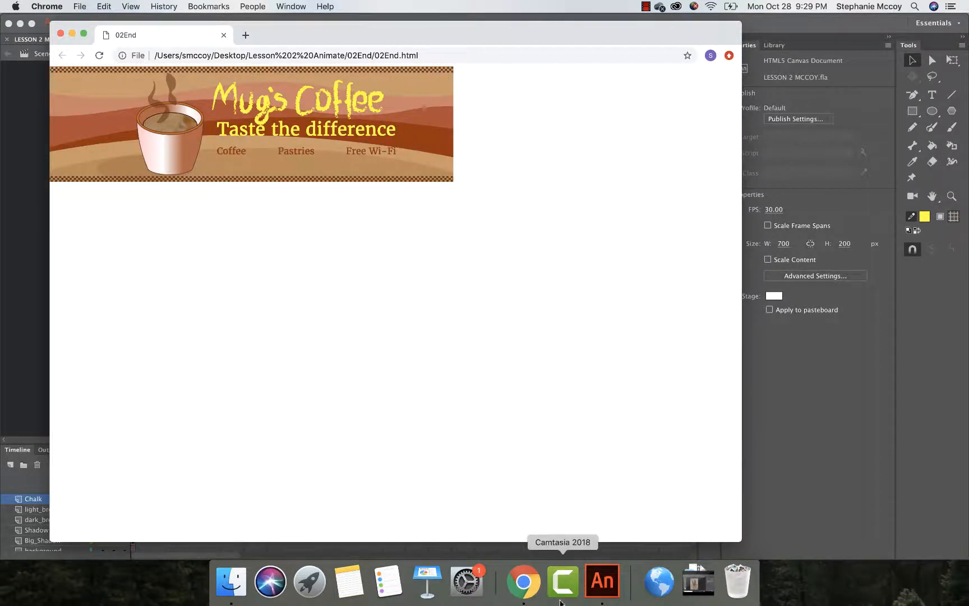
Return to Animate, add a new layer above Chalk, and name it border.
click(603, 590)
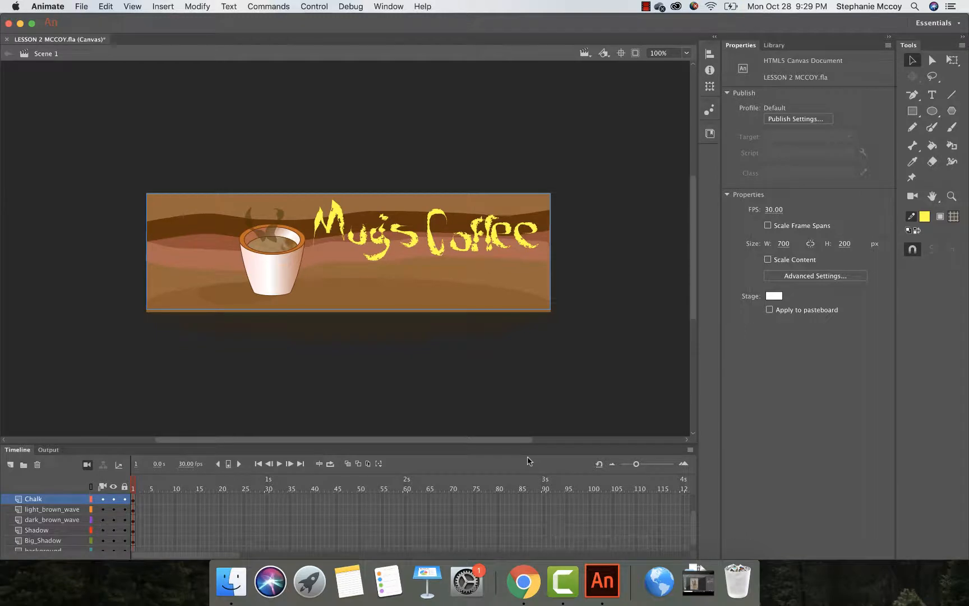
click(11, 465)
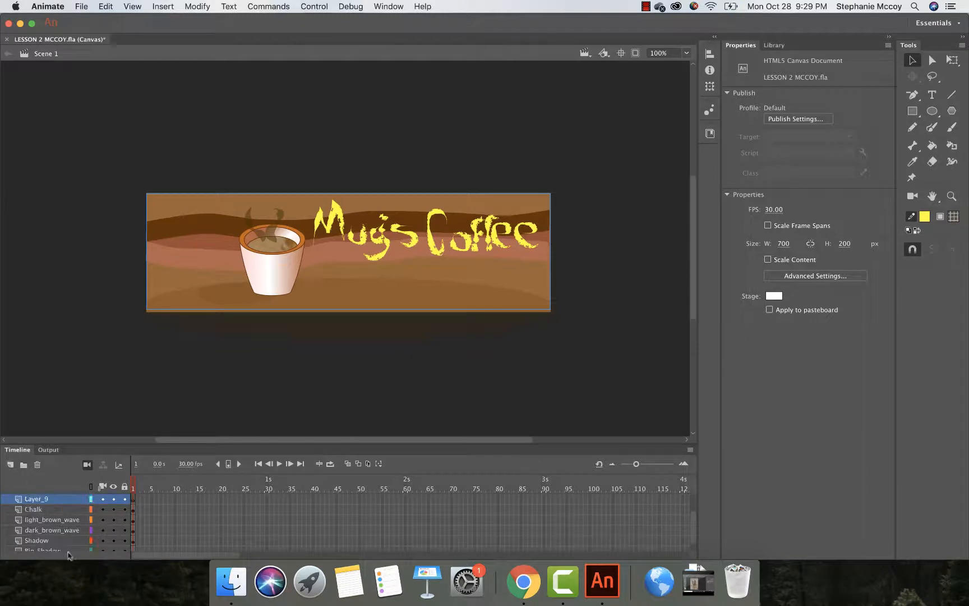
double_click(44, 499)
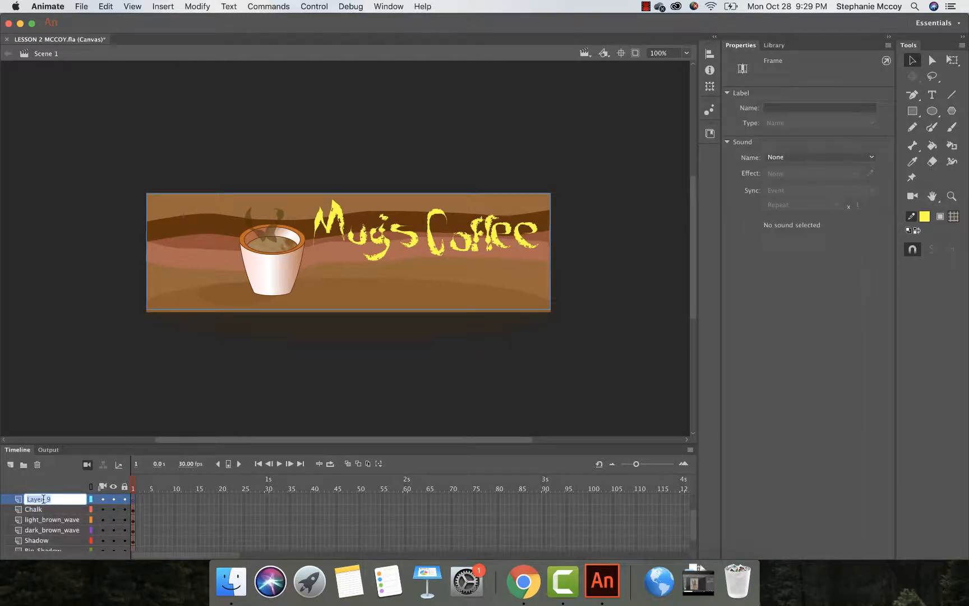
text(border)
key(Return)
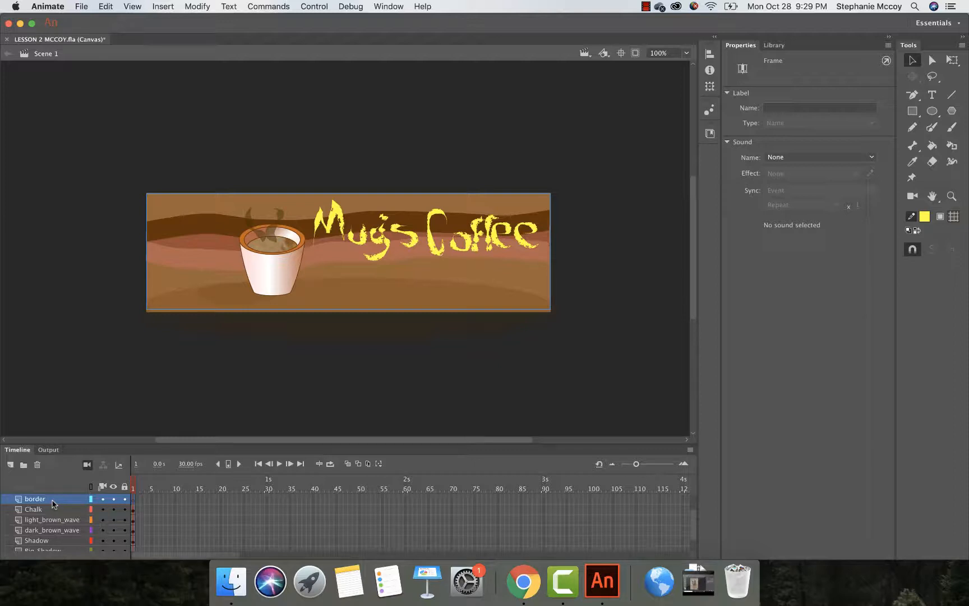
Activate the Line tool on the border layer and check its stroke colour in the swatches.
click(953, 95)
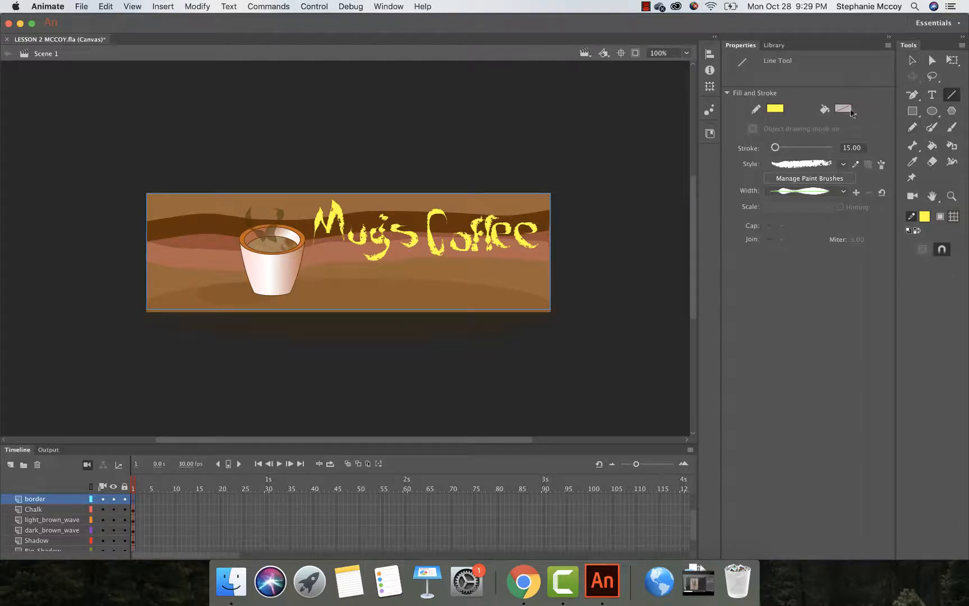
click(777, 110)
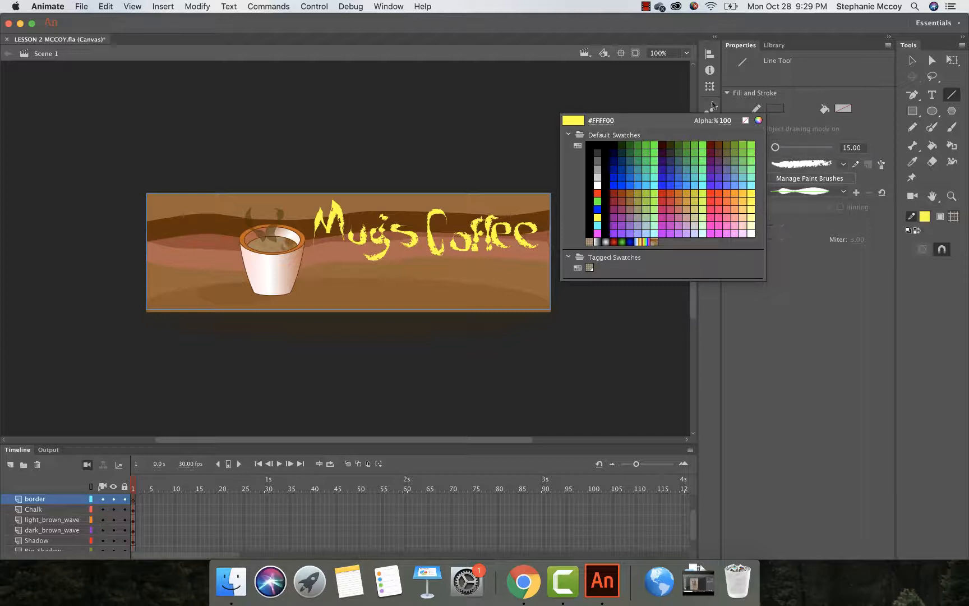
key(Escape)
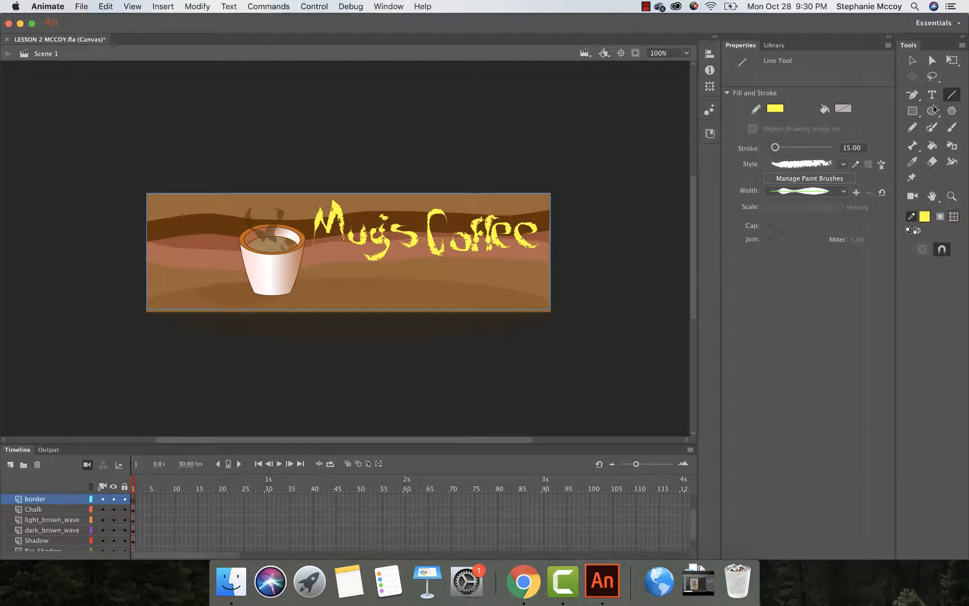
click(773, 111)
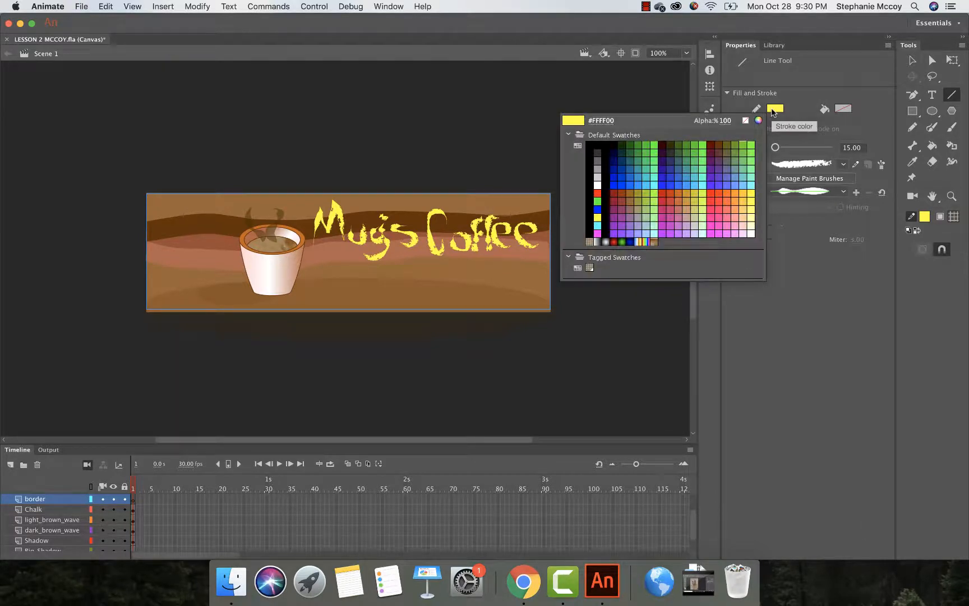
click(772, 215)
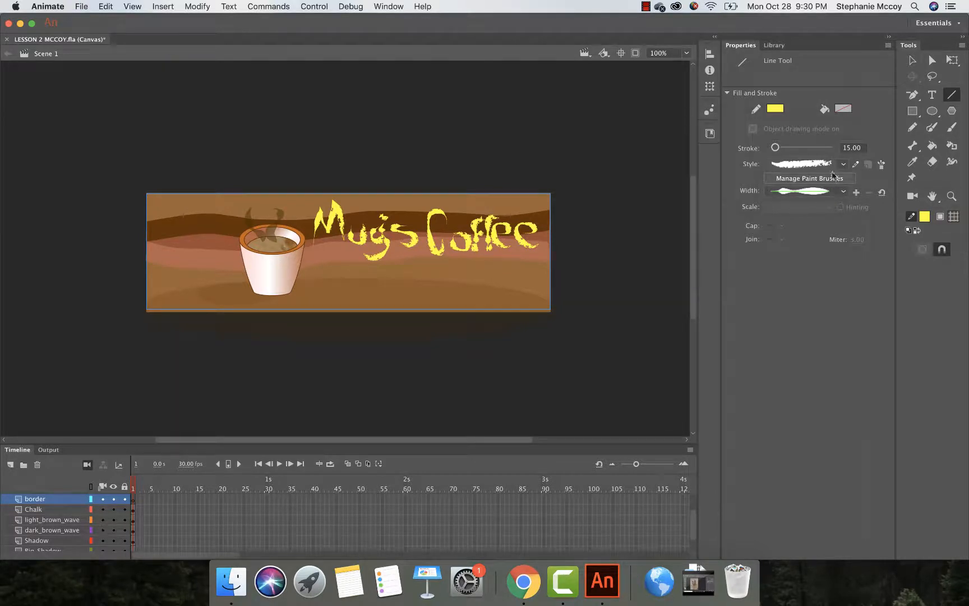
Open the Brush Library for the line style and examine its categories, including the Borders set of Pattern Brushes.
click(881, 166)
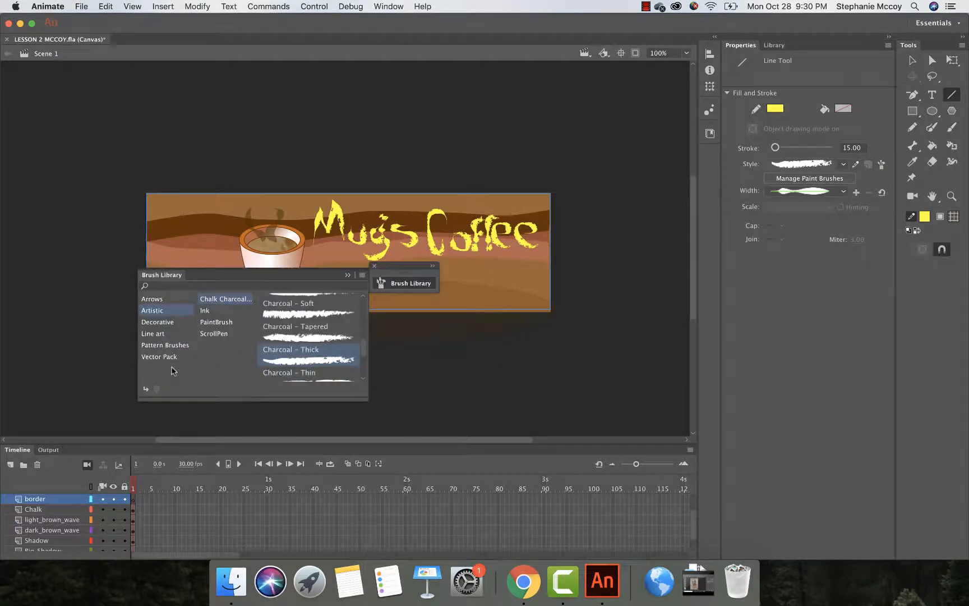
click(156, 300)
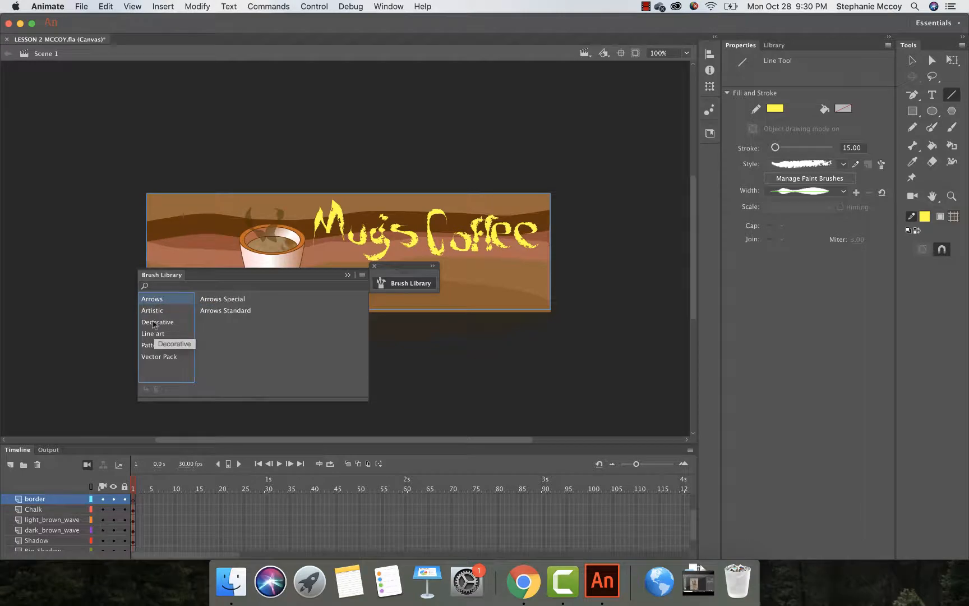
click(156, 322)
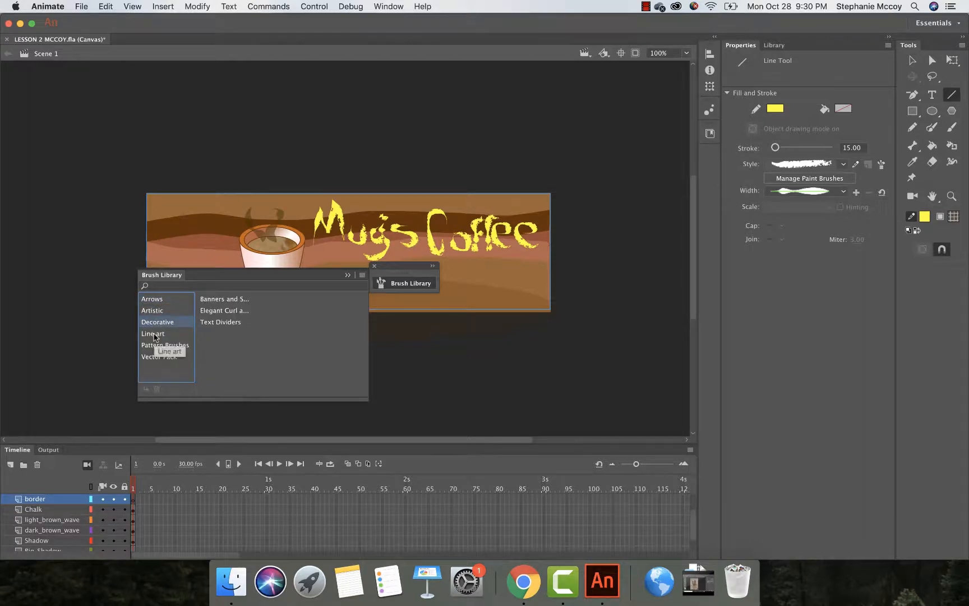
click(156, 357)
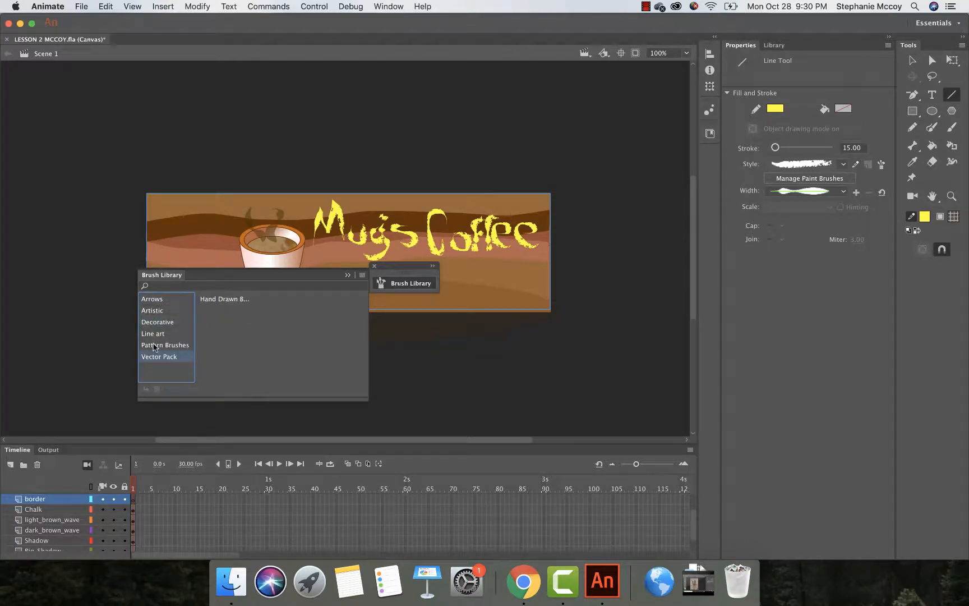
click(155, 344)
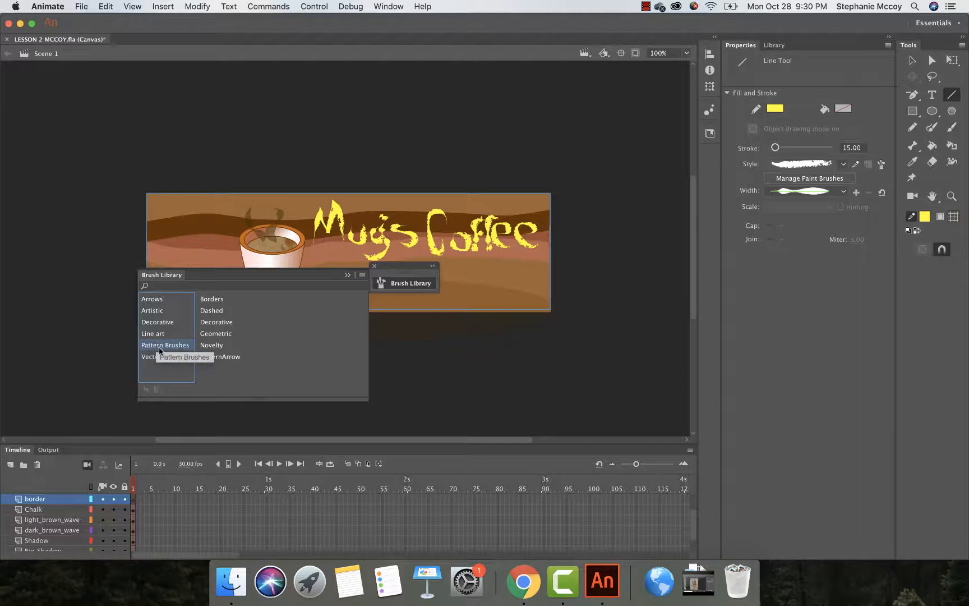
click(214, 301)
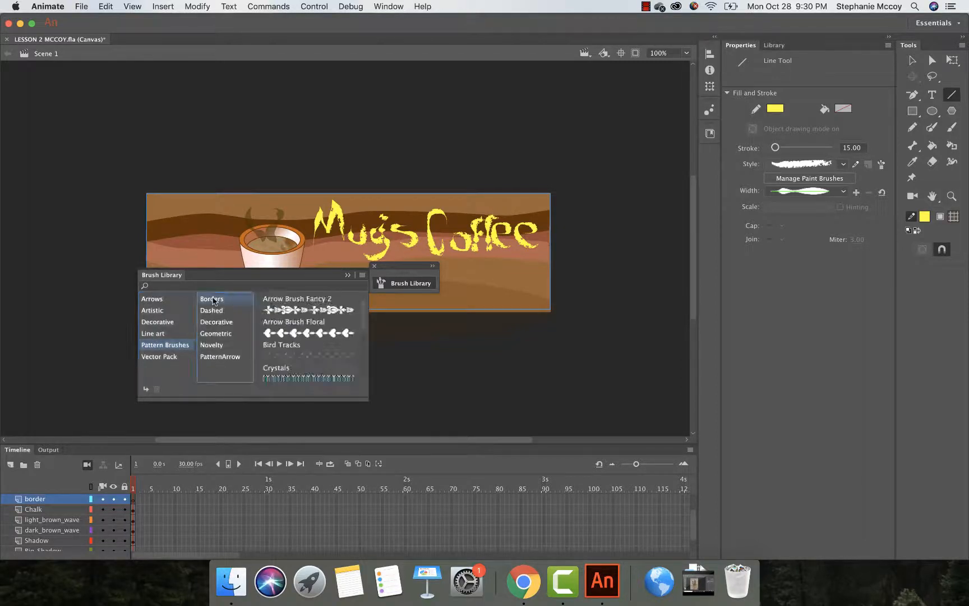
scroll(285, 364, down, 3)
scroll(286, 366, down, 3)
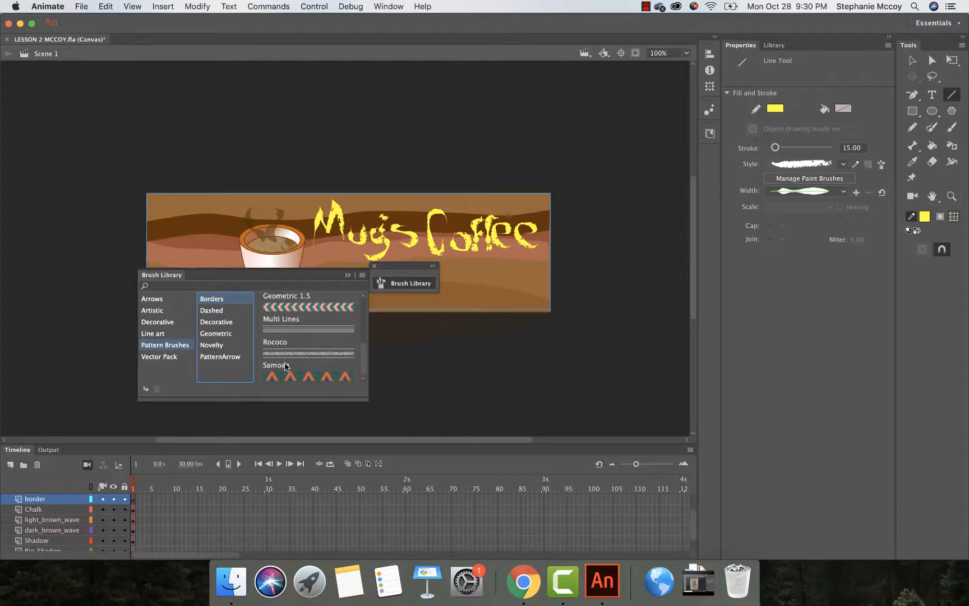
scroll(285, 366, up, 5)
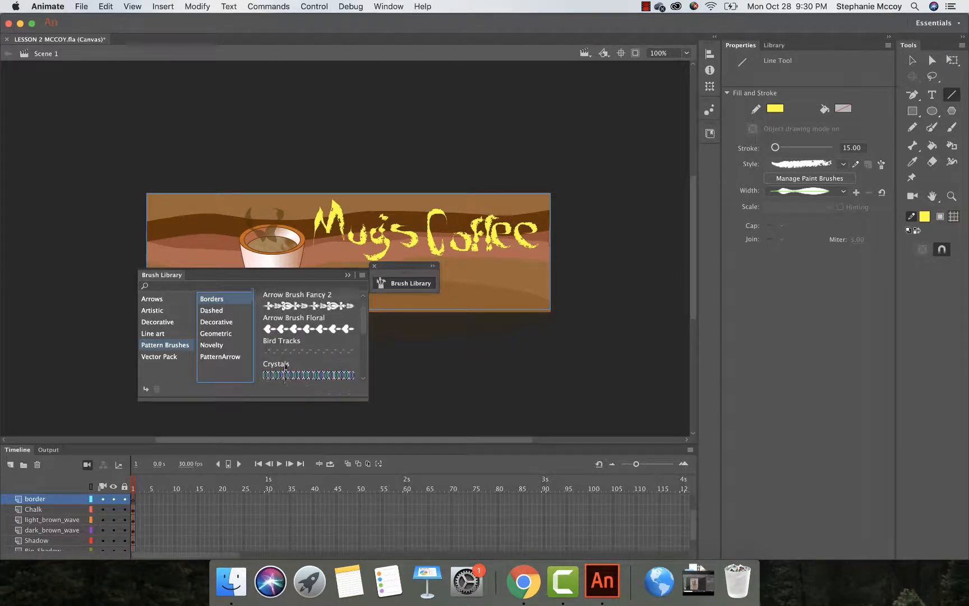
scroll(285, 365, up, 1)
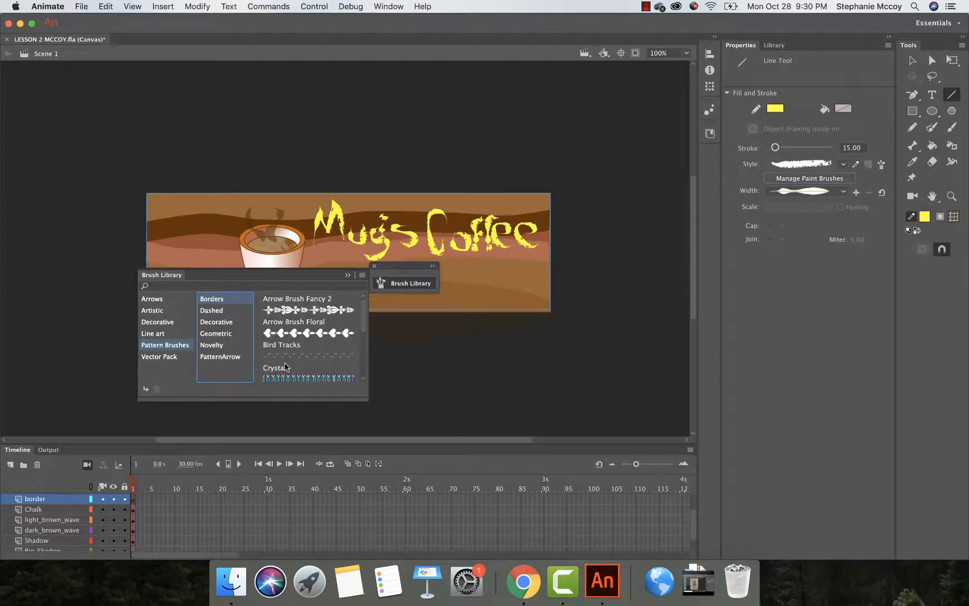
Apply the Dashed Square 1.3 pattern brush from the Dashed set as the line style, and collapse the Brush Library.
click(217, 312)
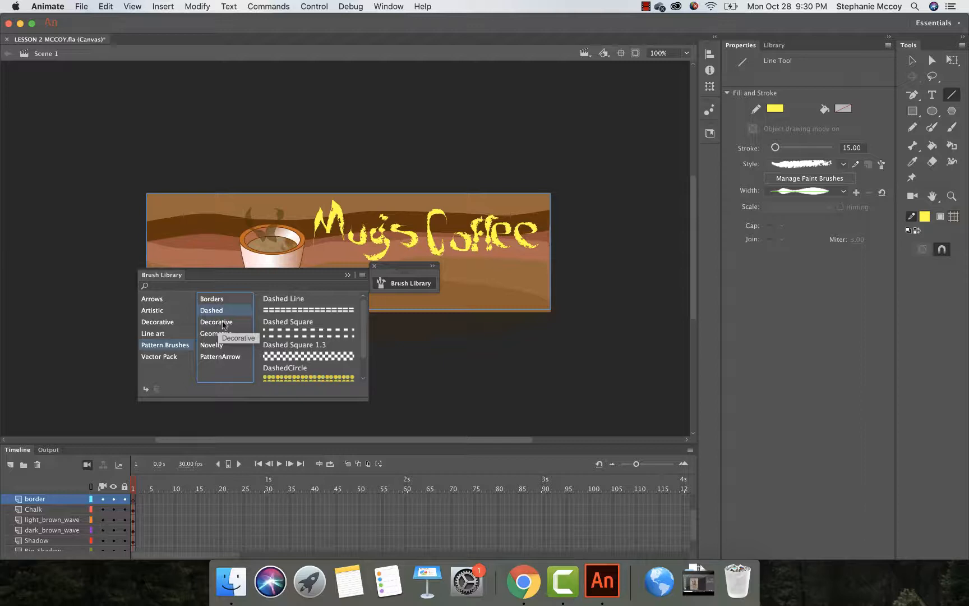
click(285, 354)
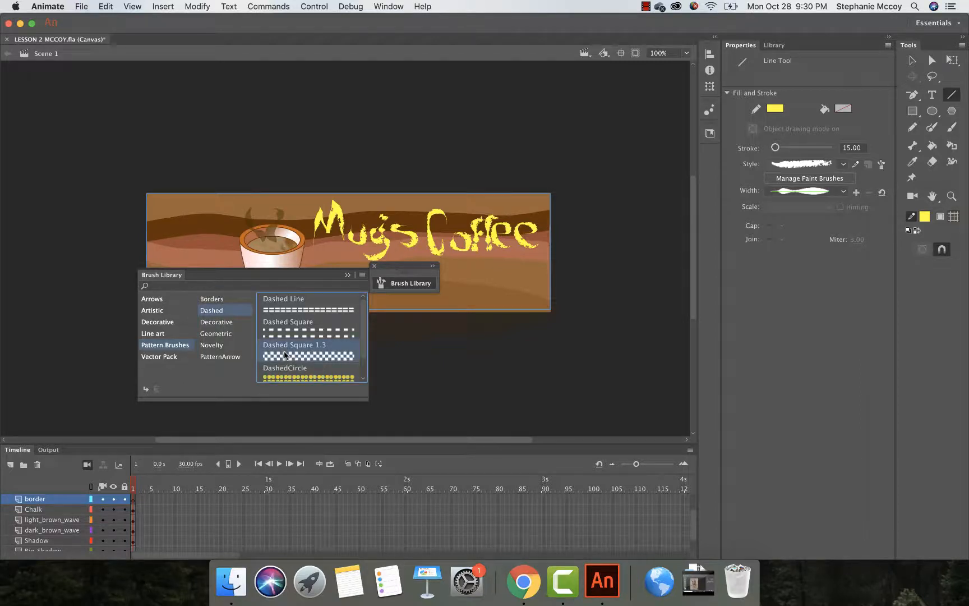
double_click(285, 357)
click(347, 275)
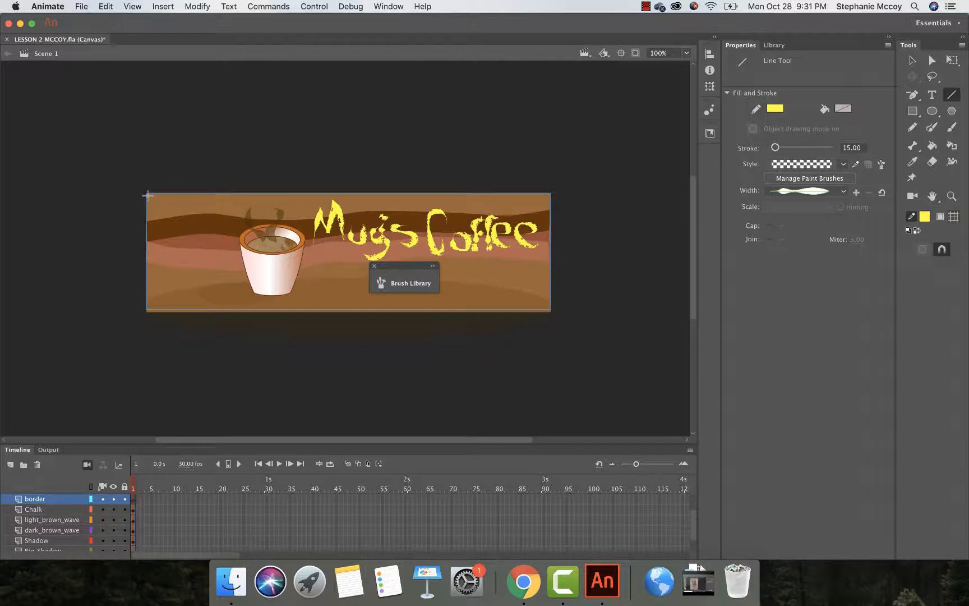
Undo a trial line with varying width, set the width profile to uniform, and draw a checkered line along the banner's top edge.
mouse_move(147, 195)
mouse_down()
mouse_move(407, 202)
mouse_move(546, 193)
mouse_up()
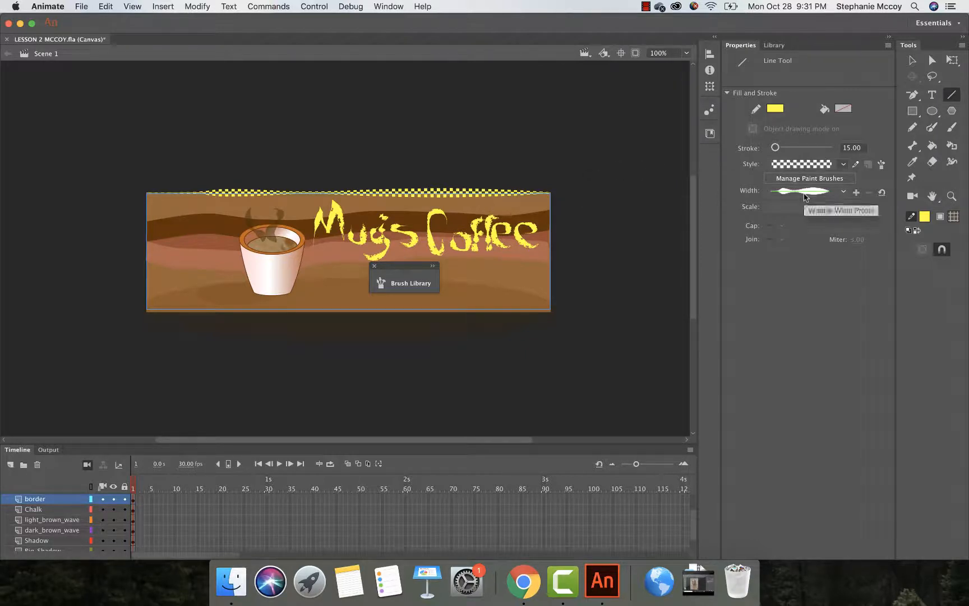
key(super+z)
click(843, 193)
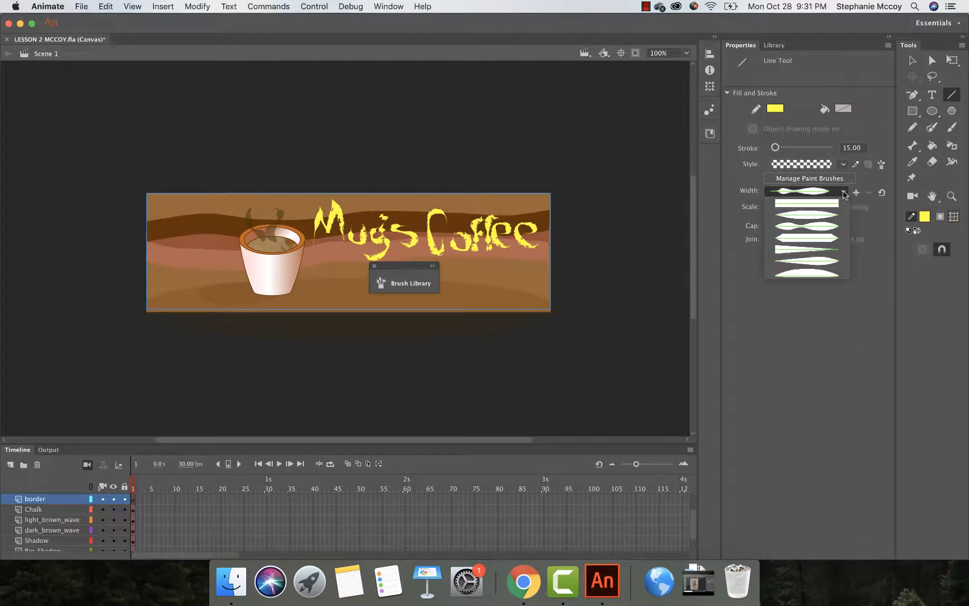
click(818, 204)
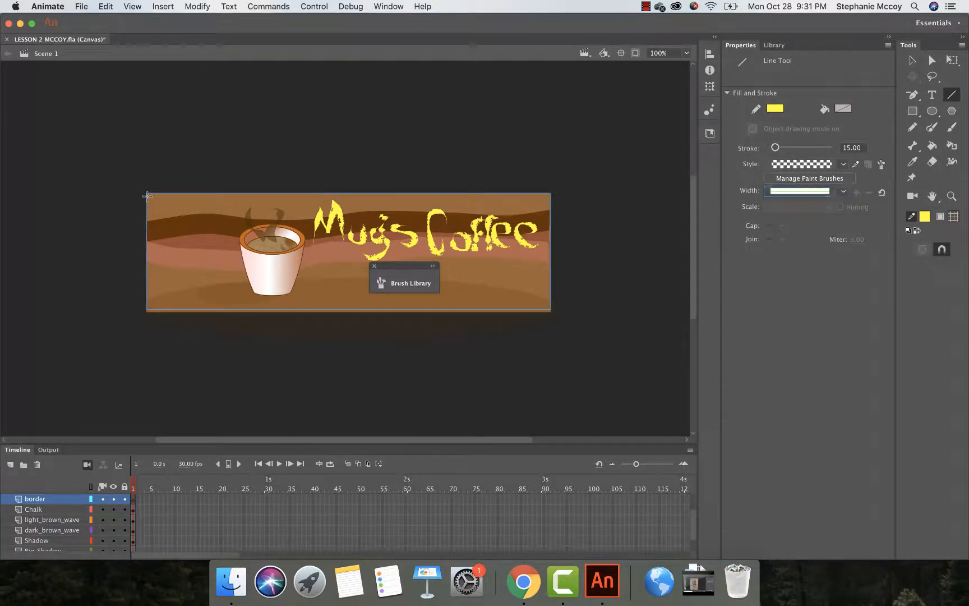
drag(146, 196, 548, 196)
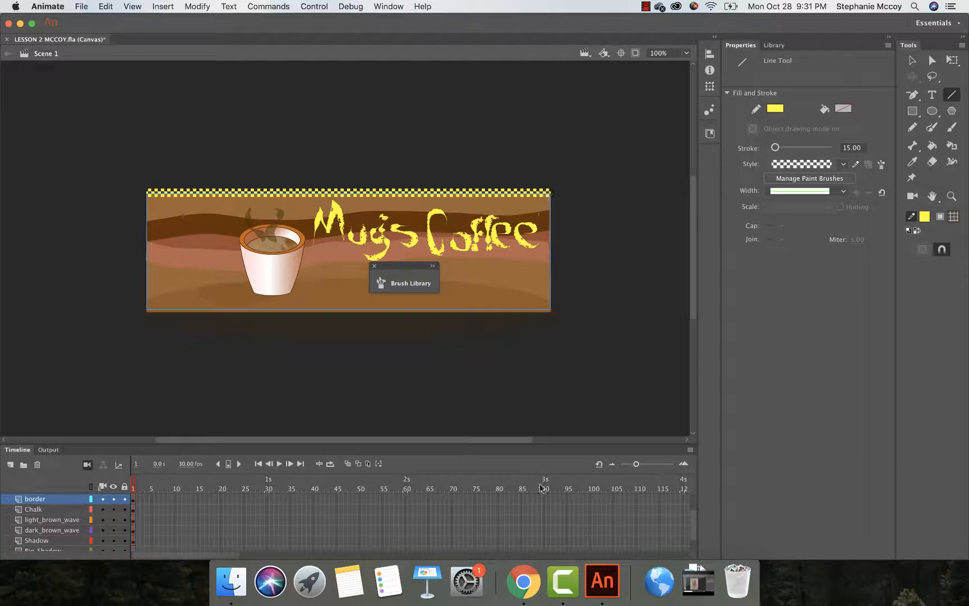
Compare with the sample in Chrome, return to Animate, draw a checkered line along the banner's bottom edge, and close the Brush Library.
click(522, 580)
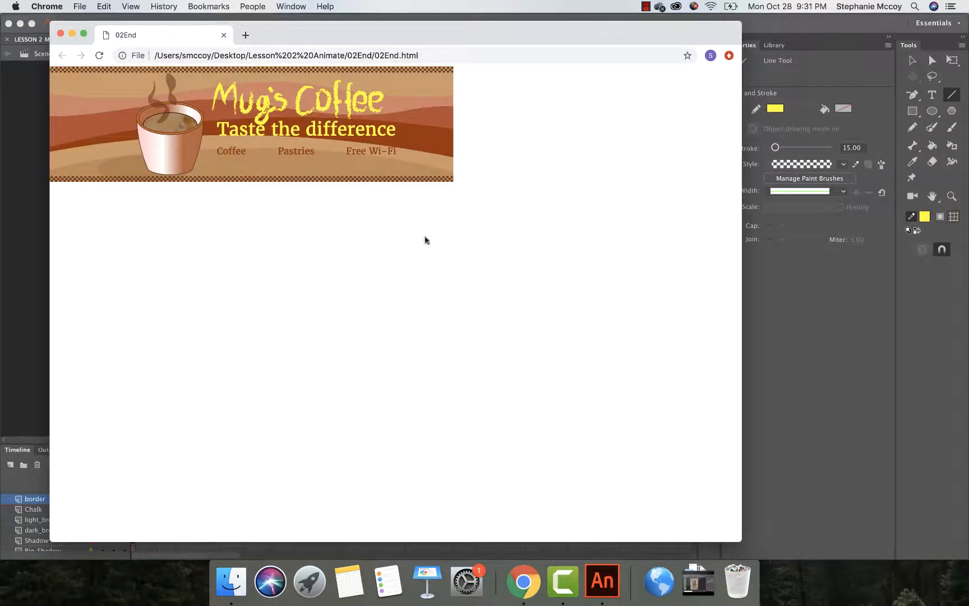
click(601, 582)
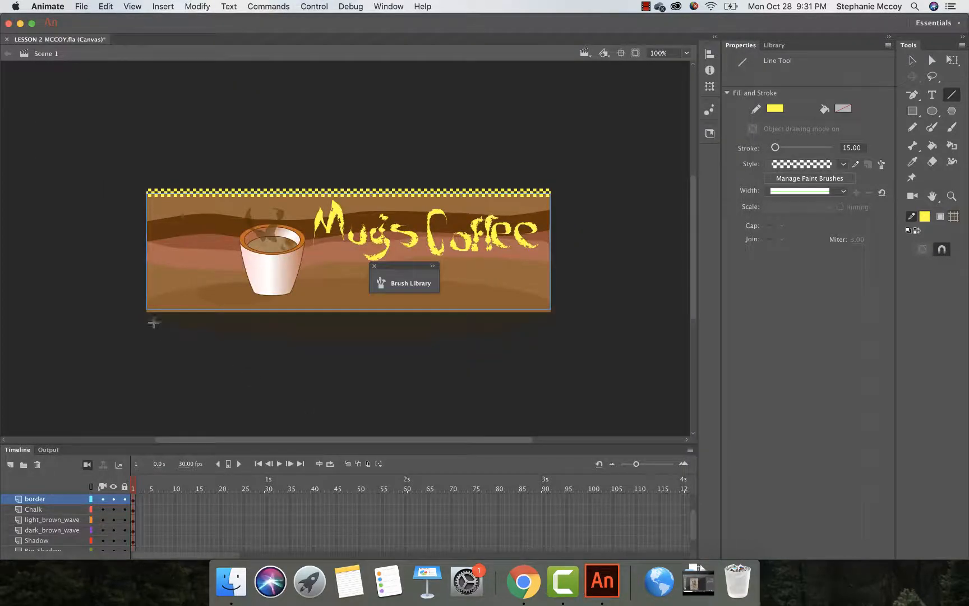
drag(147, 307, 548, 307)
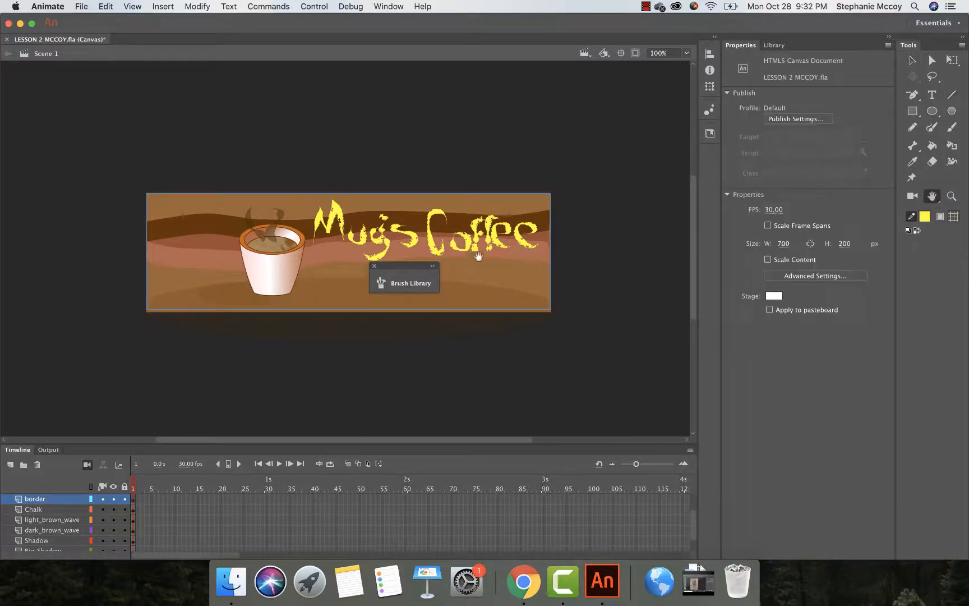
click(373, 266)
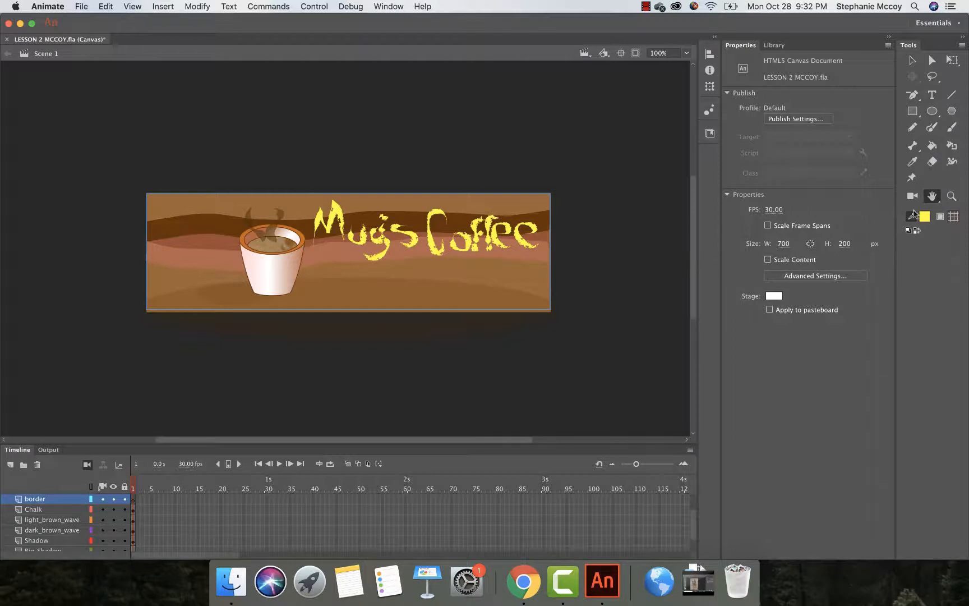
Try turning the stage view about a quarter turn with the Rotation Tool, and recentre the stage in its original orientation.
click(932, 197)
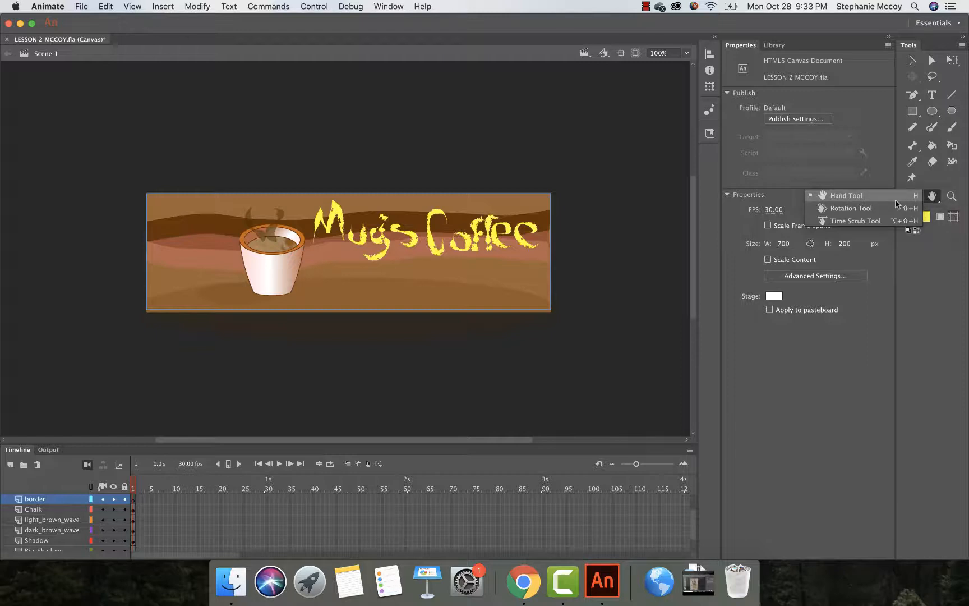
click(847, 208)
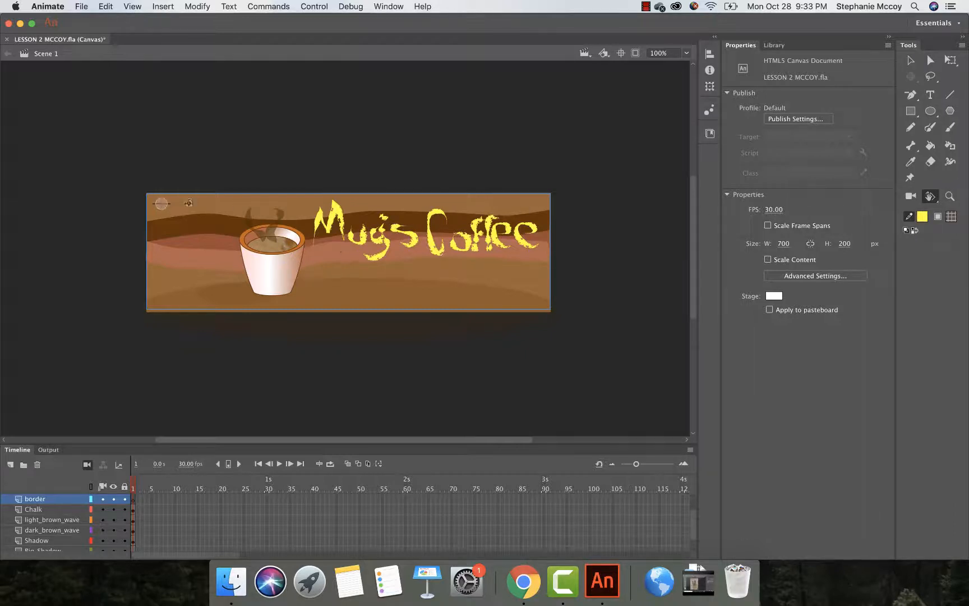
drag(218, 216, 151, 277)
key(super+equal)
key(super+equal)
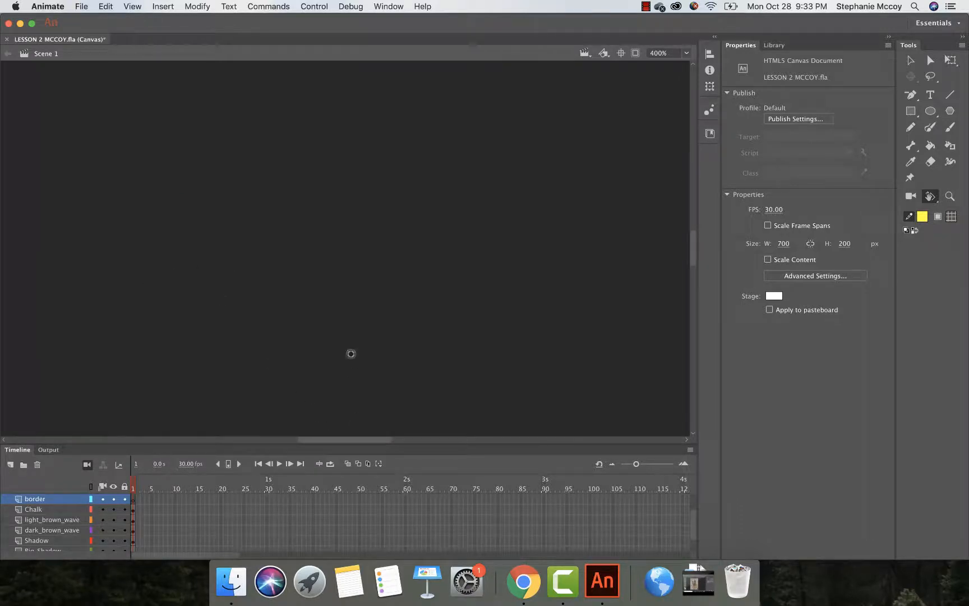
scroll(353, 336, down, 10)
scroll(353, 337, down, 4)
key(super+minus)
key(super+minus)
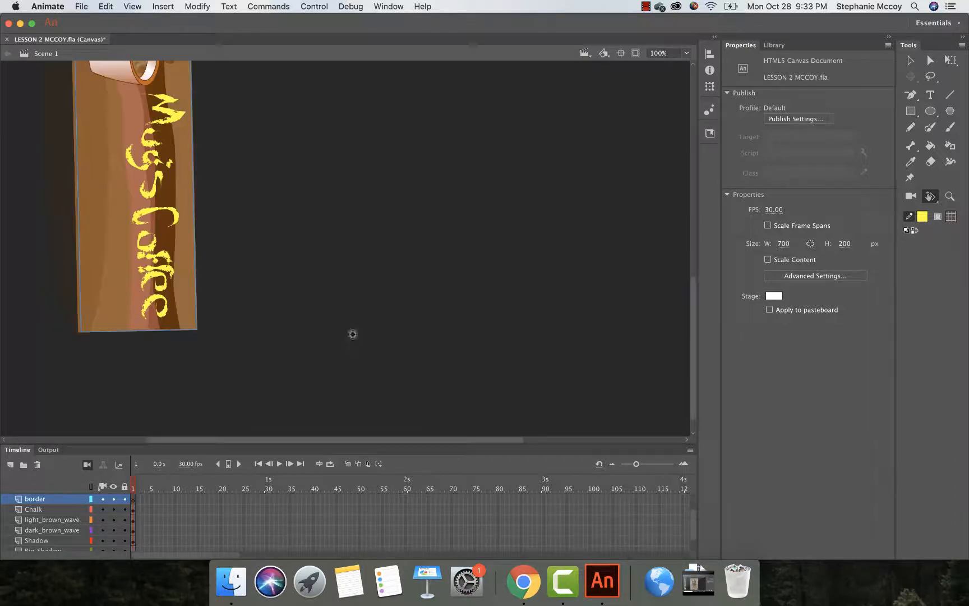
scroll(230, 219, up, 4)
scroll(229, 221, left, 8)
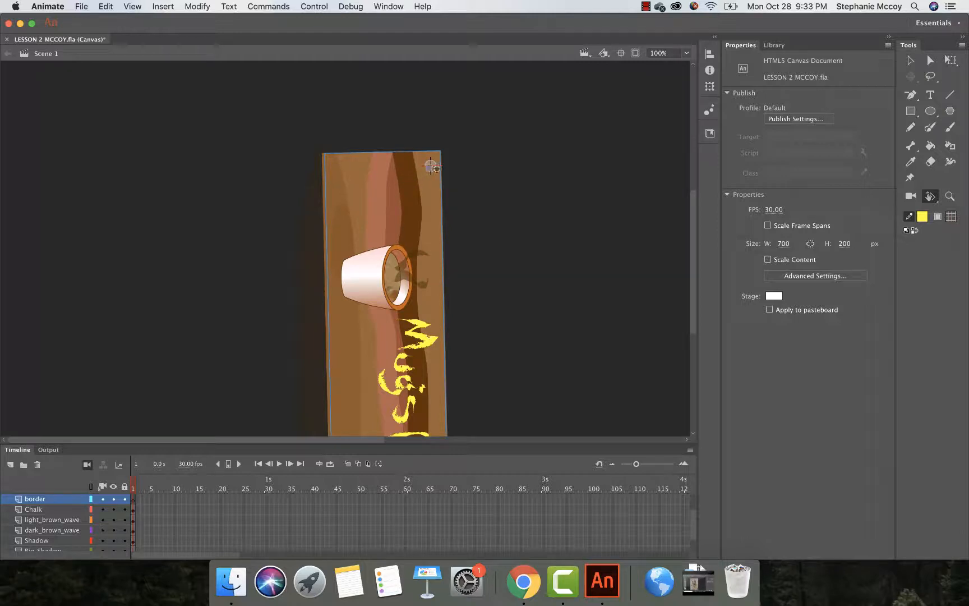
click(621, 53)
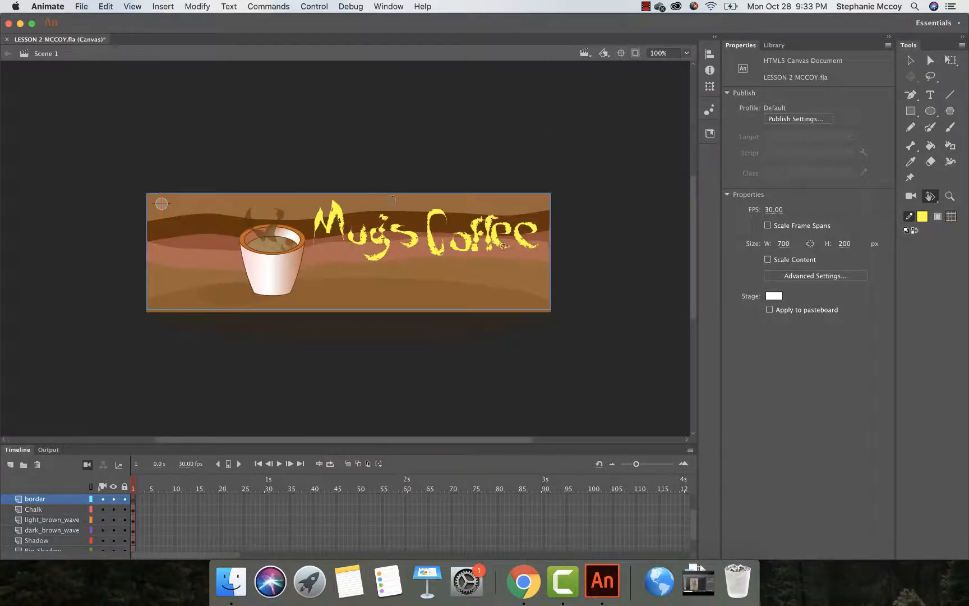
Switch to the Hand Tool and shift the stage slightly upward in the view.
click(930, 195)
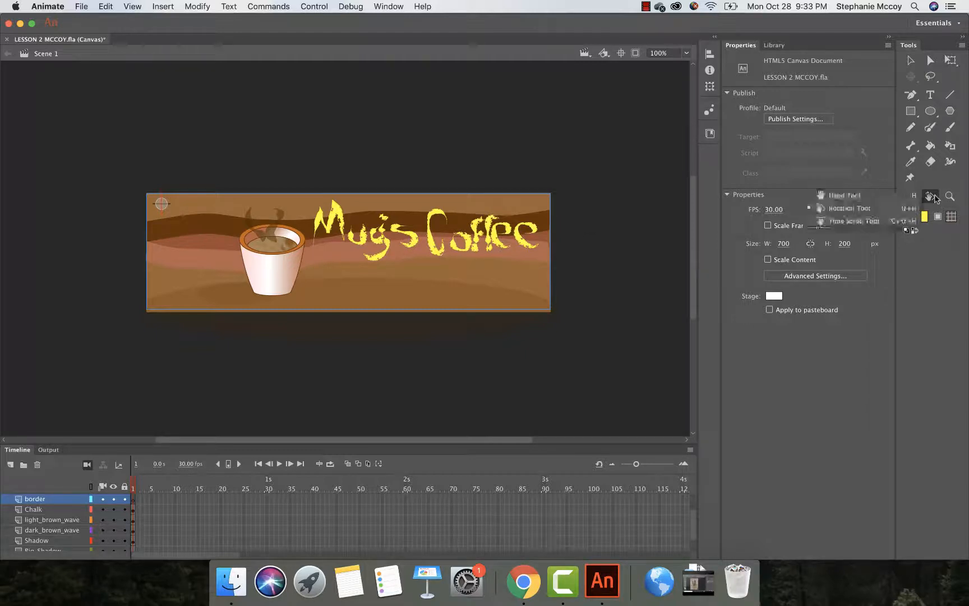
click(894, 198)
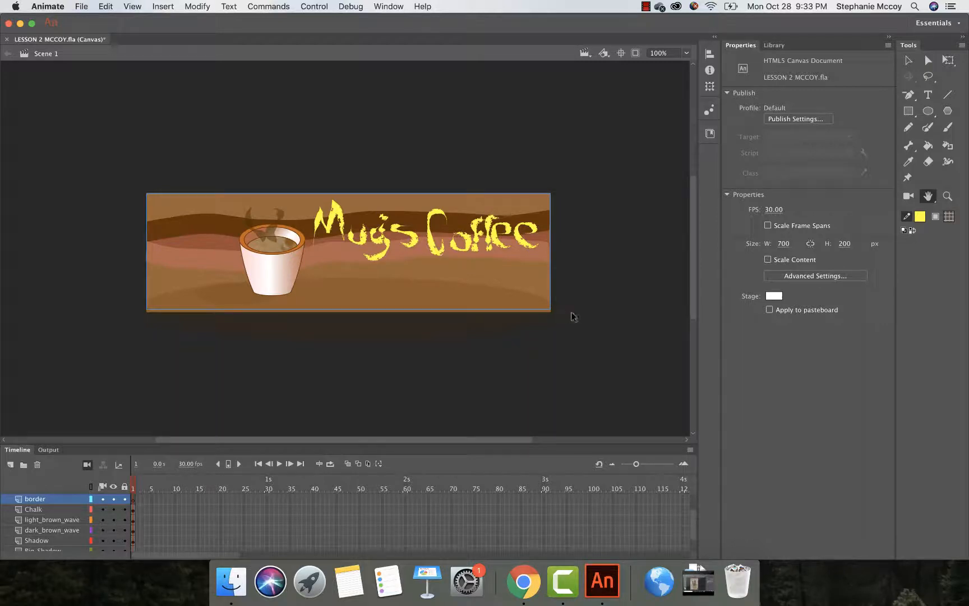
scroll(576, 318, down, 5)
scroll(576, 318, up, 4)
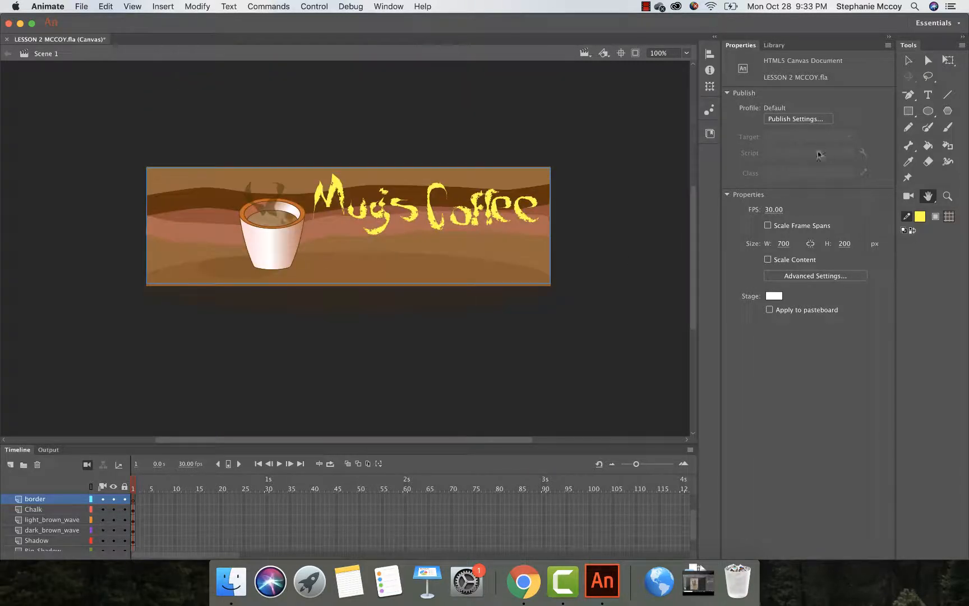
Activate the Line tool and bring back the checkered border lines along the banner's top and bottom edges.
click(908, 60)
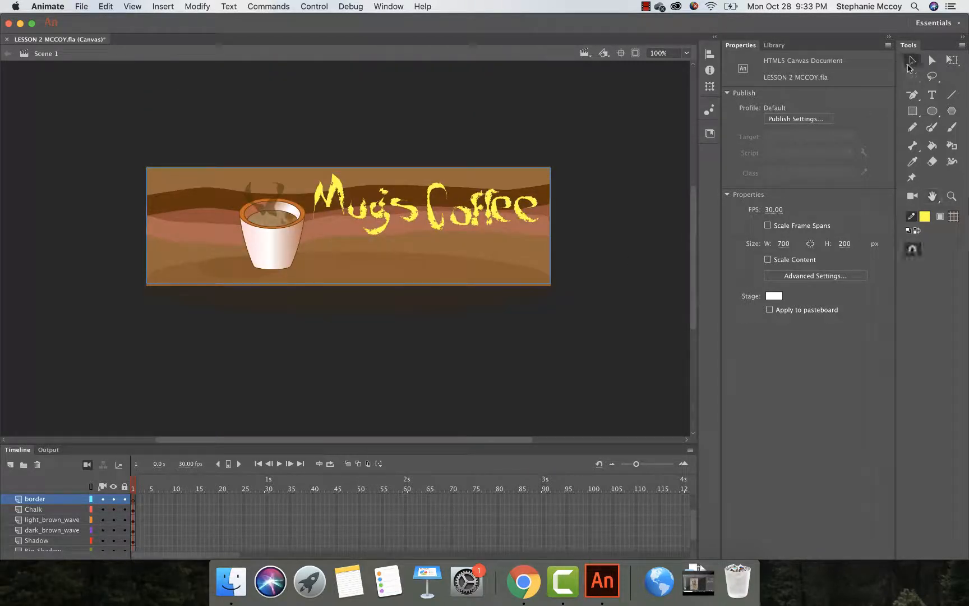
click(952, 94)
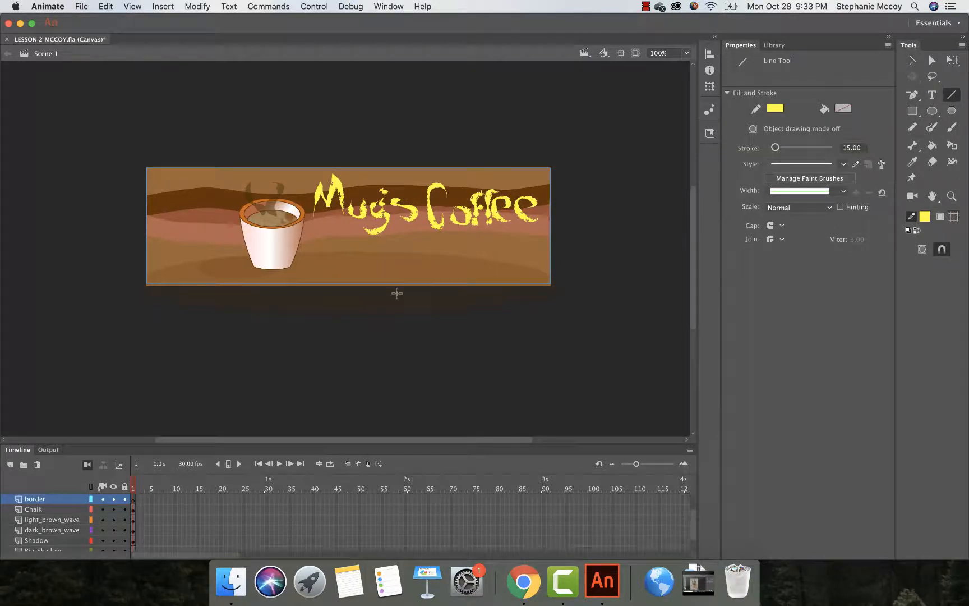
click(112, 501)
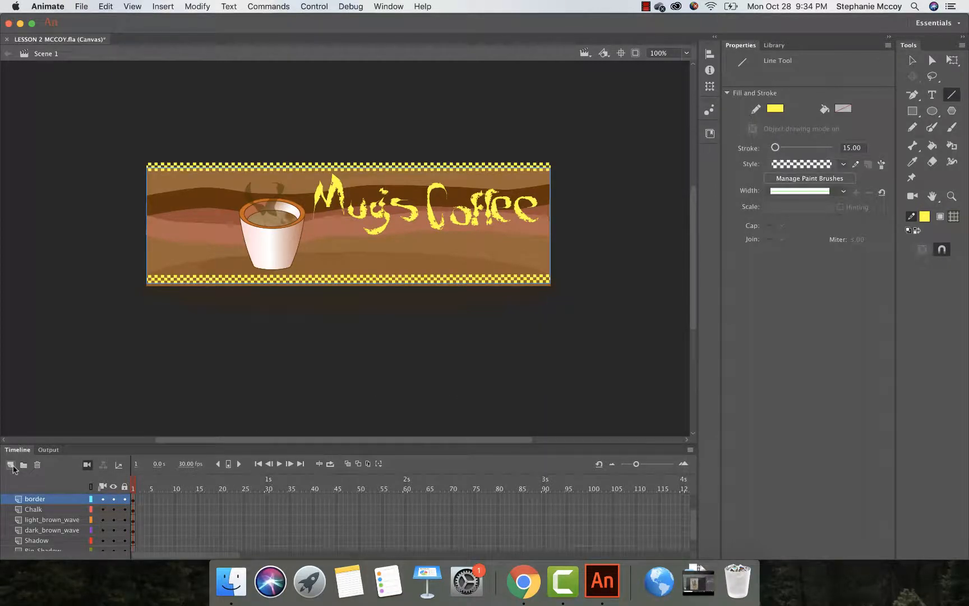
Add a new layer above the border layer and name it text.
click(11, 464)
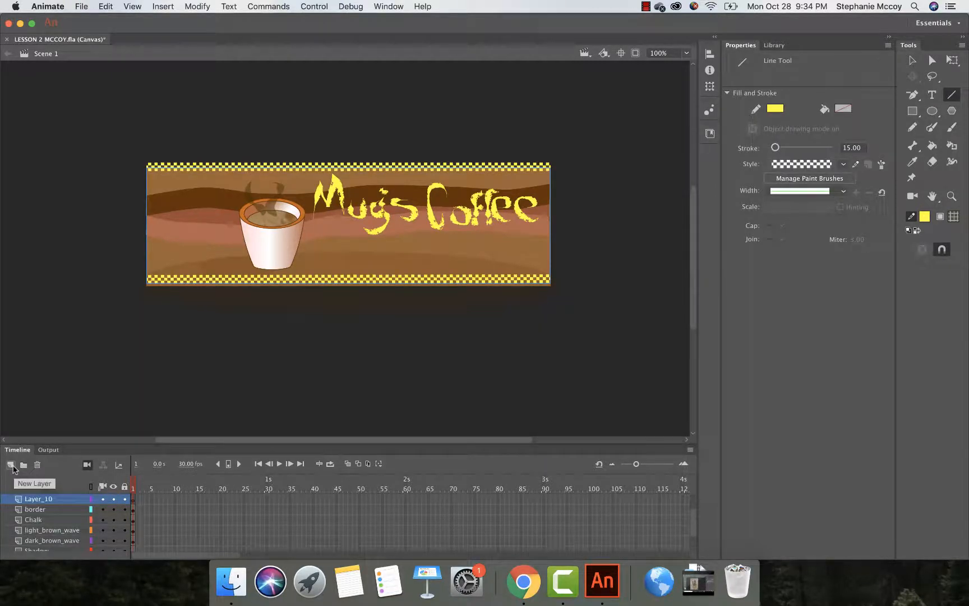
double_click(35, 498)
text(rect)
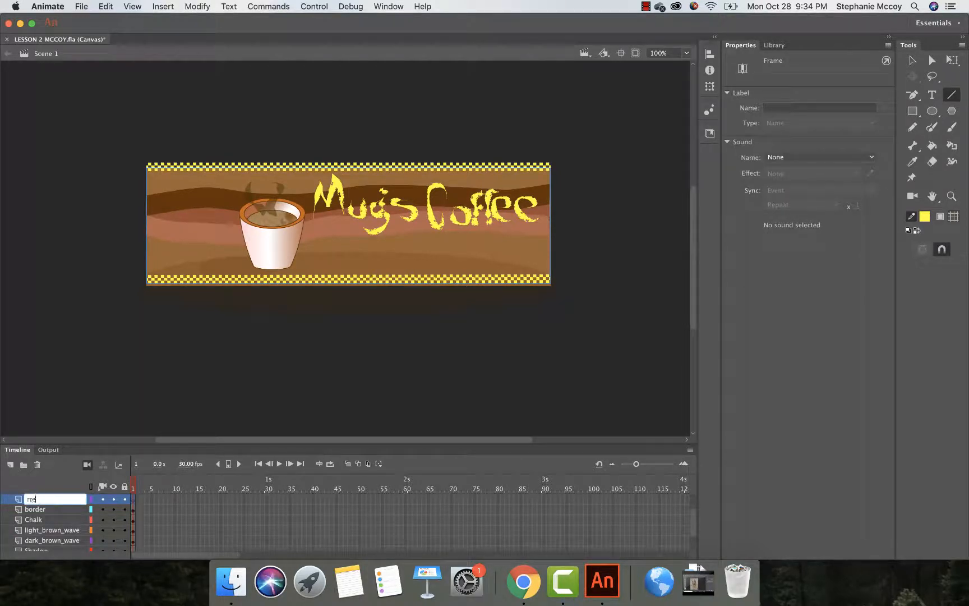
key(BackSpace)
key(BackSpace)
key(BackSpace)
key(BackSpace)
text(re)
key(BackSpace)
key(BackSpace)
text(text)
click(47, 510)
click(50, 501)
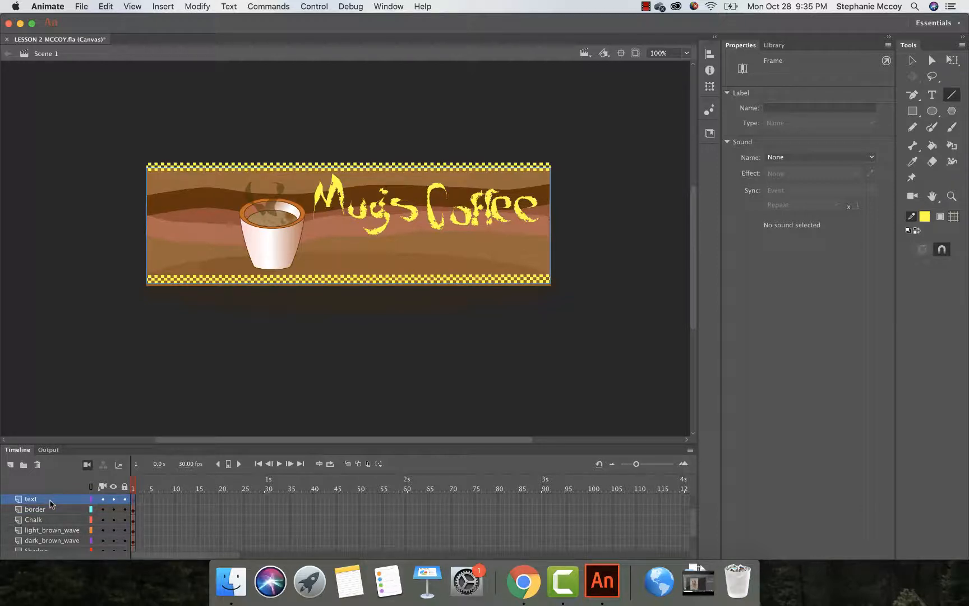
Create a dynamic text box beneath the Mug's Coffee lettering, about as wide as the lettering, and enter "Taste the Difference".
click(932, 96)
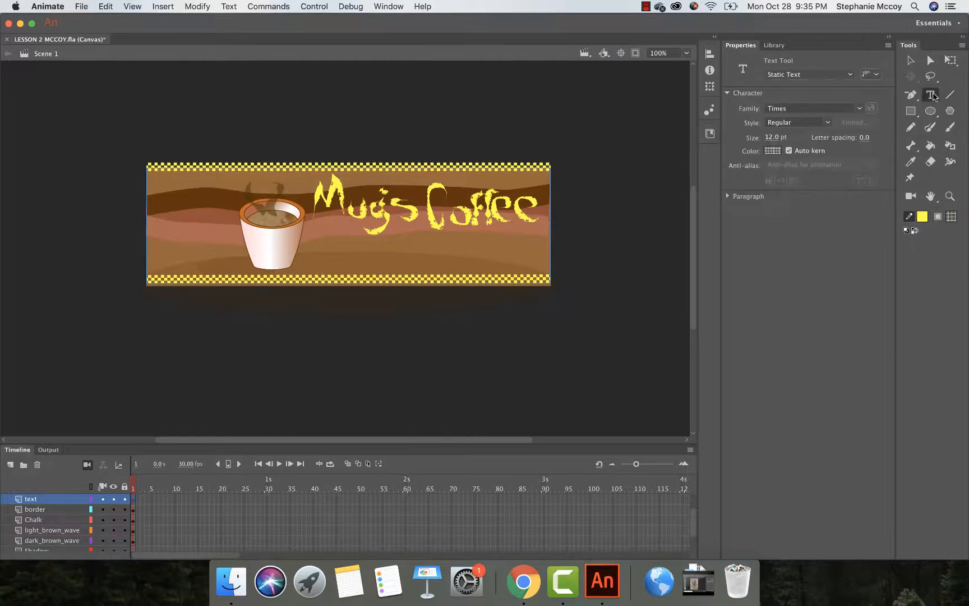
click(804, 77)
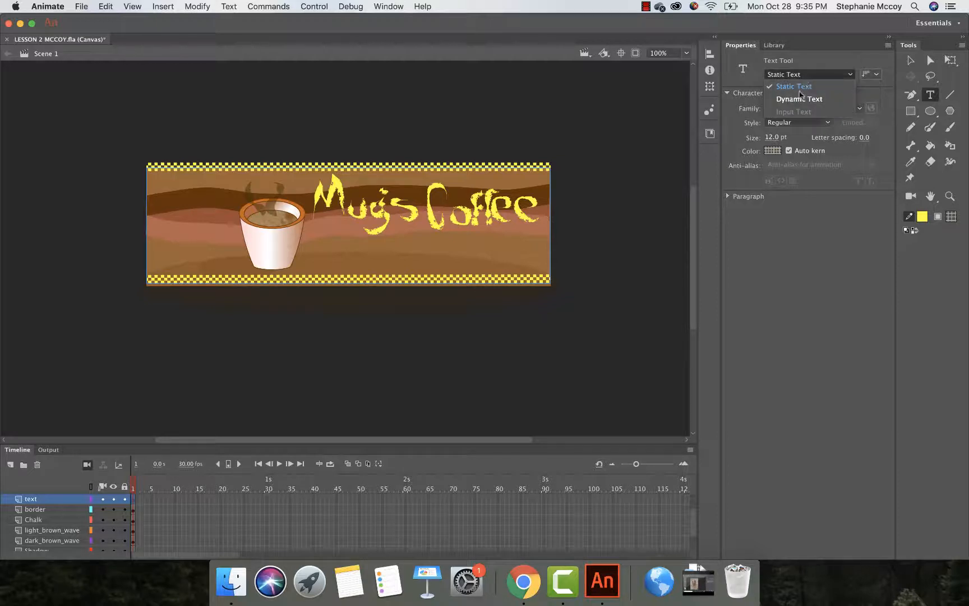
click(802, 98)
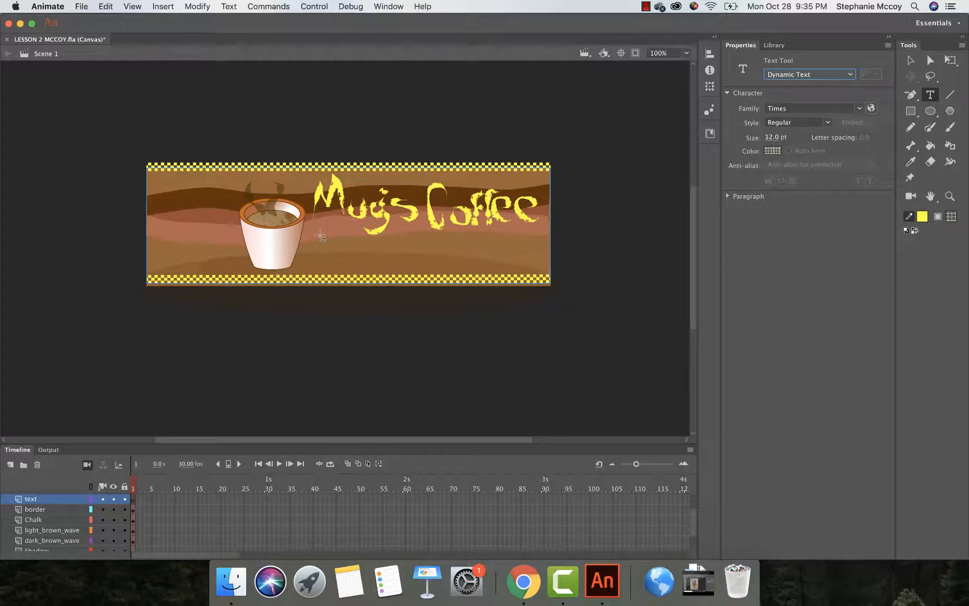
drag(314, 220, 541, 251)
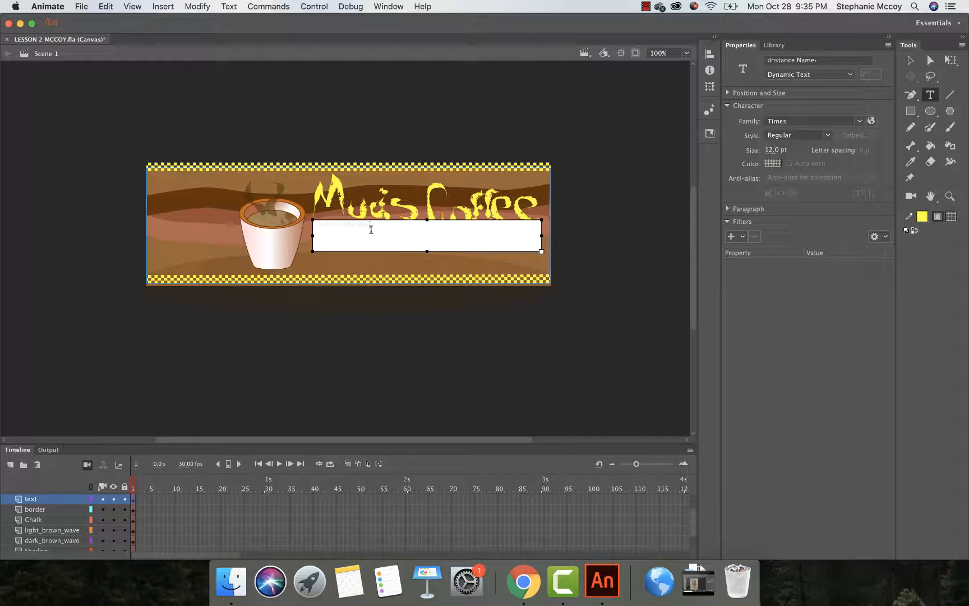
click(912, 60)
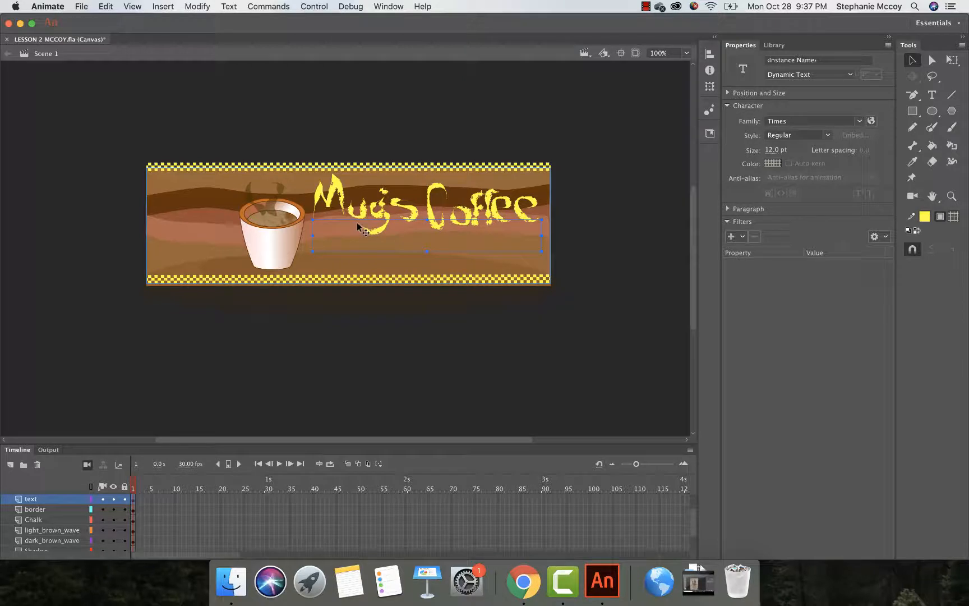
Select the whole "Taste the Difference" tagline and set its font size to 50 pt.
click(930, 94)
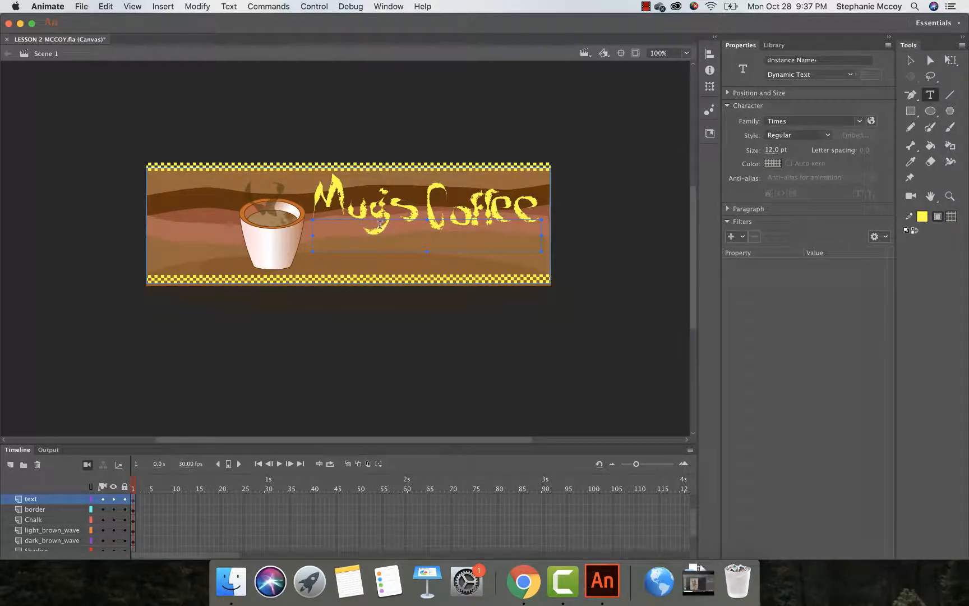
drag(377, 224, 313, 224)
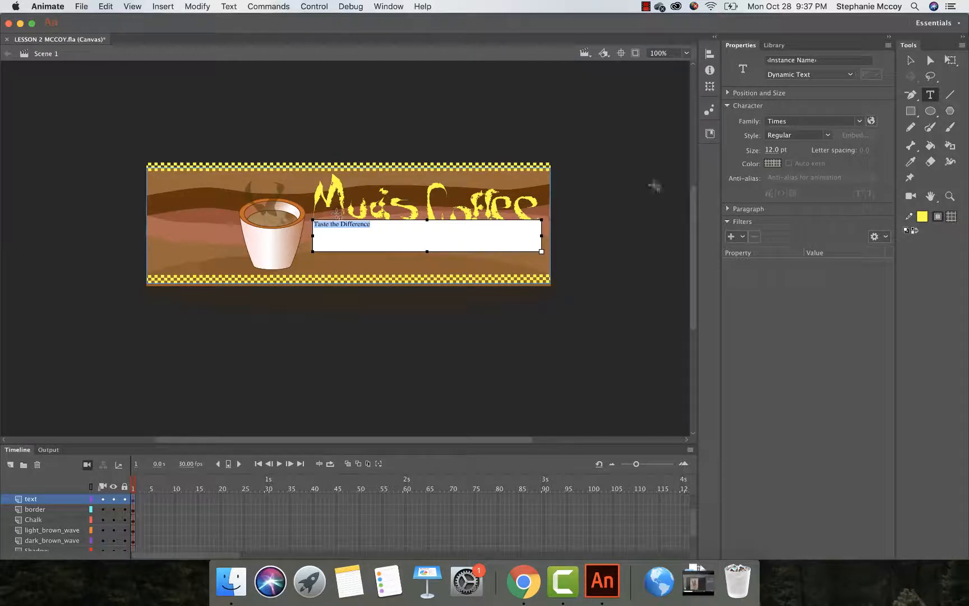
click(869, 122)
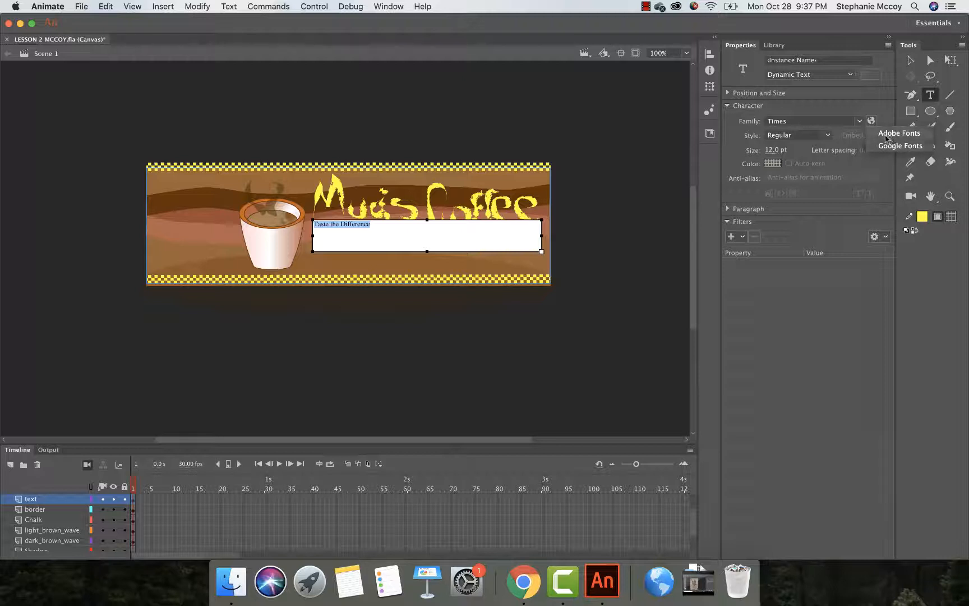
click(777, 149)
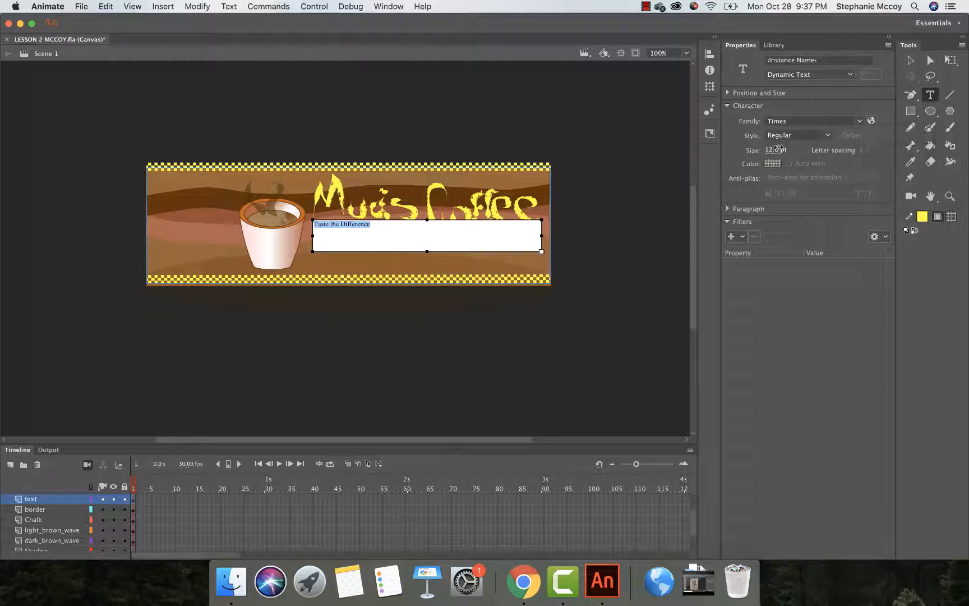
click(778, 149)
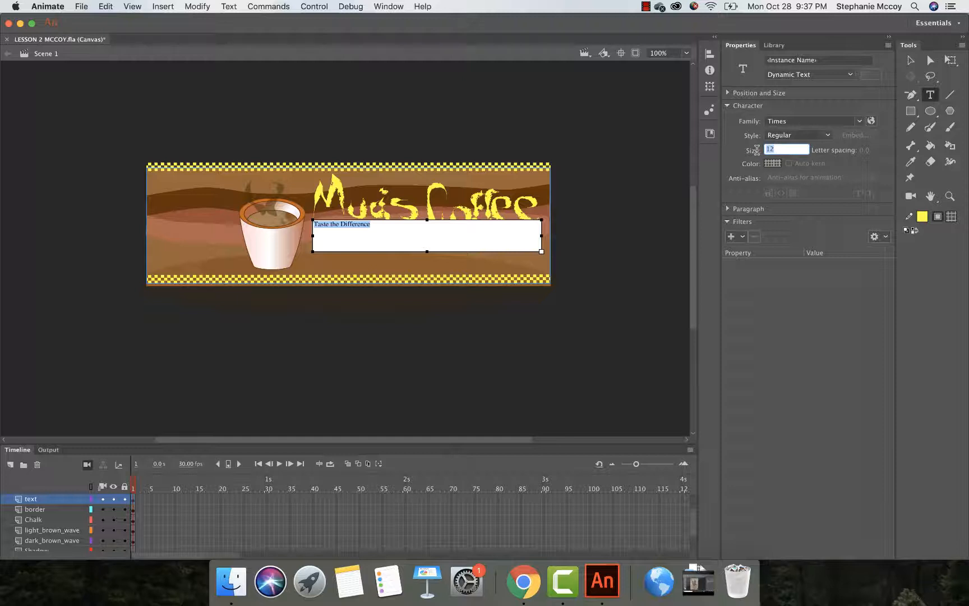
text(50)
key(Return)
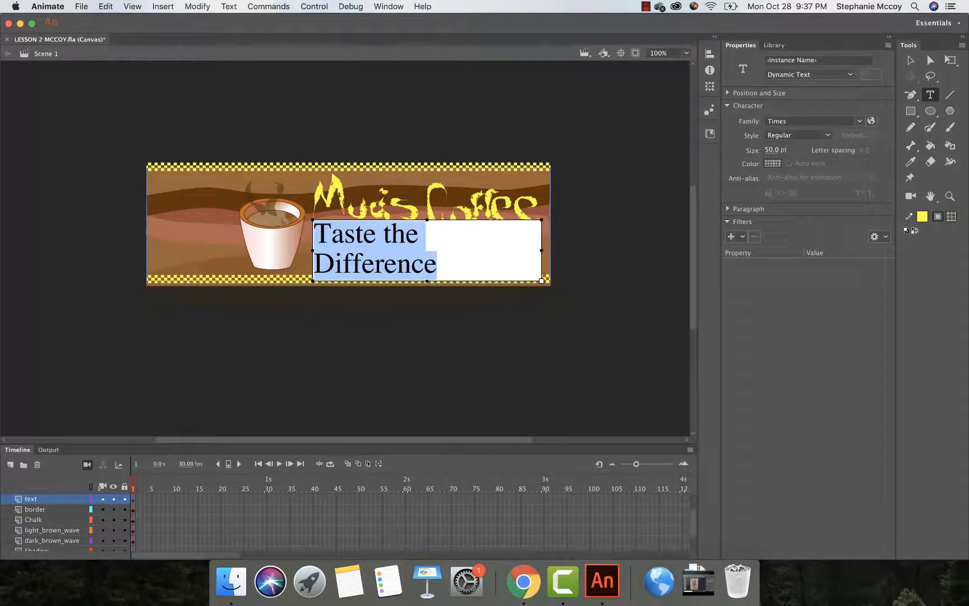
Set the tagline's font size to 45 pt, compare with the sample banner in Chrome, and return to Animate.
click(777, 150)
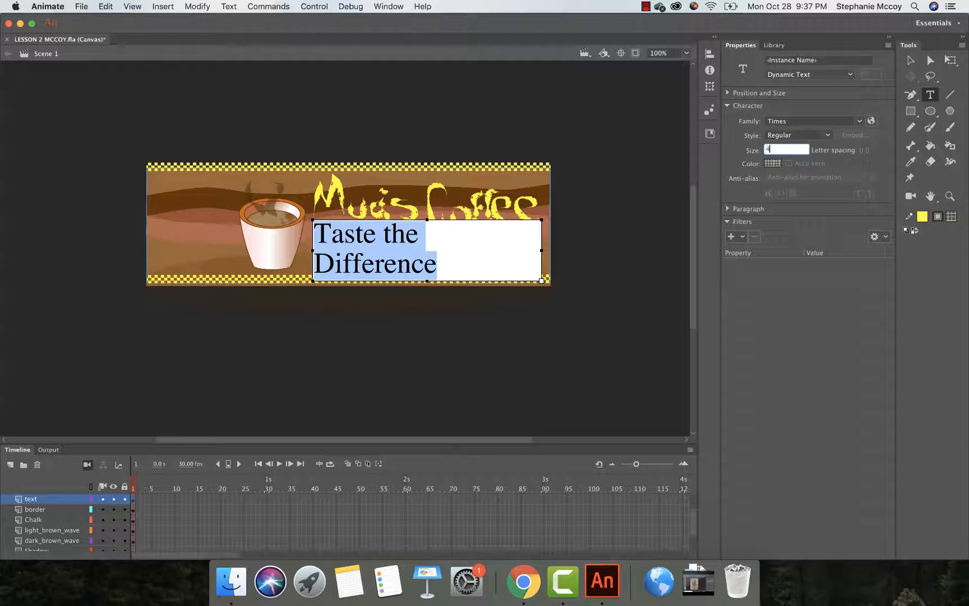
text(45)
click(515, 581)
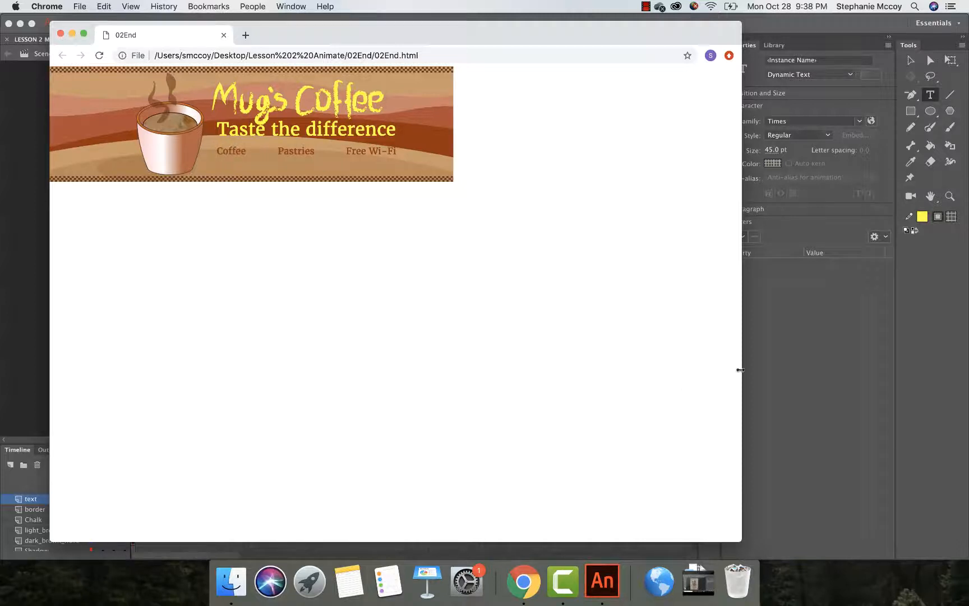
click(810, 329)
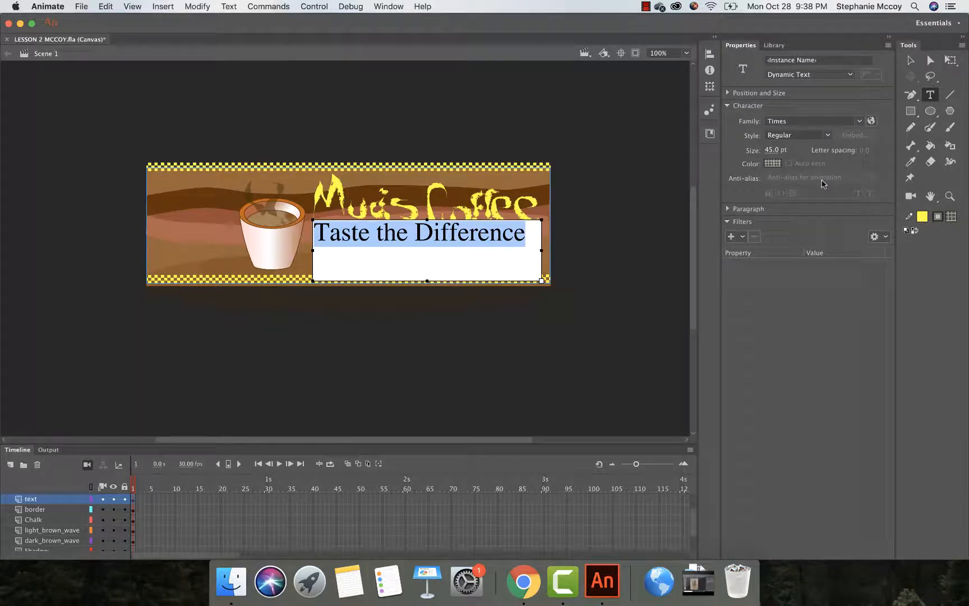
Change the tagline's font to Verdana and widen its text box on both sides to fit the words on one line.
click(858, 121)
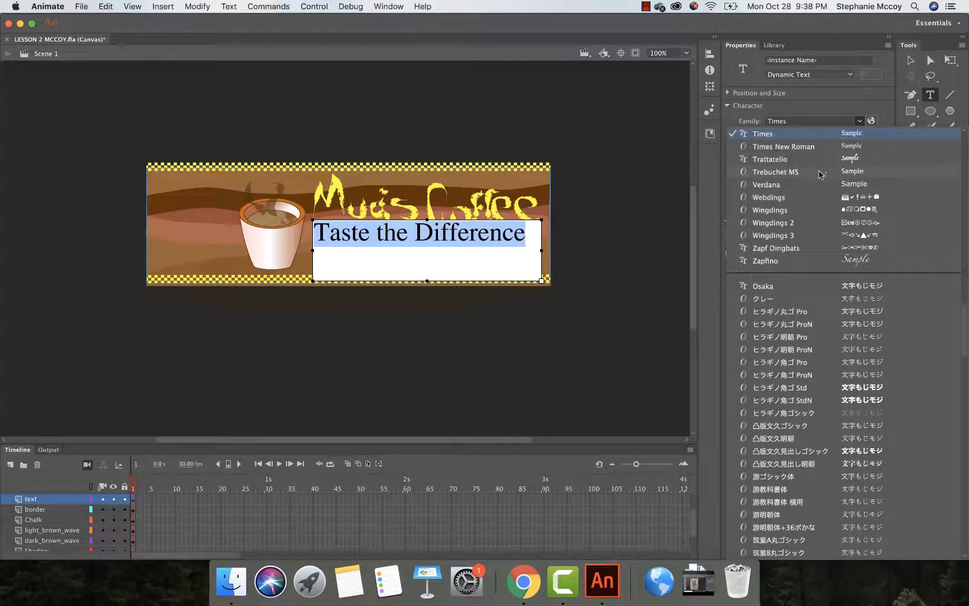
click(816, 186)
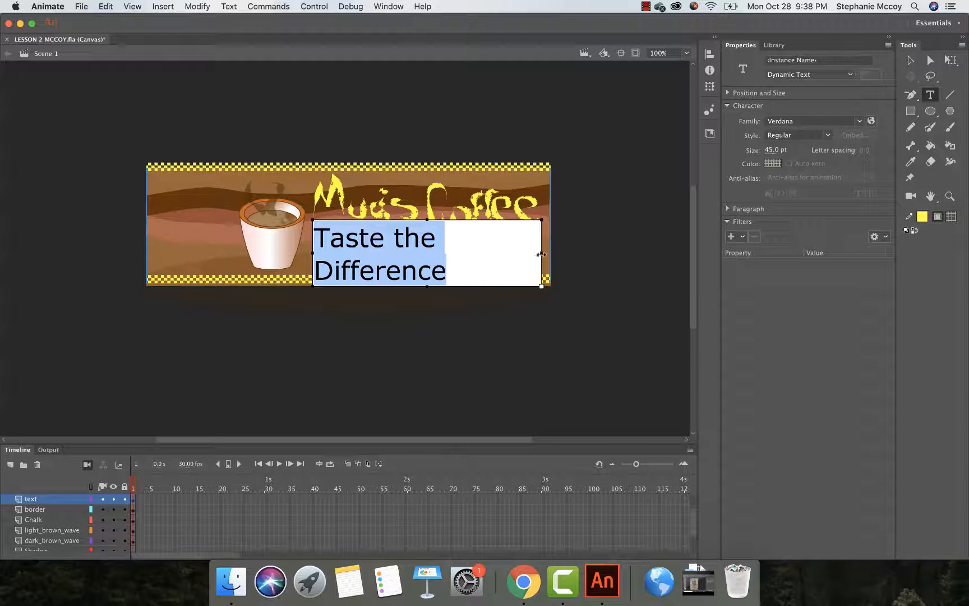
drag(541, 254, 569, 254)
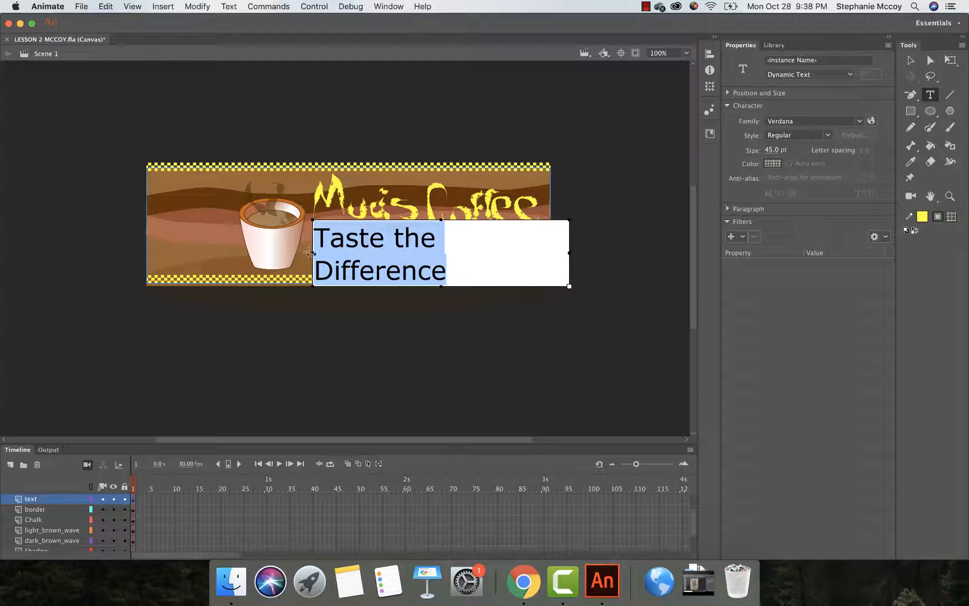
drag(309, 252, 293, 258)
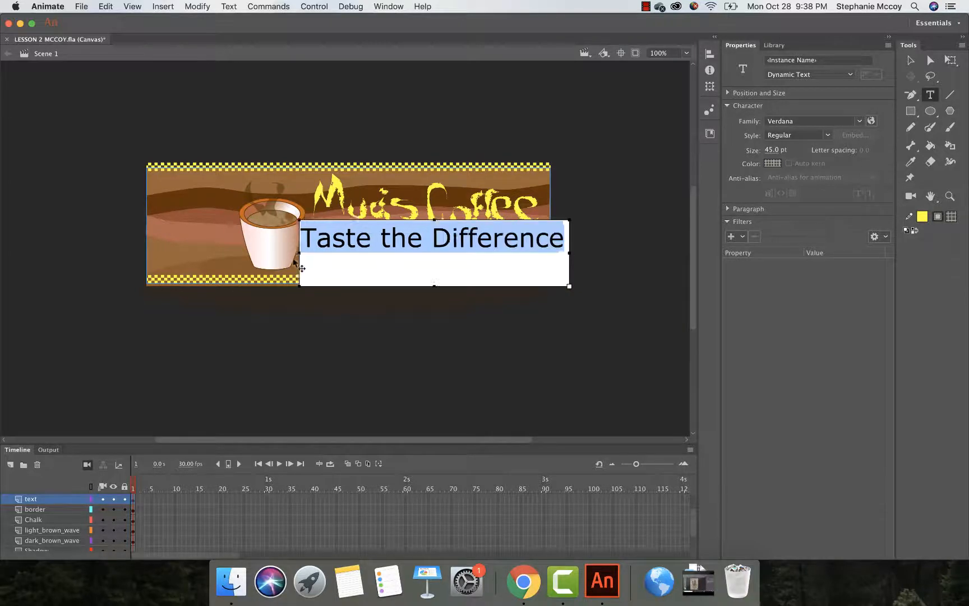
Set the Verdana tagline's font size to 40 pt.
click(773, 149)
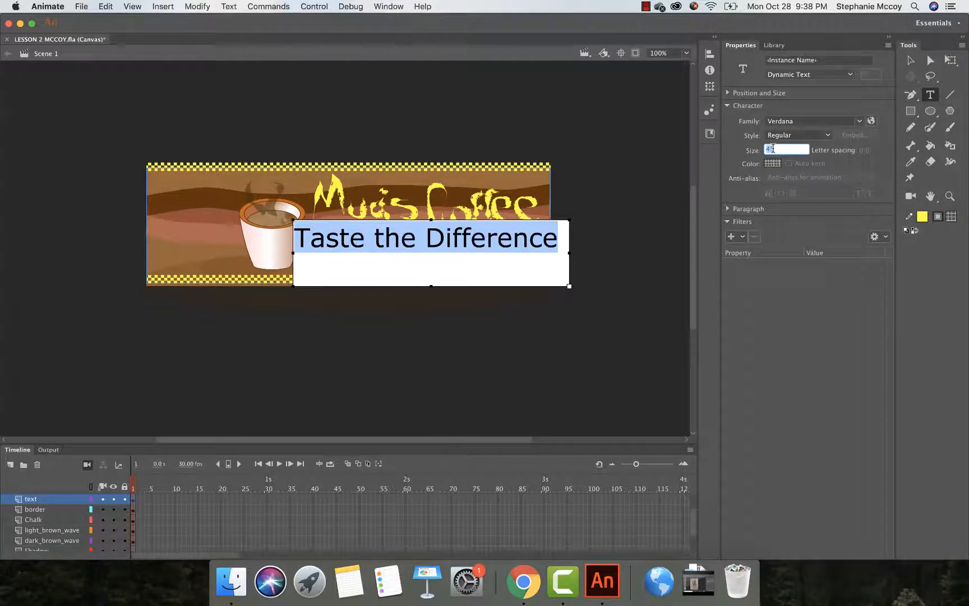
text(4)
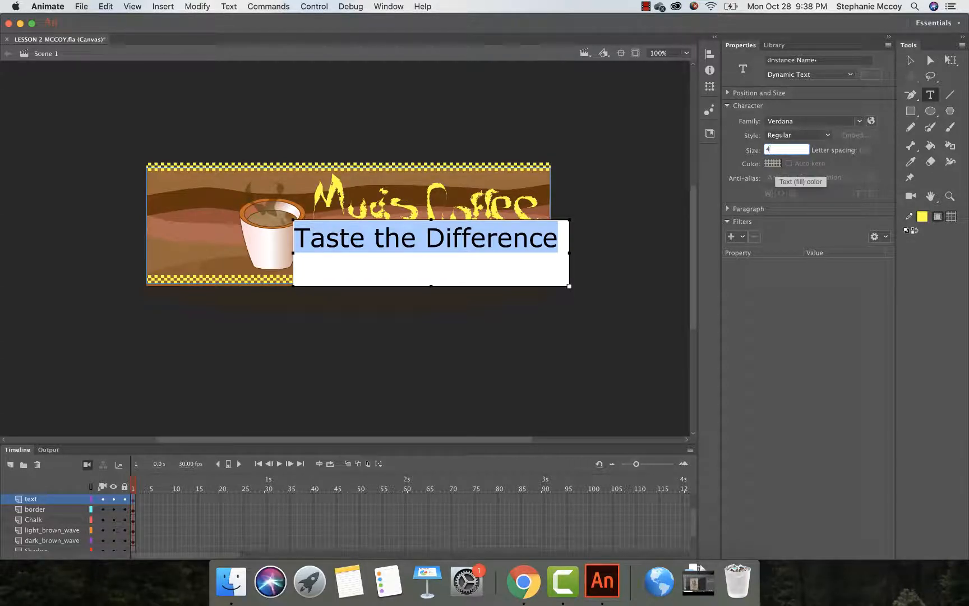
text(0)
key(Return)
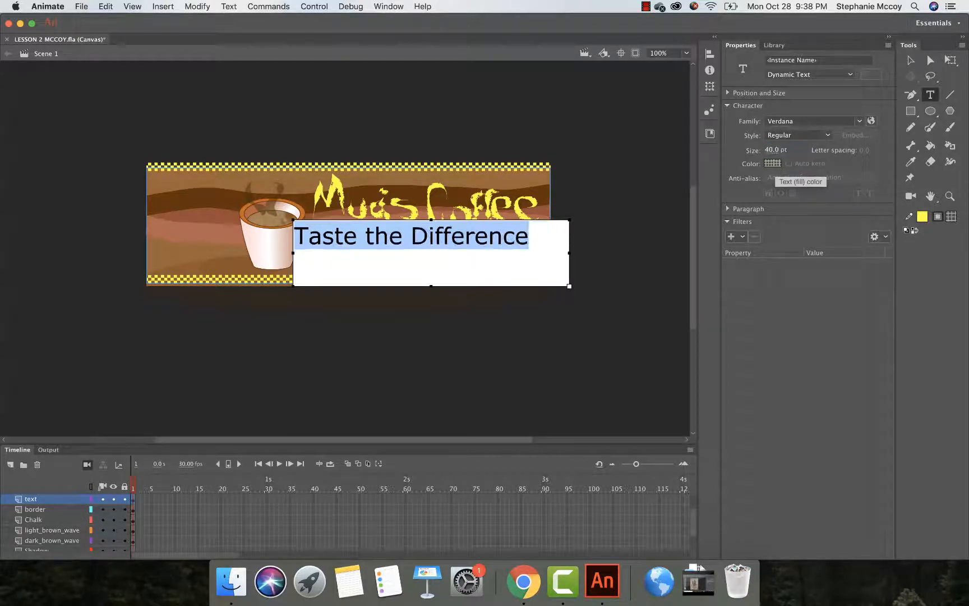